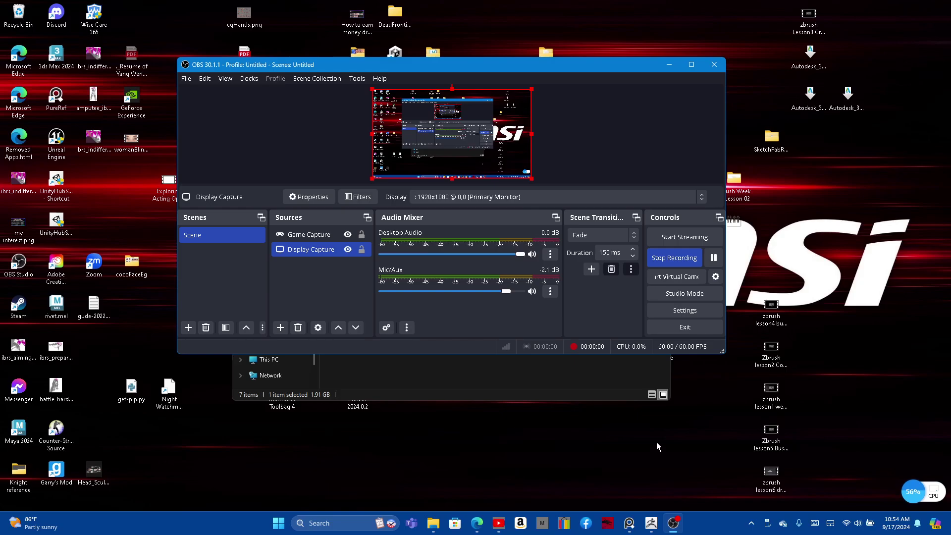
Bring ZBrush forward and stretch the first ZSphere link along the collar band, then trim it back.
left_click(628, 523)
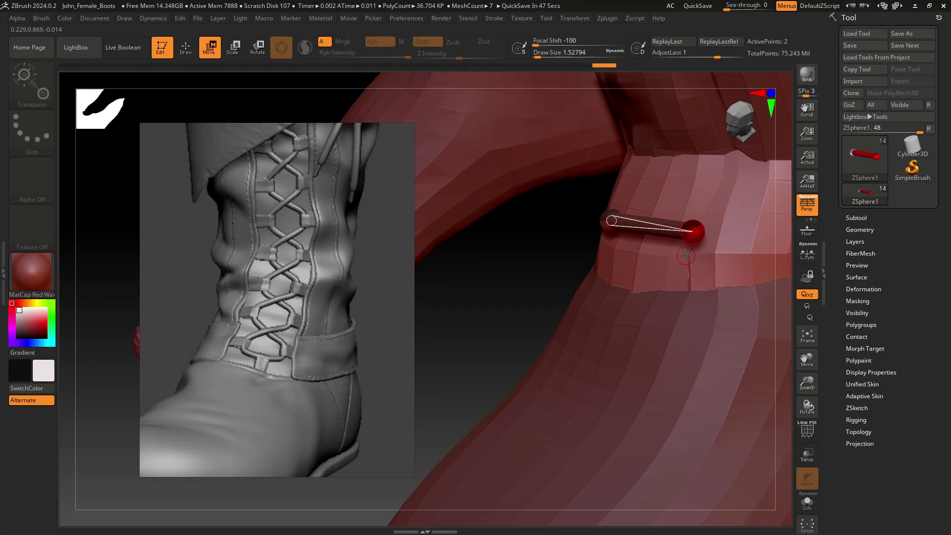
right_click_drag(685, 255, 515, 242, "alt")
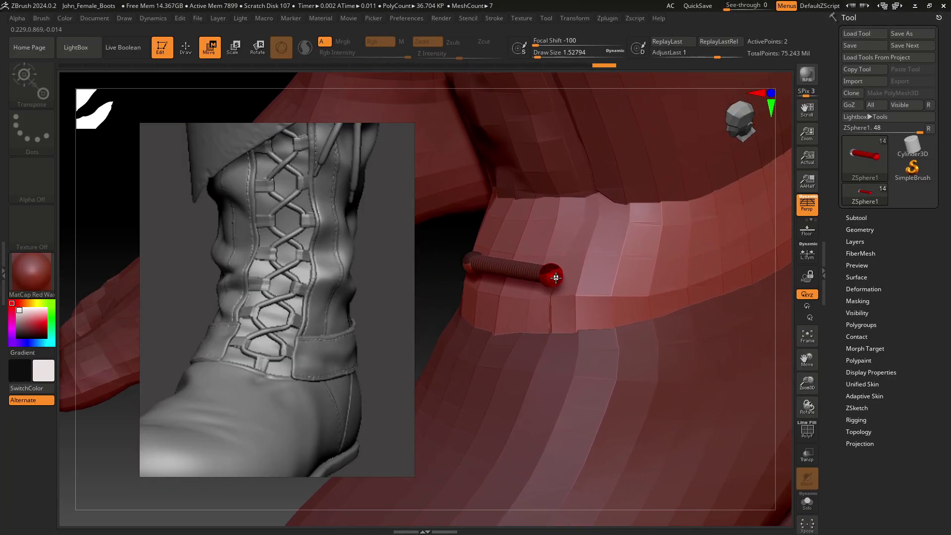
mouse_move(556, 276)
left_mouse_down()
mouse_move(588, 276)
mouse_move(526, 277)
left_mouse_up()
left_click_drag(437, 238, 444, 159)
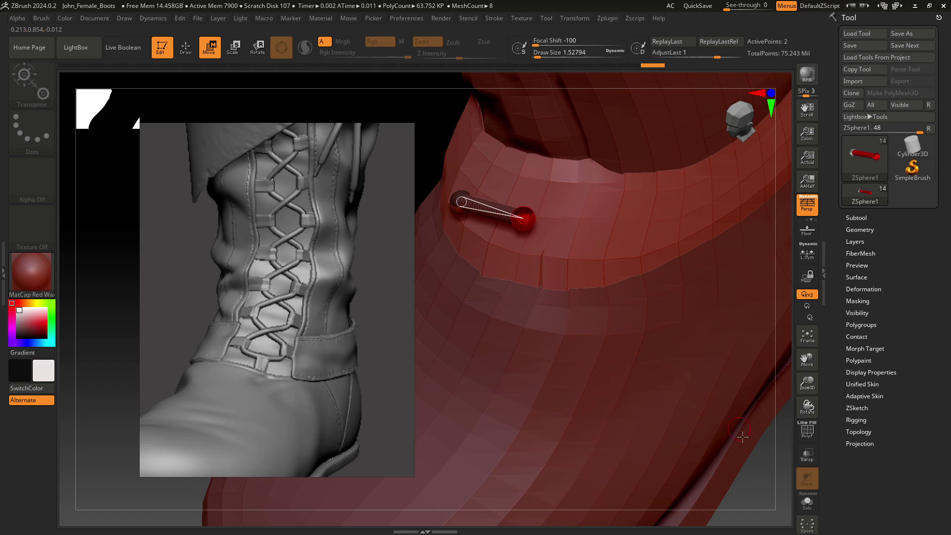
left_click_drag(741, 436, 539, 264)
mouse_move(520, 221)
left_mouse_down()
mouse_move(585, 208)
mouse_move(573, 198)
mouse_move(541, 202)
mouse_move(533, 254)
left_mouse_up()
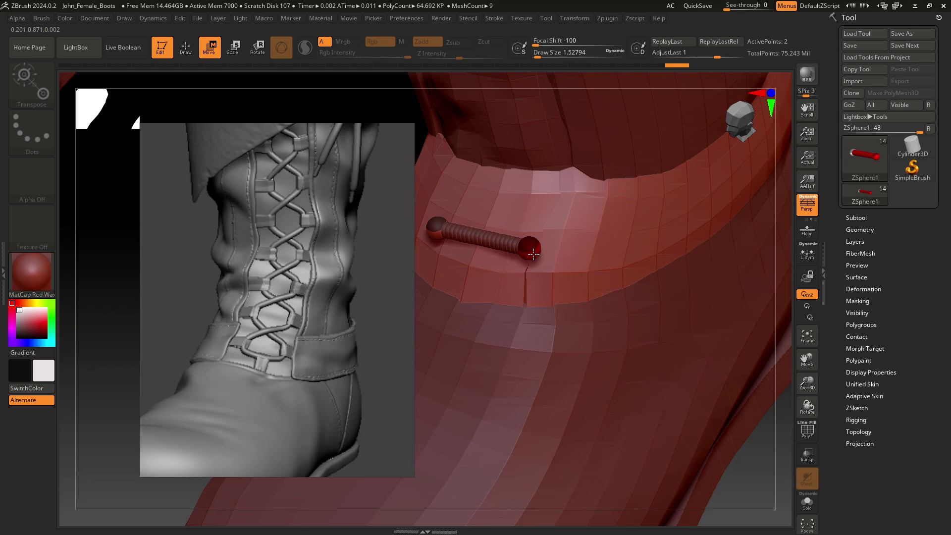
Orbit the boot top to side and front views to check the link, undoing an accidental edit.
mouse_move(745, 455)
left_mouse_down()
mouse_move(737, 516)
mouse_move(582, 352)
left_mouse_up()
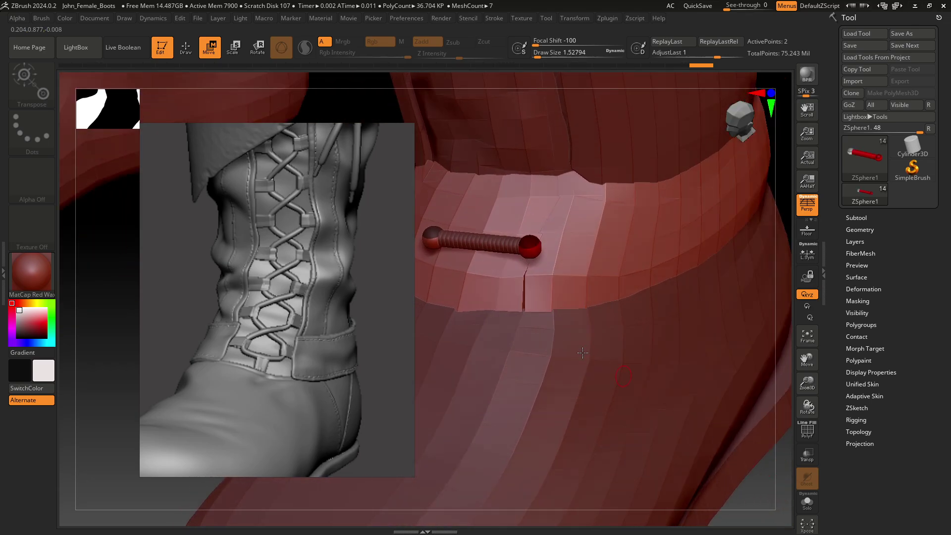
left_click_drag(530, 253, 521, 254)
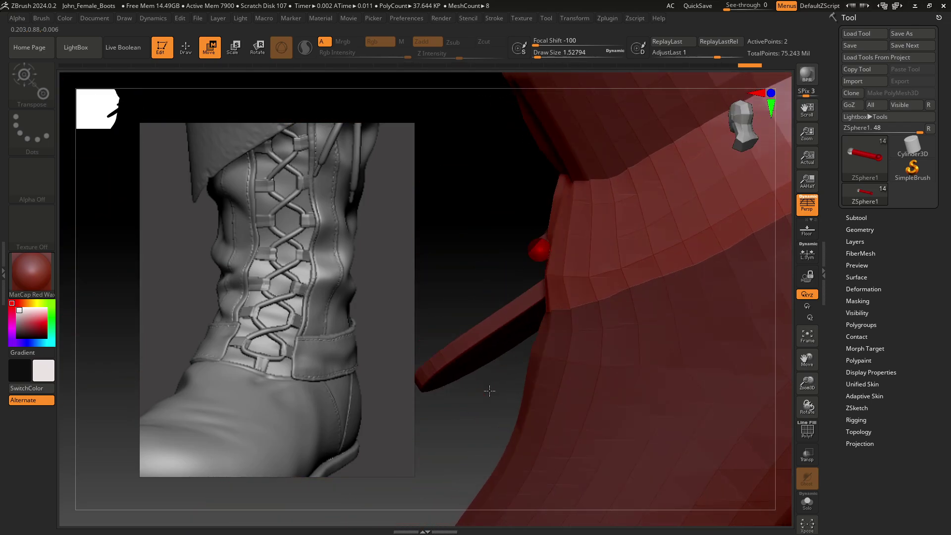
left_click_drag(487, 391, 527, 390)
key("ctrl+z")
left_click_drag(726, 462, 848, 484)
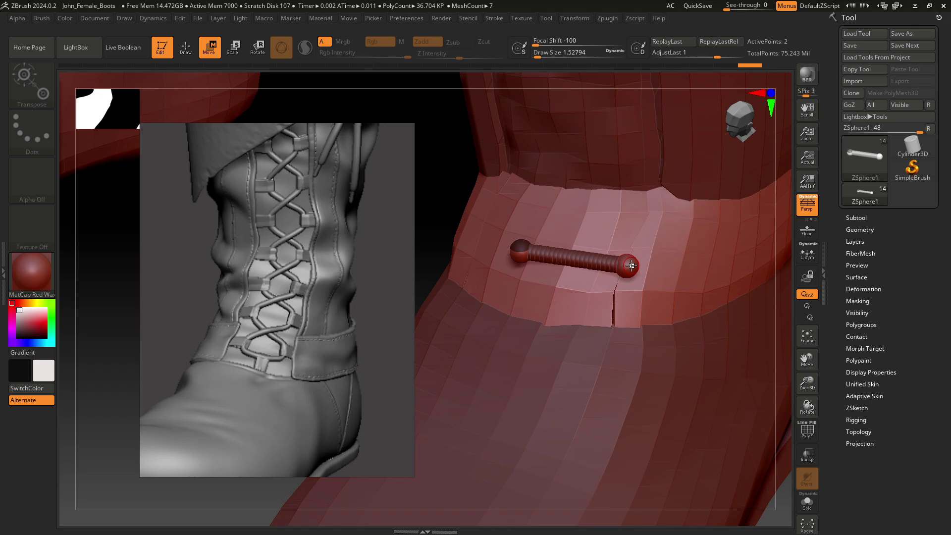
Add a ZSphere at the chain end, revert its oversizing, and move it up-right along the collar.
key("q")
left_click_drag(630, 266, 649, 258)
key("ctrl+z")
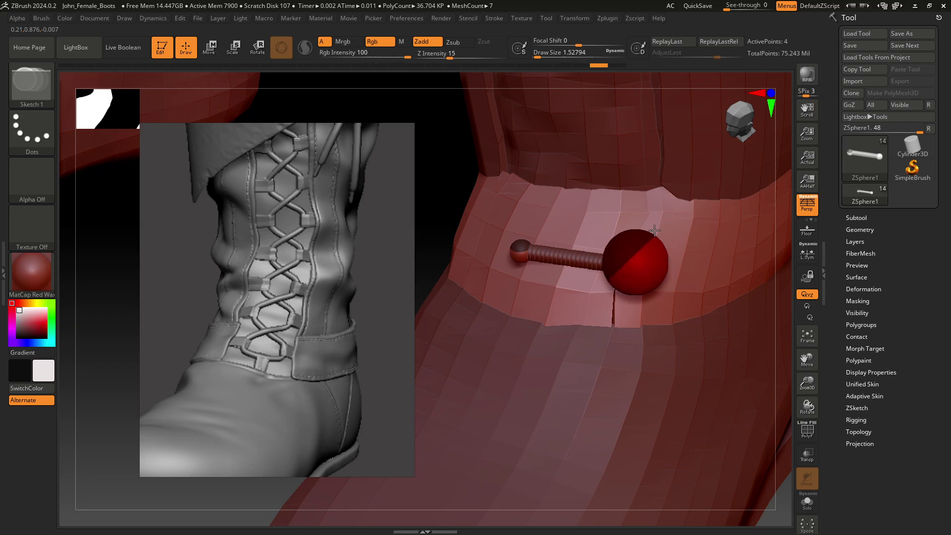
key("ctrl+z")
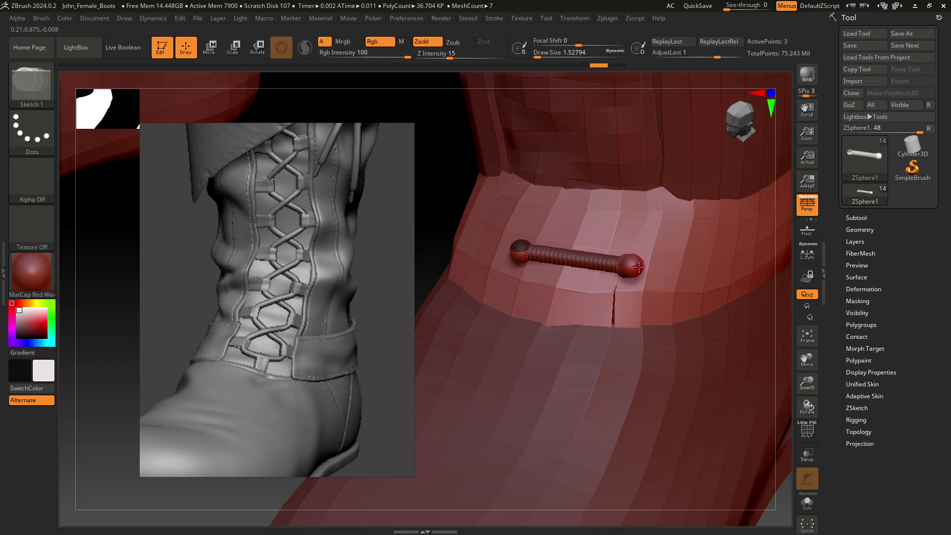
key("w")
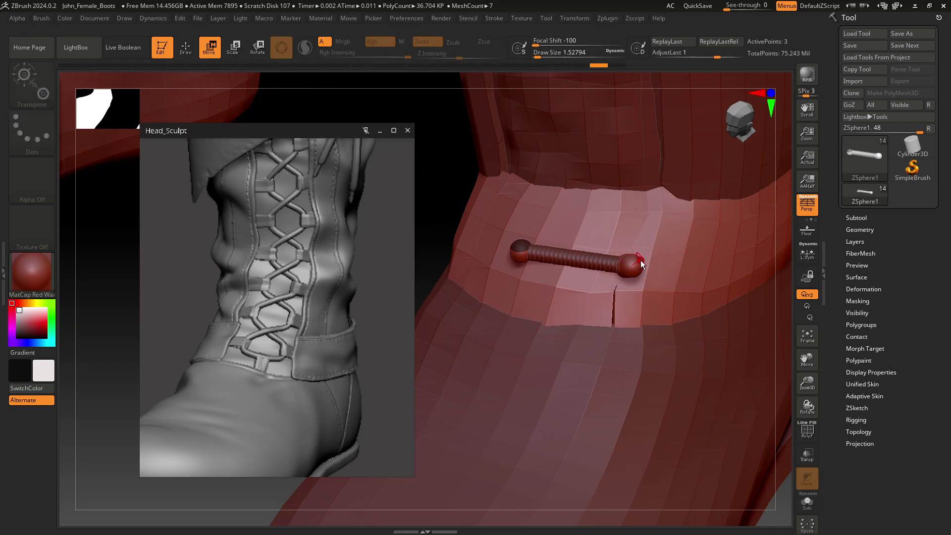
left_click_drag(640, 262, 651, 245)
mouse_move(683, 173)
left_mouse_down()
mouse_move(700, 195)
mouse_move(686, 218)
mouse_move(651, 220)
left_mouse_up()
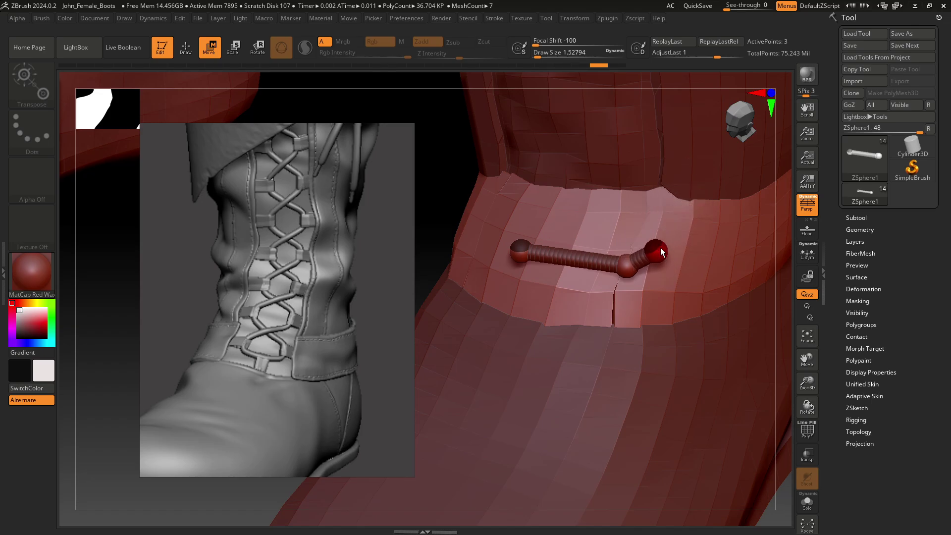
Reposition the end ZSphere, orbit to check the chain, and add another sphere at its end.
left_click(660, 251)
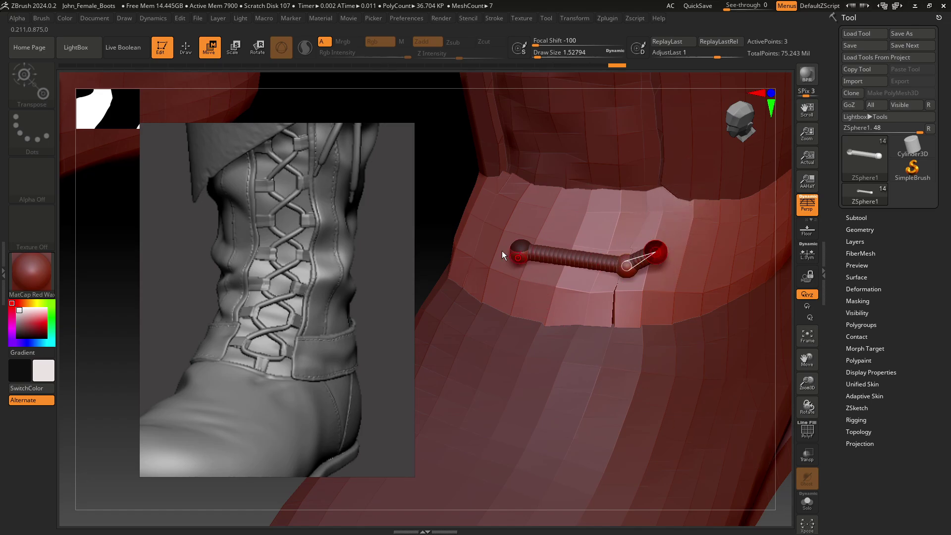
left_click_drag(441, 194, 394, 201)
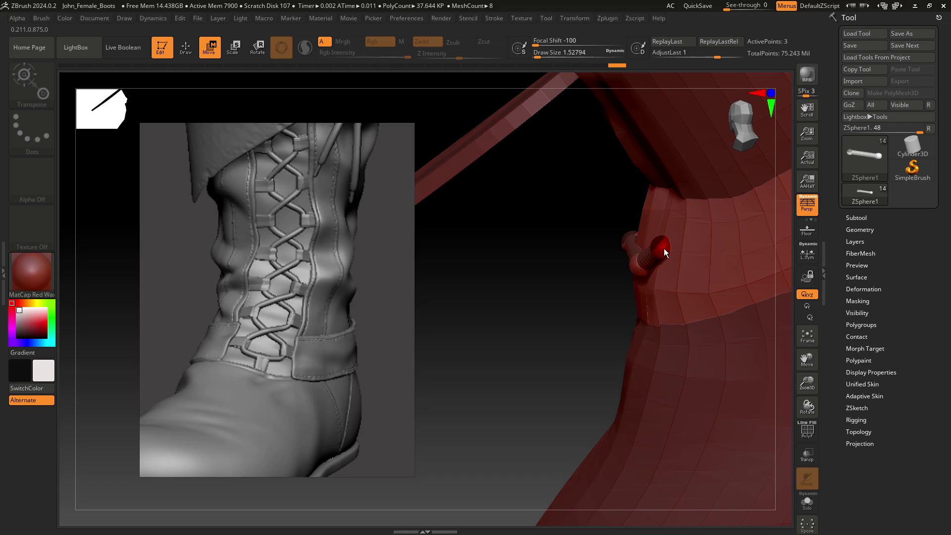
left_click_drag(559, 233, 601, 217)
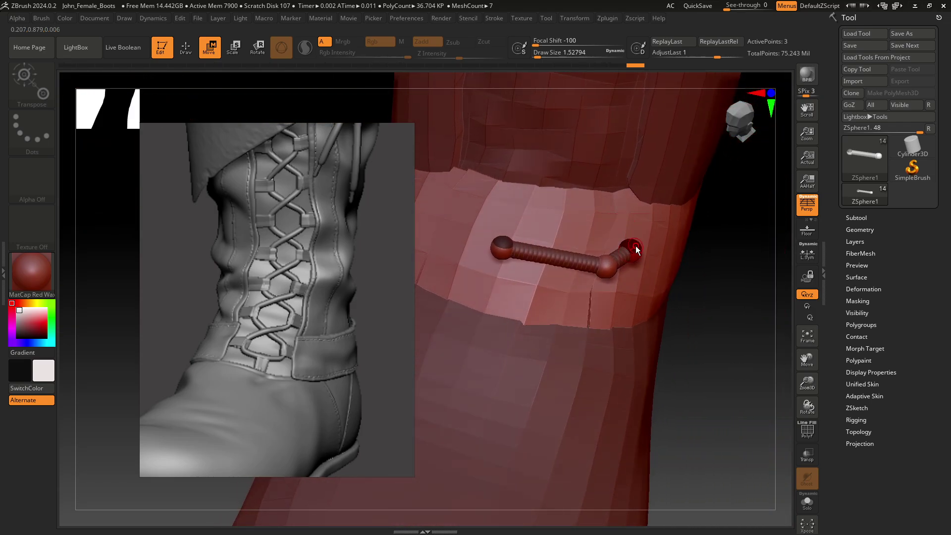
mouse_move(719, 401)
left_mouse_down()
mouse_move(685, 427)
mouse_move(641, 250)
left_mouse_up()
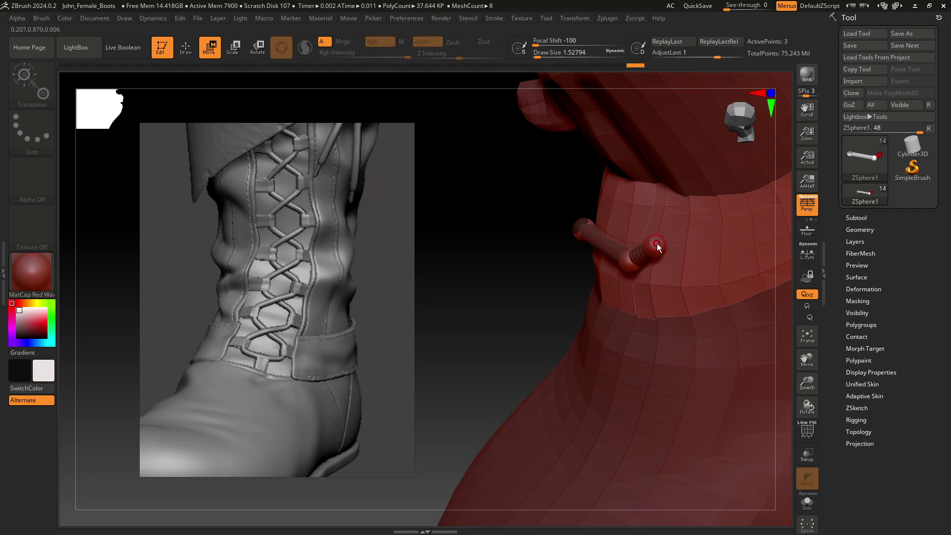
key("q")
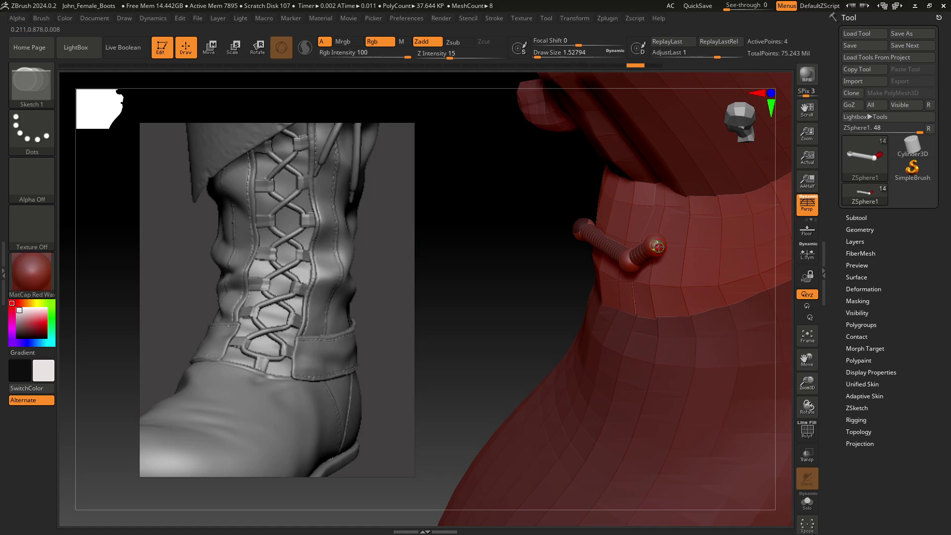
left_click_drag(544, 218, 518, 200)
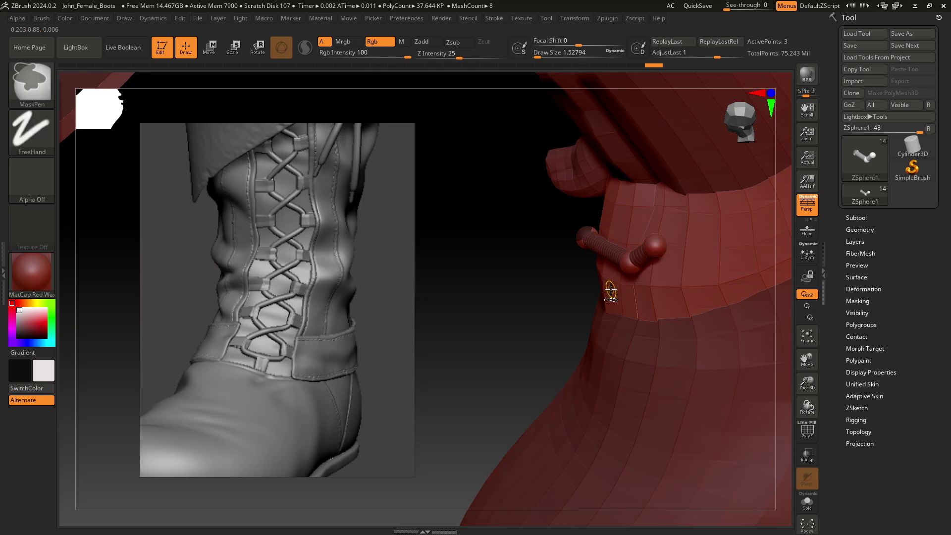
left_click(656, 242)
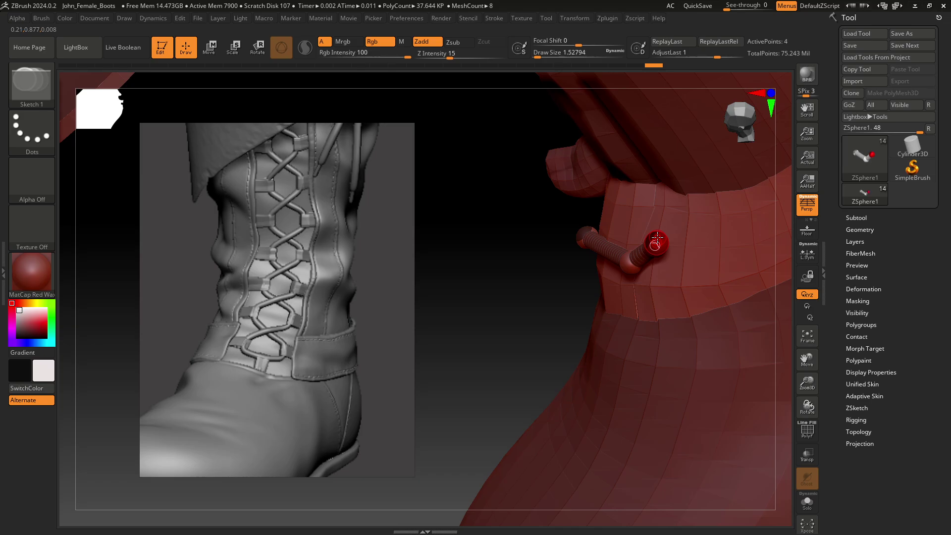
Raise the end ZSphere so the last segment points up, undoing a straightening attempt.
key("w")
mouse_move(656, 242)
left_mouse_down()
mouse_move(659, 203)
mouse_move(677, 247)
left_mouse_up()
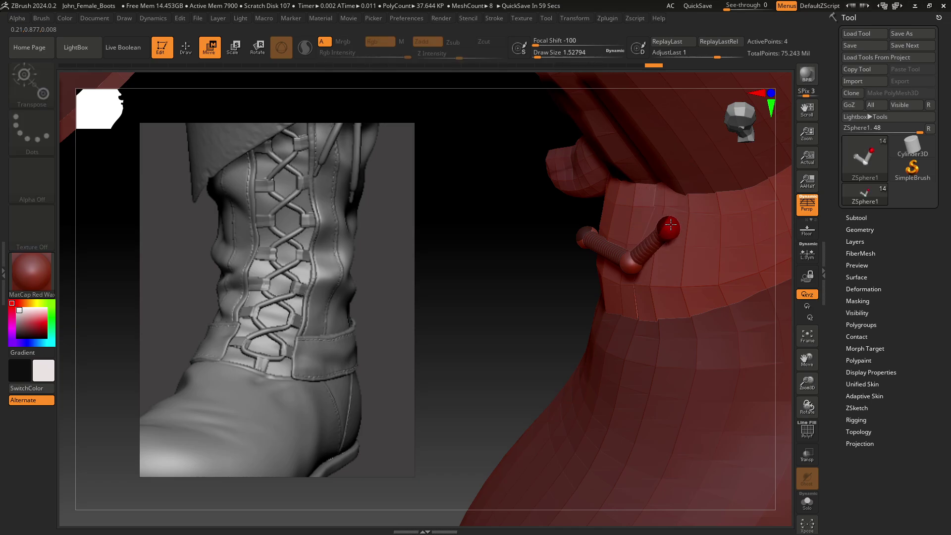
left_click_drag(489, 206, 667, 243)
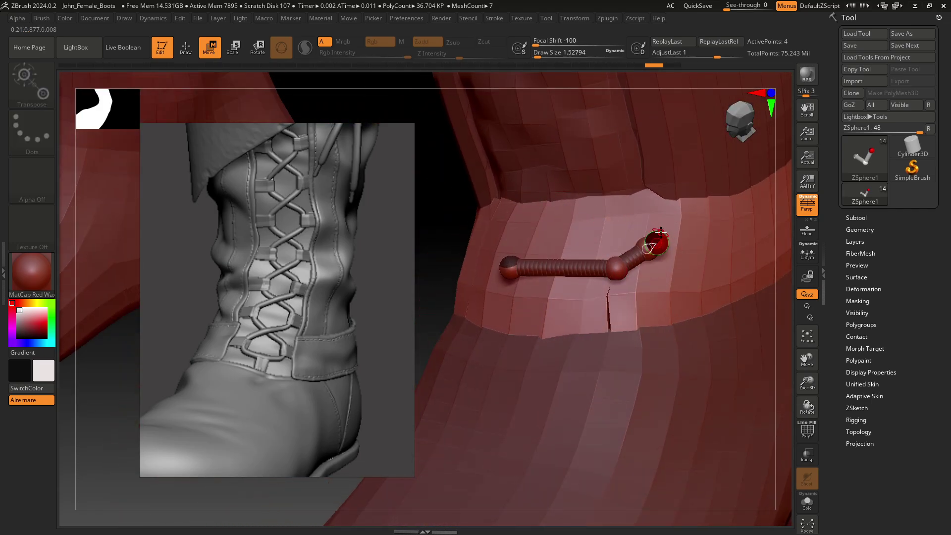
mouse_move(659, 226)
left_mouse_down()
mouse_move(680, 254)
mouse_move(663, 234)
mouse_move(717, 267)
left_mouse_up()
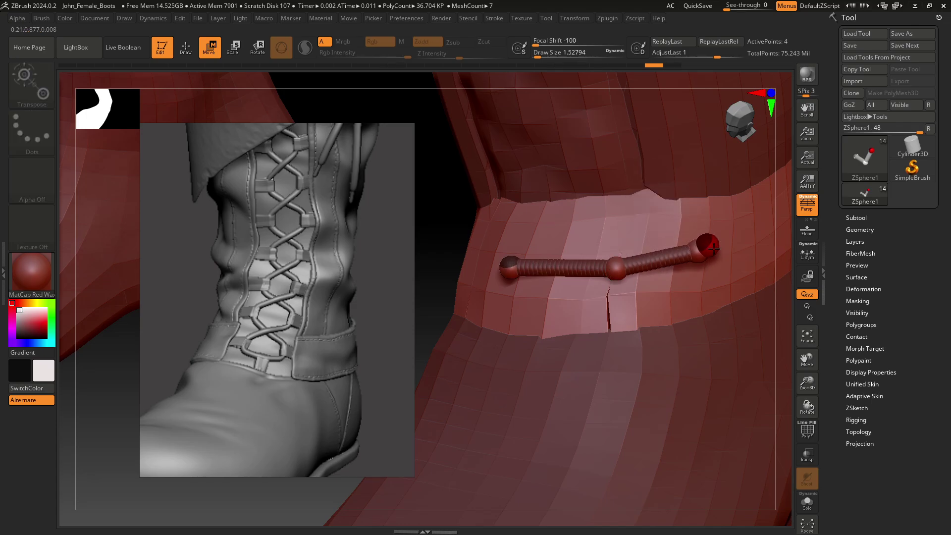
key("ctrl+z")
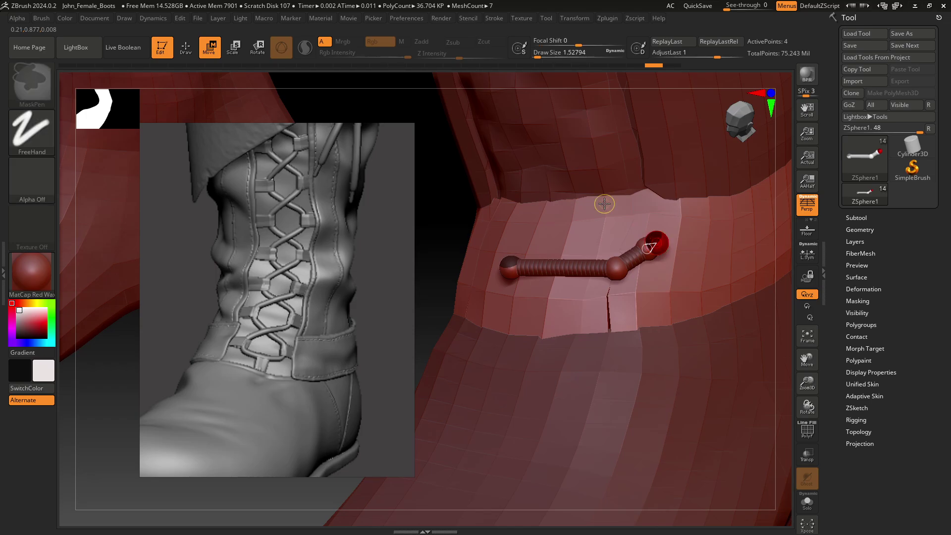
Zoom in on the chain, undo another straightening try, and pull the end sphere upward.
left_click_drag(600, 206, 689, 294, "alt")
right_click_drag(690, 294, 693, 322, "ctrl")
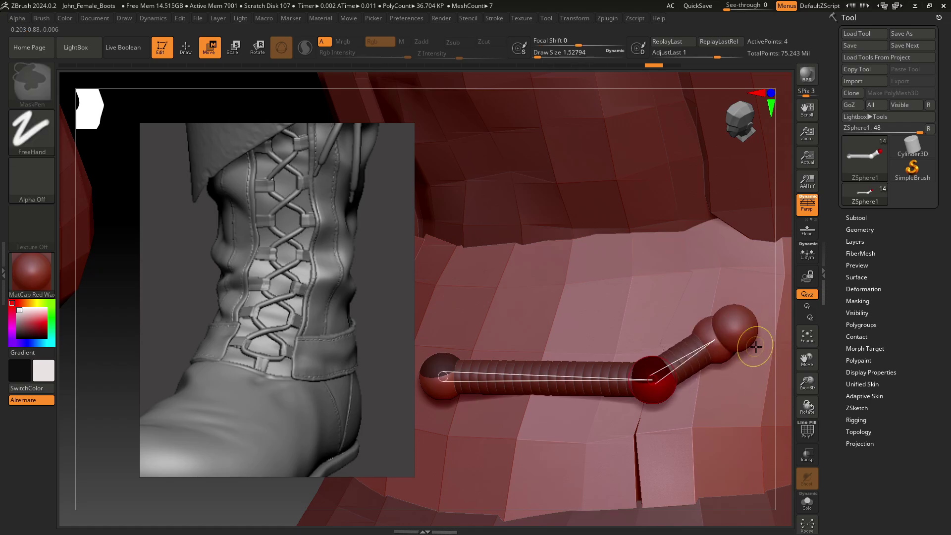
left_click_drag(734, 335, 755, 352)
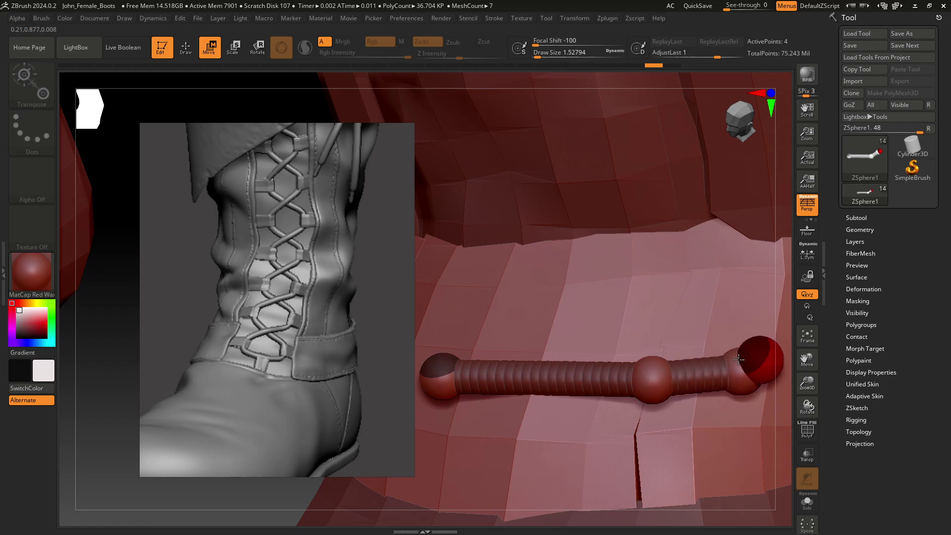
key("ctrl+z")
mouse_move(586, 303)
right_mouse_down("ctrl")
mouse_move(440, 259)
mouse_move(409, 266)
mouse_move(510, 274)
mouse_move(486, 248)
right_mouse_up("ctrl")
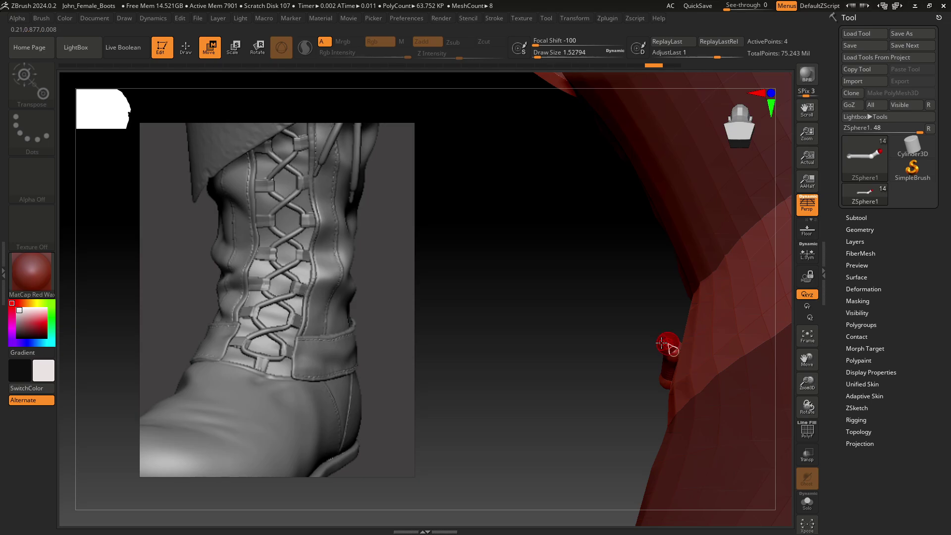
left_click_drag(666, 341, 644, 245)
Undo the upward pull, zoom in, and lengthen the last chain segment to the right.
key("ctrl+z")
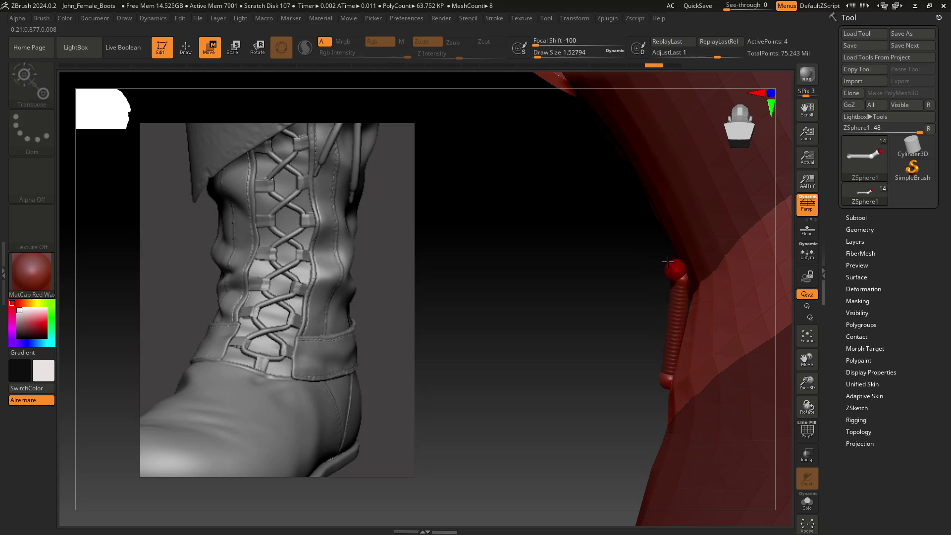
mouse_move(592, 304)
right_mouse_down()
mouse_move(664, 376)
mouse_move(668, 411)
right_mouse_up()
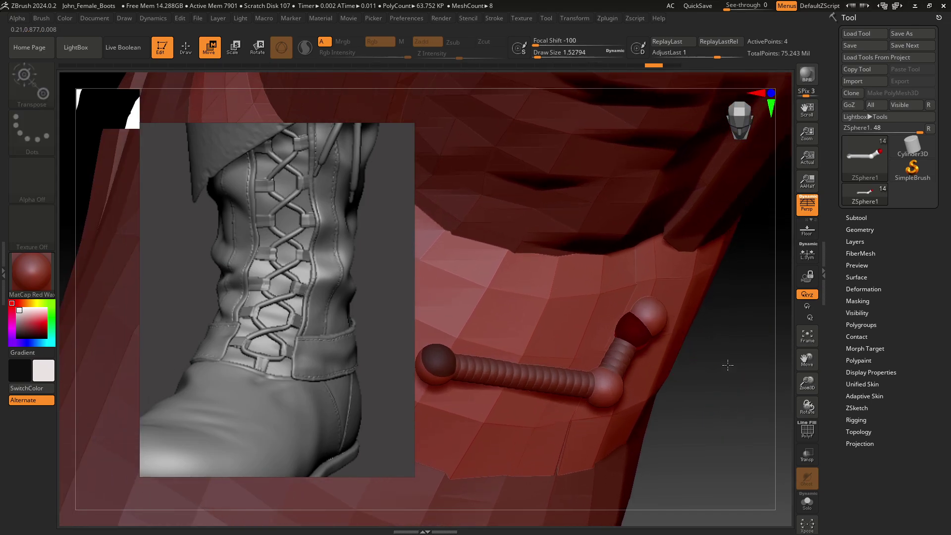
left_click_drag(728, 365, 744, 422)
right_click_drag(728, 470, 723, 430)
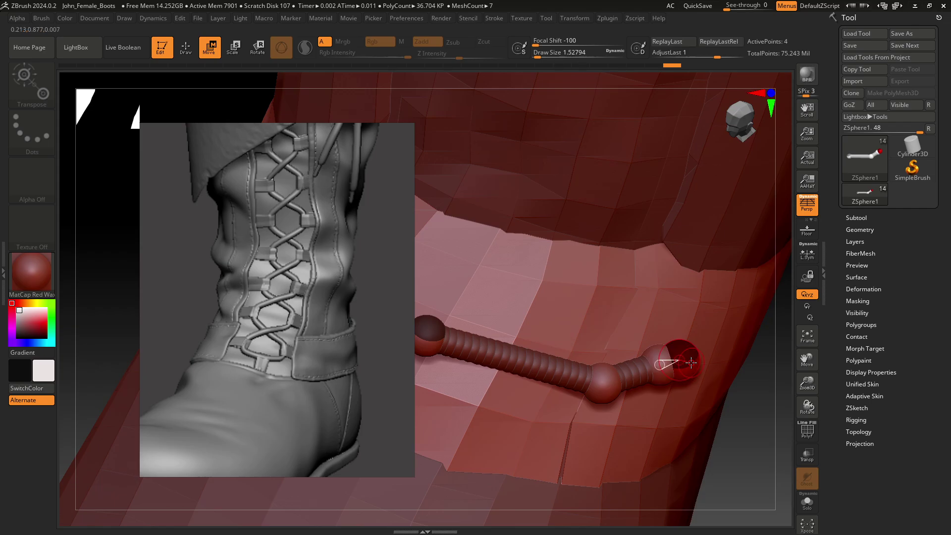
mouse_move(685, 355)
left_mouse_down()
mouse_move(702, 357)
mouse_move(688, 368)
mouse_move(706, 365)
mouse_move(699, 360)
mouse_move(719, 377)
mouse_move(727, 368)
left_mouse_up()
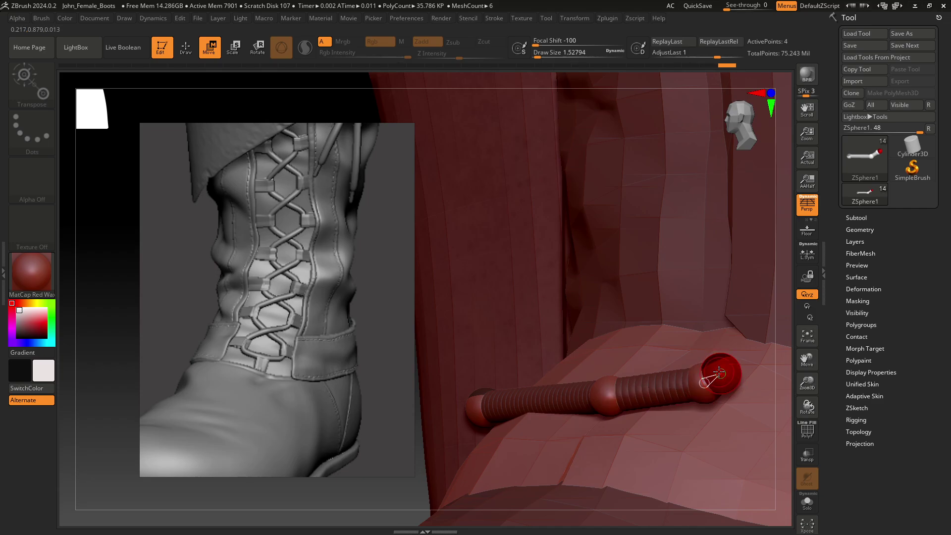
Raise the end sphere above the bend into a sharp upward turn and orbit to check it.
mouse_move(739, 387)
left_mouse_down()
mouse_move(738, 372)
mouse_move(719, 373)
mouse_move(732, 369)
left_mouse_up()
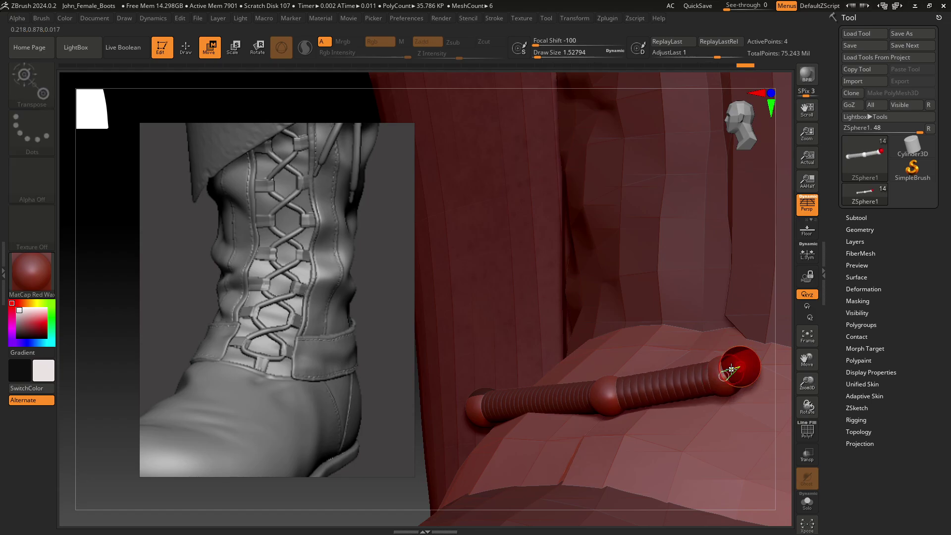
left_click_drag(731, 368, 717, 350)
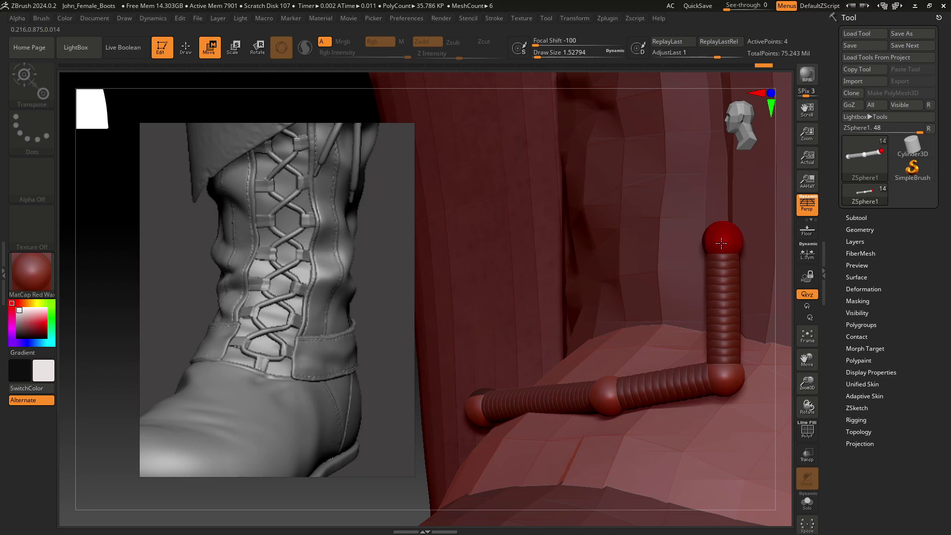
left_click_drag(722, 352, 732, 289)
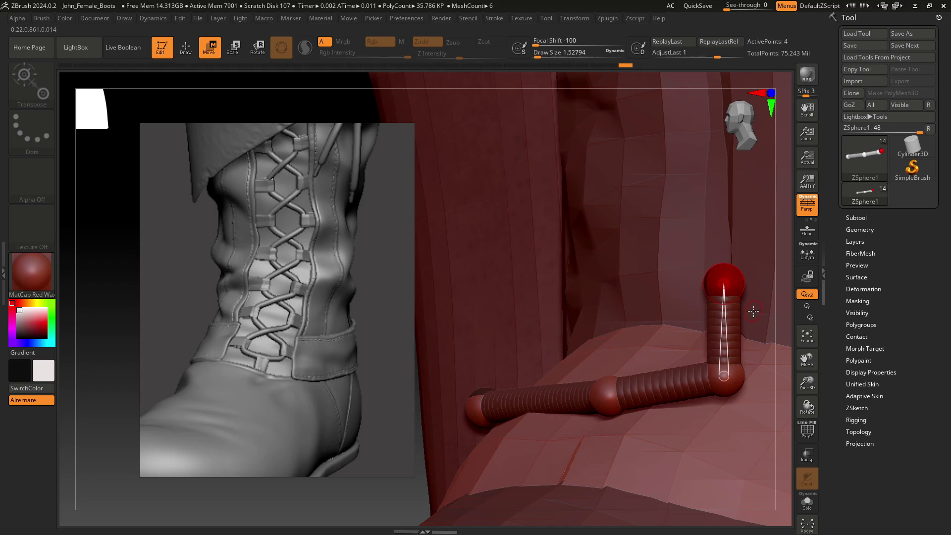
mouse_move(732, 290)
right_mouse_down("ctrl")
mouse_move(466, 307)
mouse_move(459, 357)
mouse_move(423, 330)
right_mouse_up("ctrl")
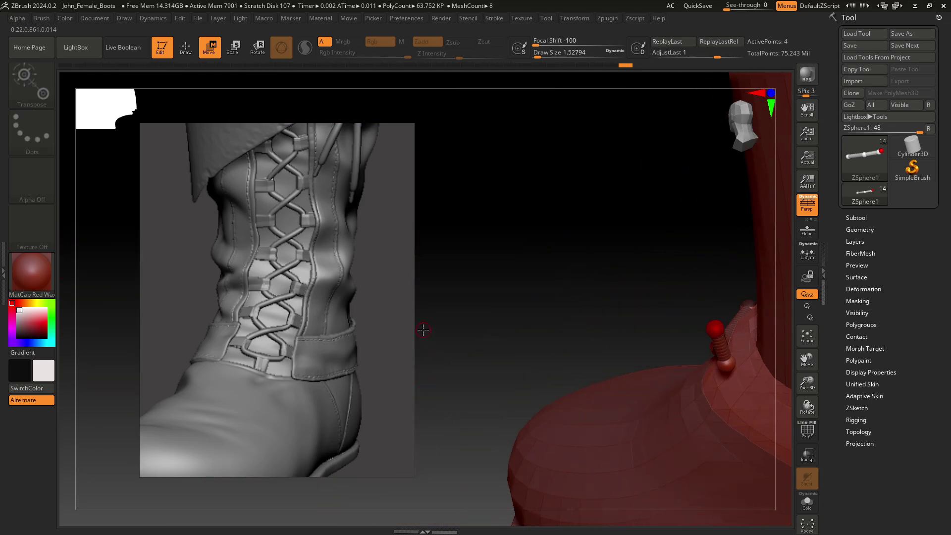
left_click_drag(721, 337, 746, 328)
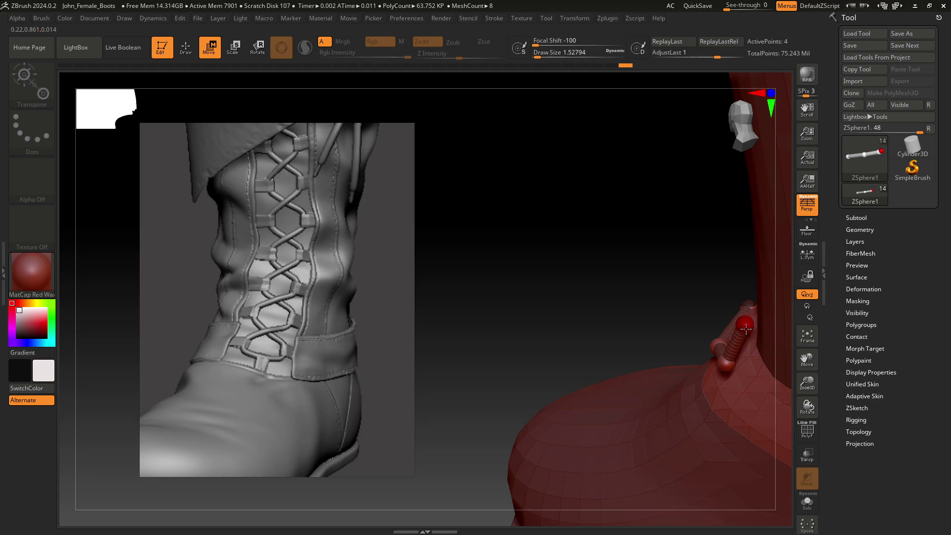
mouse_move(707, 328)
right_mouse_down()
mouse_move(477, 213)
mouse_move(470, 250)
mouse_move(688, 288)
right_mouse_up()
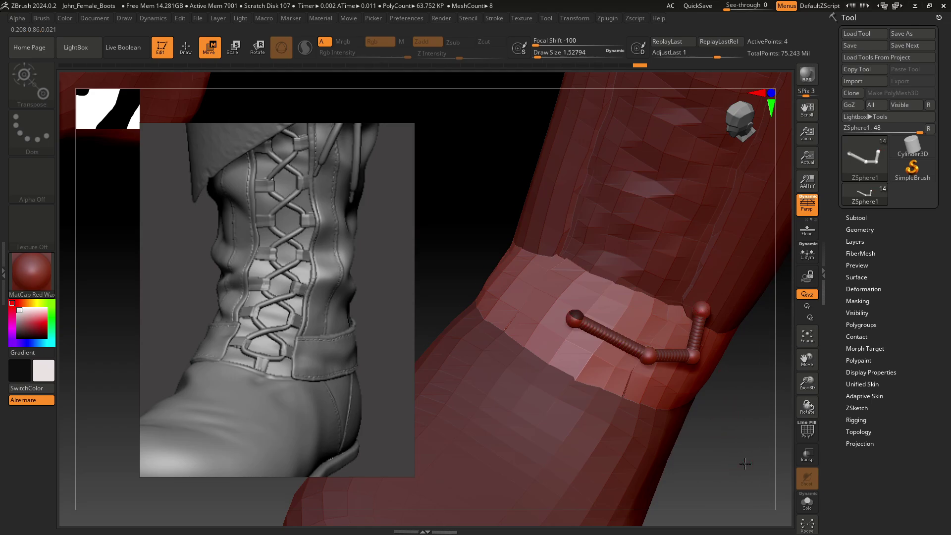
right_click_drag(745, 463, 742, 441)
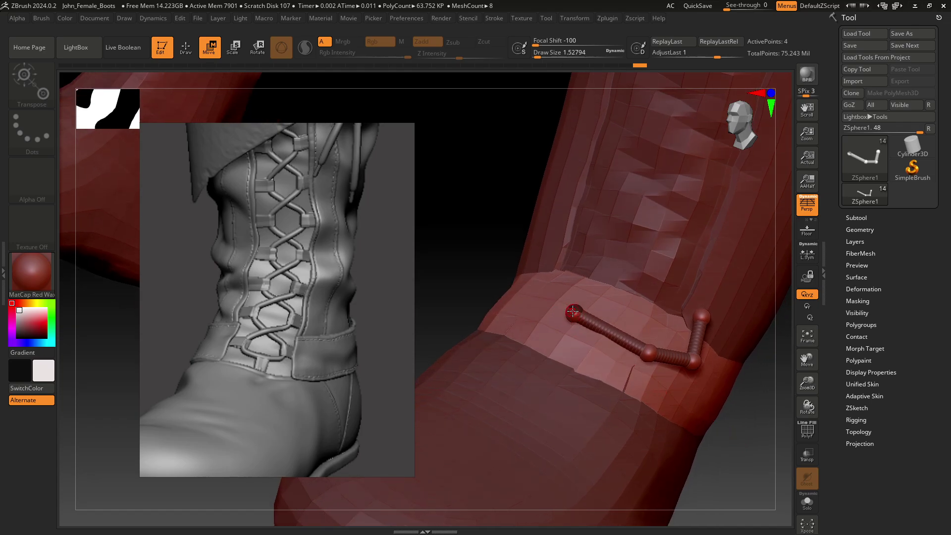
Draw a new ZSphere onto the chain end, replacing an extra one, and orbit closer to it.
key("q")
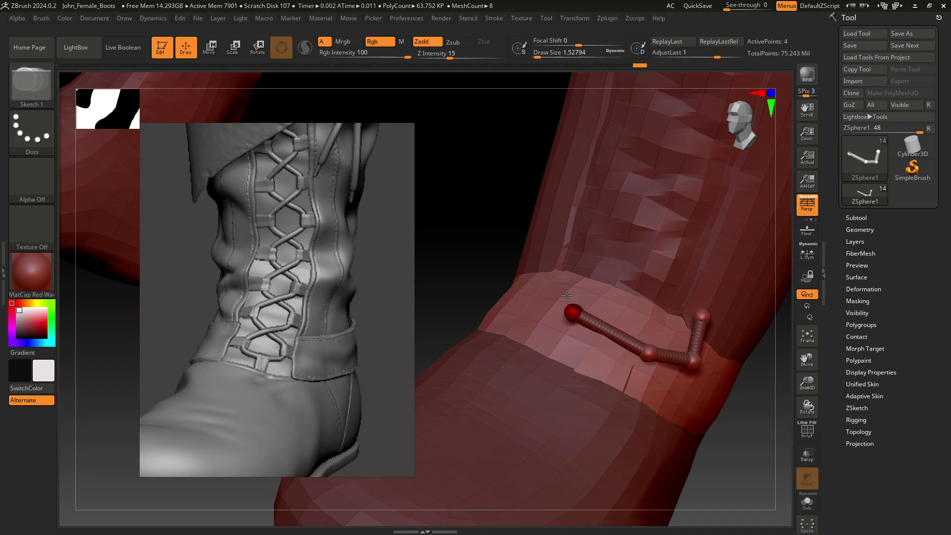
left_click(572, 311)
mouse_move(524, 299)
right_mouse_down()
mouse_move(481, 265)
mouse_move(573, 315)
right_mouse_up()
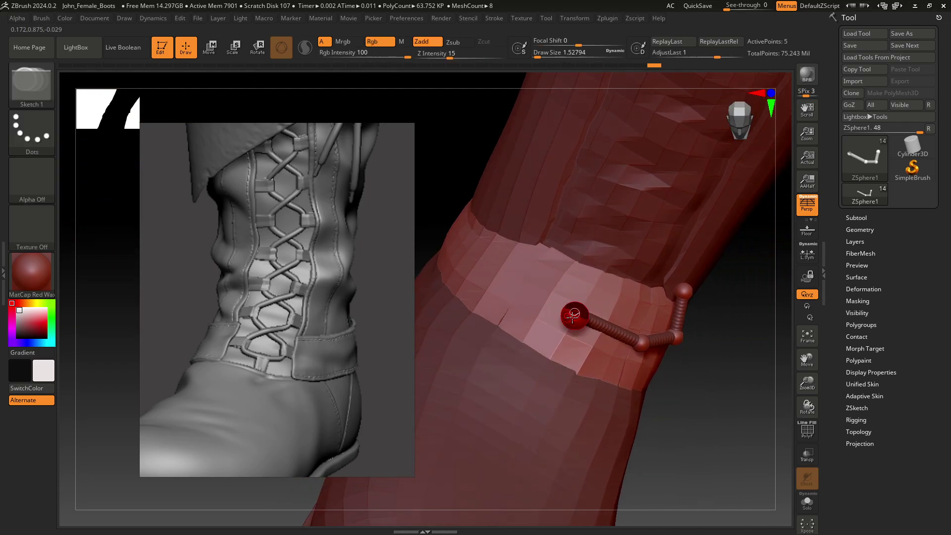
left_click(574, 317, "alt")
left_click_drag(572, 311, 526, 269)
right_click_drag(499, 251, 515, 291)
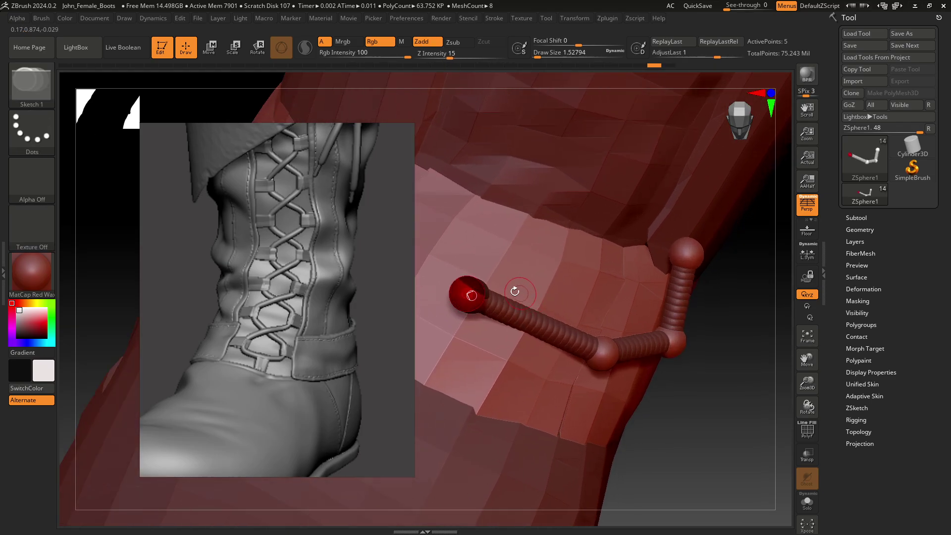
left_click_drag(468, 294, 484, 265)
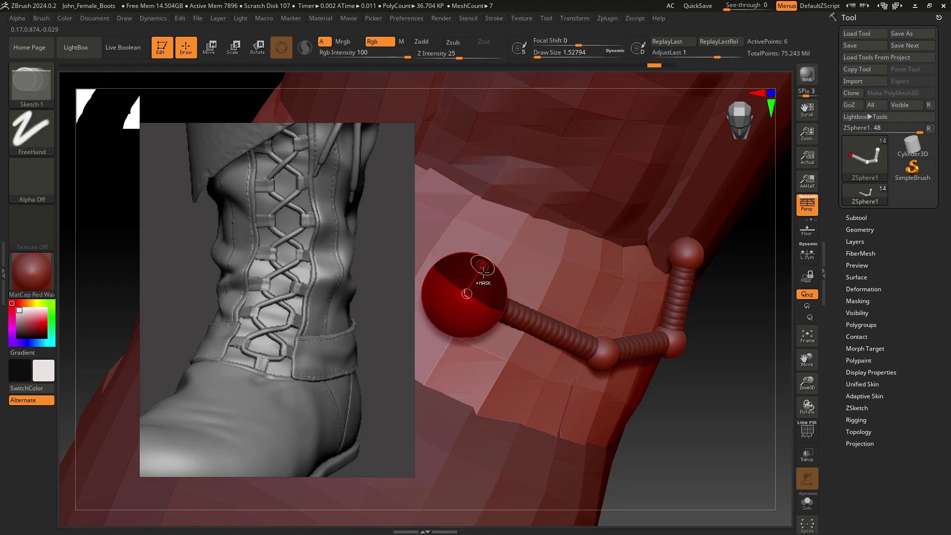
mouse_move(679, 416)
right_mouse_down()
mouse_move(666, 379)
mouse_move(676, 376)
right_mouse_up()
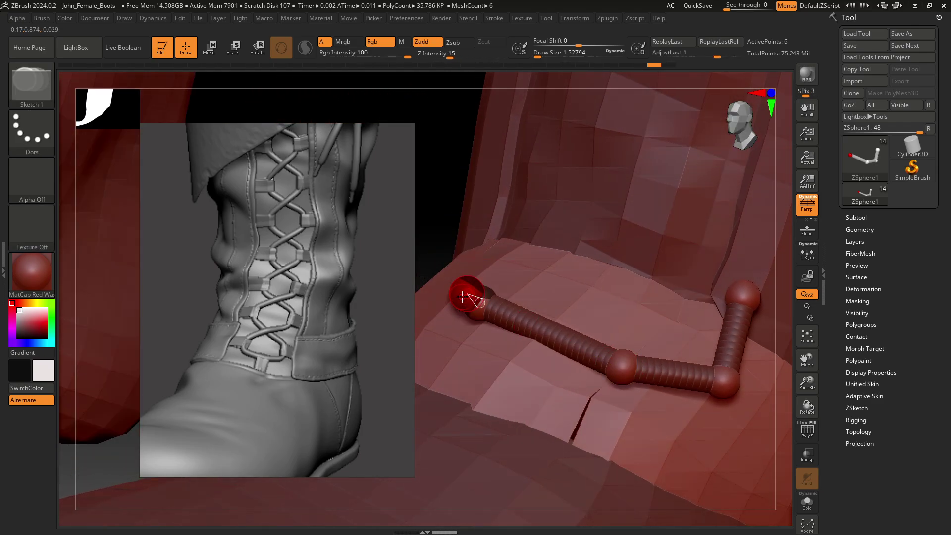
Lift the new end sphere up along the shaft to start the rising bend.
key("w")
mouse_move(463, 294)
left_mouse_down()
mouse_move(490, 222)
mouse_move(511, 205)
mouse_move(504, 237)
left_mouse_up()
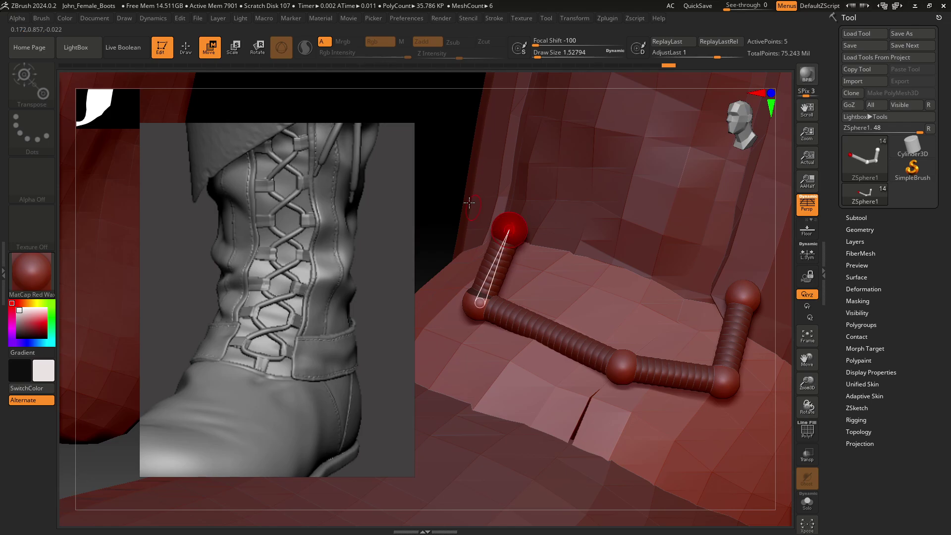
right_click_drag(504, 237, 627, 365)
left_click_drag(626, 365, 609, 342)
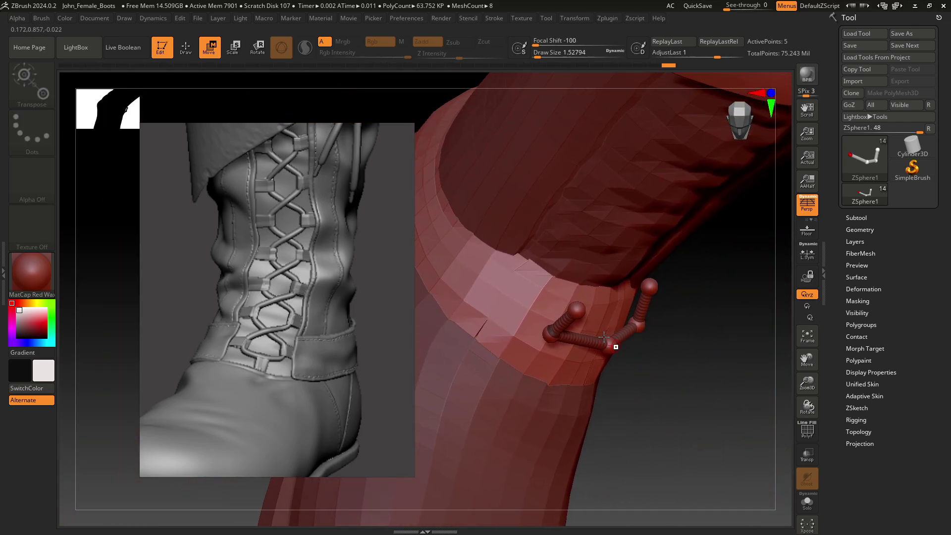
left_click_drag(572, 309, 564, 282)
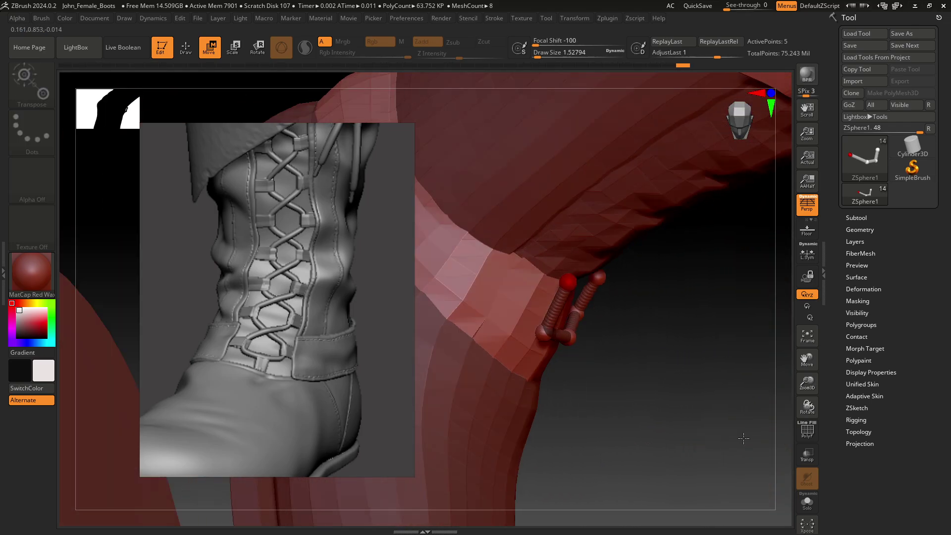
mouse_move(563, 282)
right_mouse_down()
mouse_move(648, 331)
mouse_move(611, 313)
right_mouse_up()
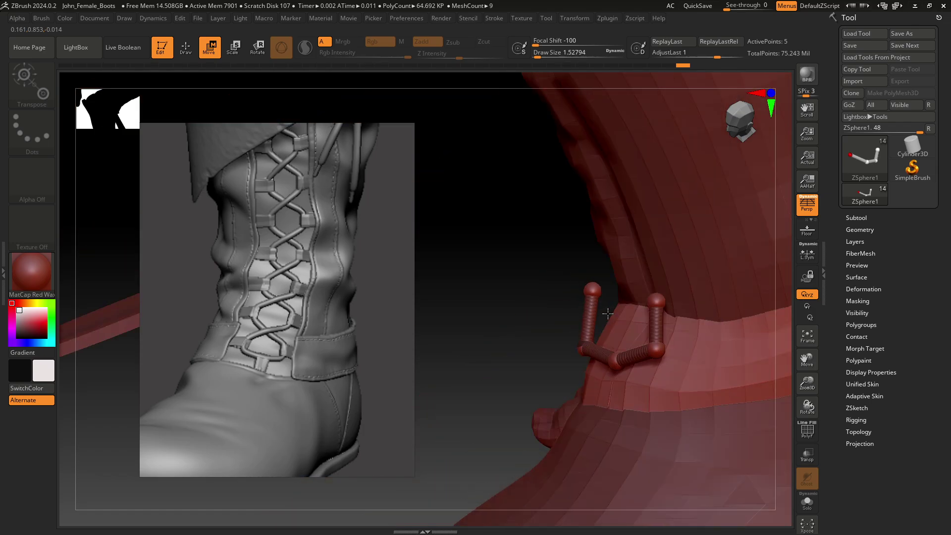
Nudge the end sphere down-right and orbit toward a frontal view of the boot.
left_click_drag(591, 294, 607, 310)
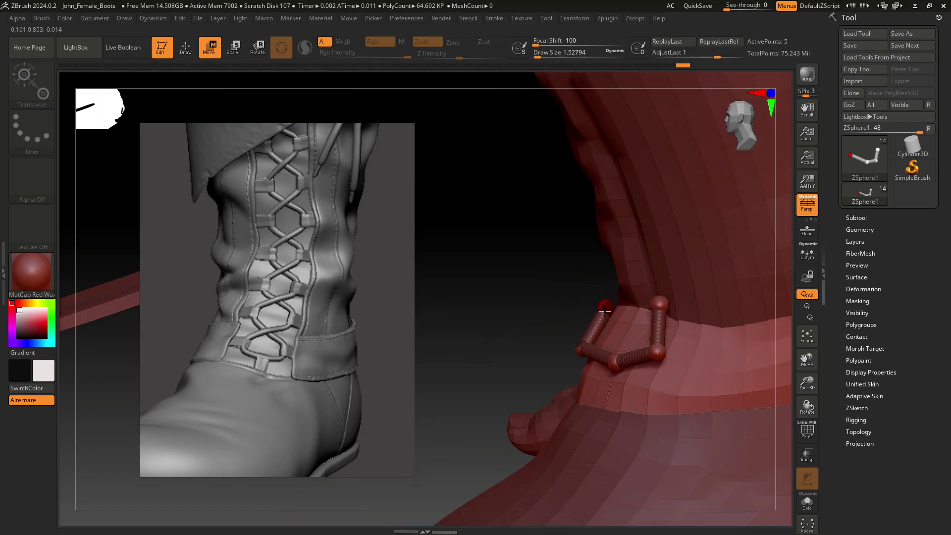
mouse_move(604, 311)
right_mouse_down()
mouse_move(571, 303)
mouse_move(587, 304)
right_mouse_up()
right_click_drag(519, 314, 574, 302)
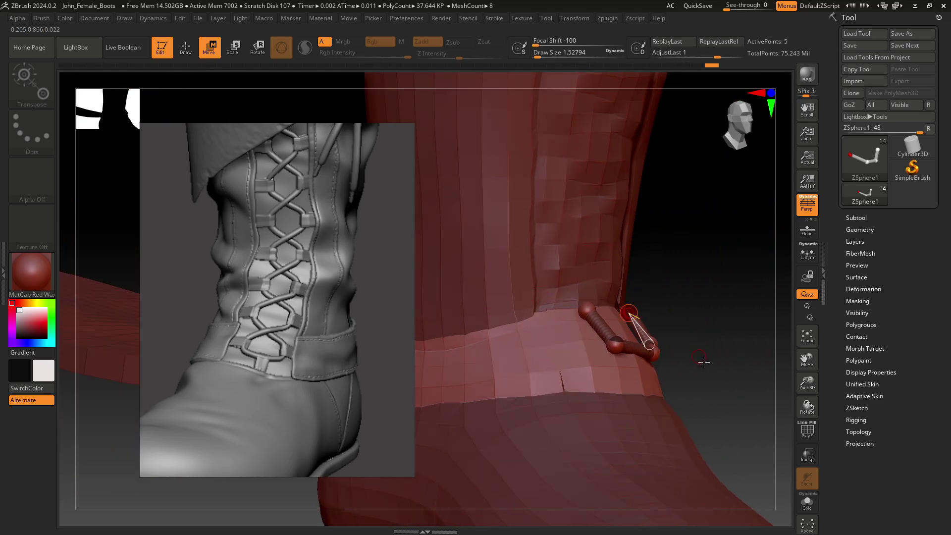
right_click_drag(629, 314, 726, 428)
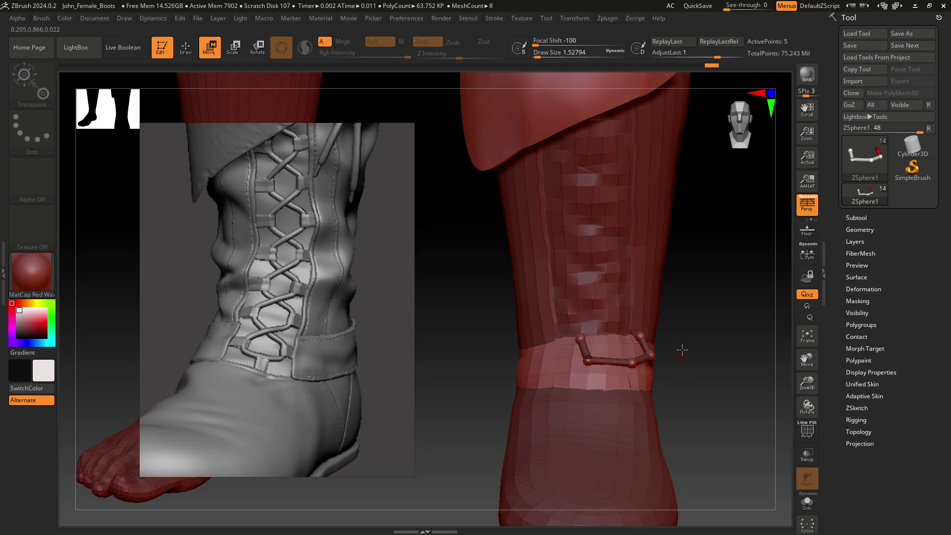
scroll(626, 325, "up", 2)
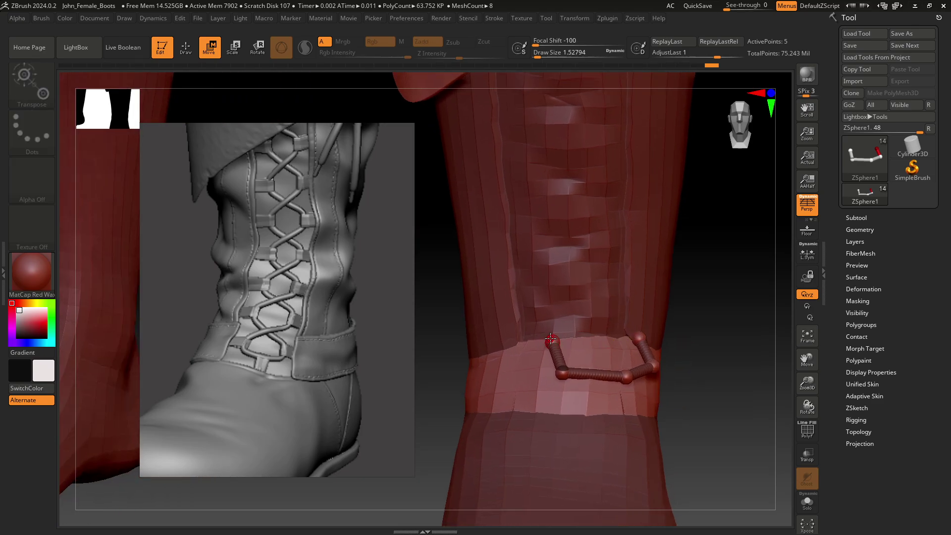
Add another ZSphere at the chain end and try raising it, undoing the move.
key("q")
left_click_drag(550, 339, 553, 335)
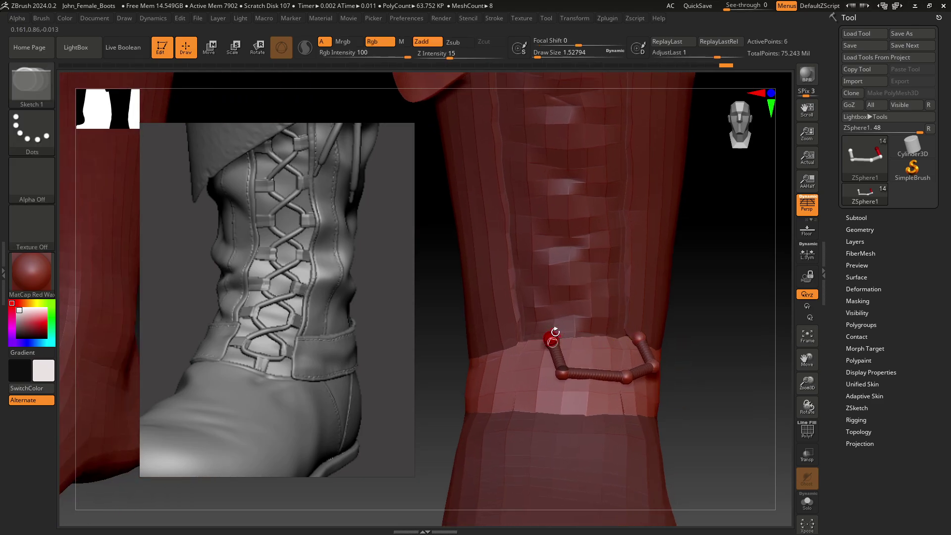
key("w")
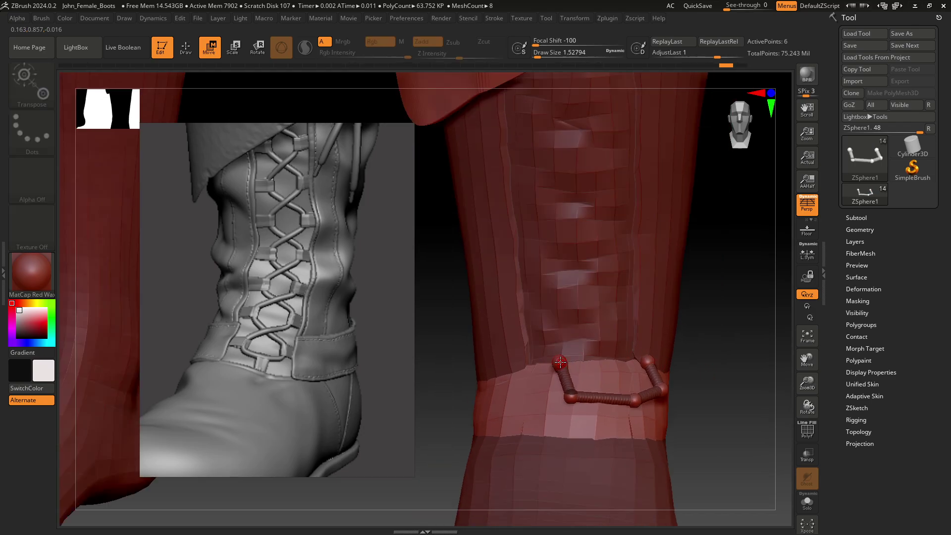
left_click_drag(560, 362, 571, 350)
key("ctrl+z")
right_click_drag(559, 362, 473, 387, "ctrl")
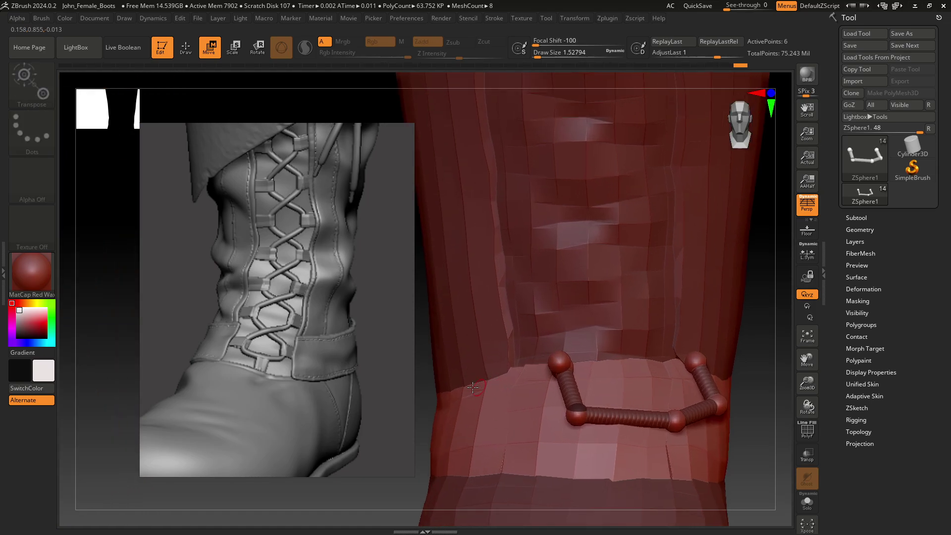
mouse_move(409, 471)
right_mouse_down()
mouse_move(384, 507)
mouse_move(520, 401)
right_mouse_up()
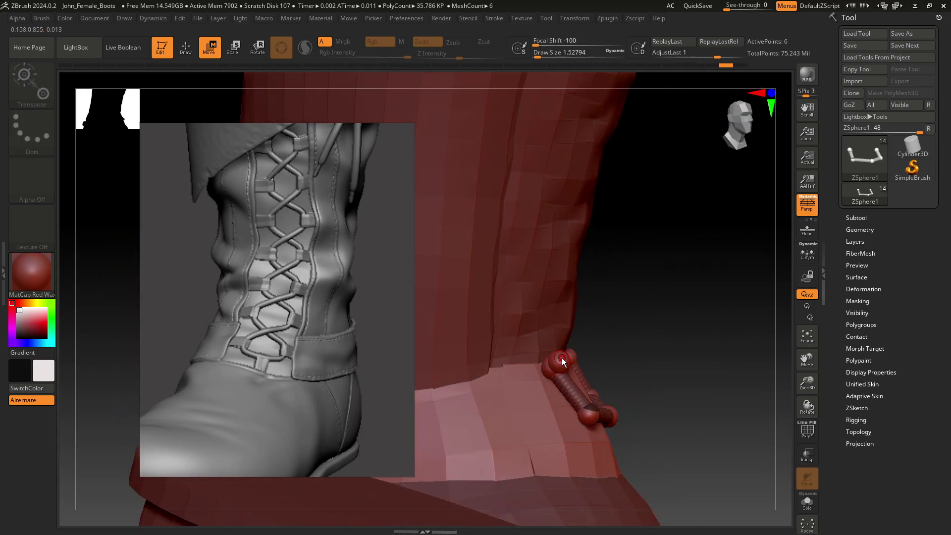
Pull the new end sphere left across the strap after several undone attempts.
left_click_drag(563, 361, 587, 292)
key("ctrl+z")
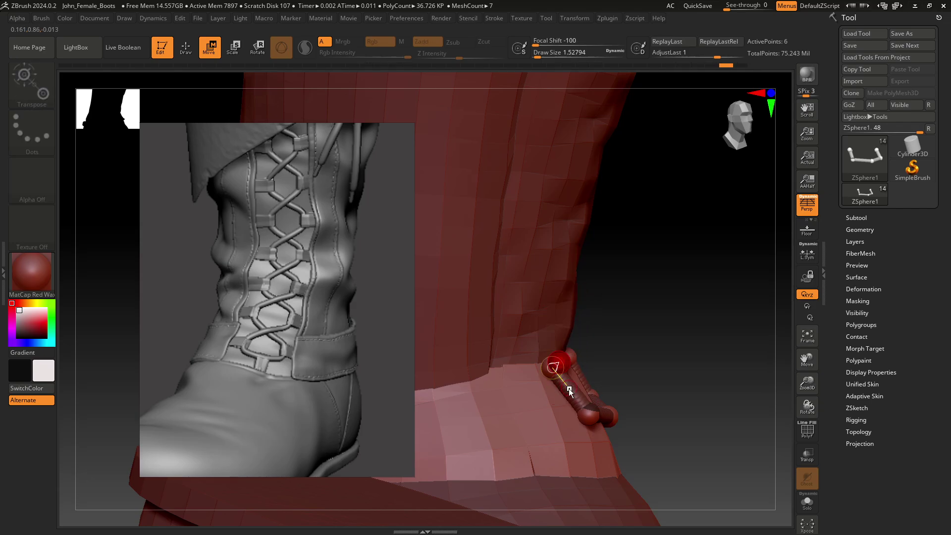
left_click_drag(559, 364, 583, 276)
key("ctrl+z")
mouse_move(623, 356)
right_mouse_down()
mouse_move(664, 391)
mouse_move(549, 358)
right_mouse_up()
mouse_move(554, 364)
left_mouse_down()
mouse_move(675, 336)
mouse_move(534, 358)
mouse_move(479, 354)
left_mouse_up()
key("ctrl+z")
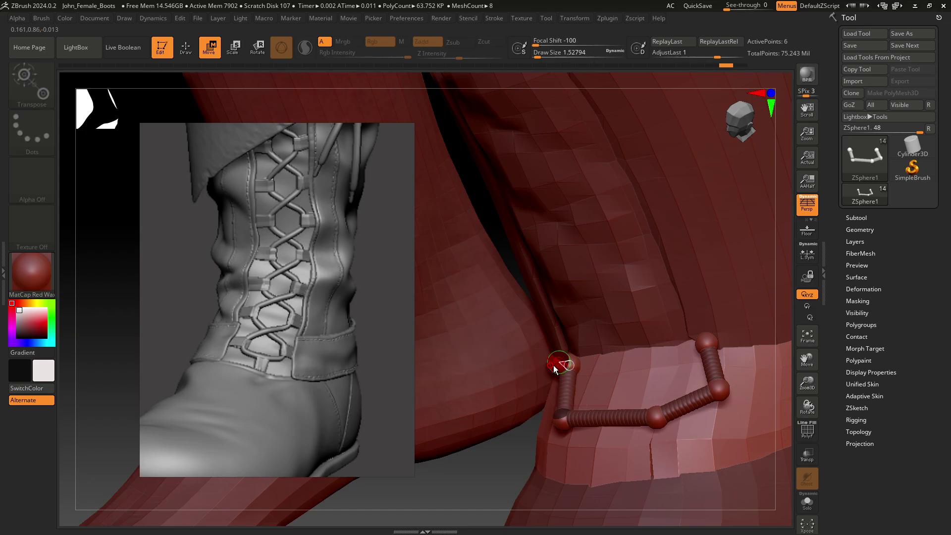
mouse_move(554, 364)
left_mouse_down()
mouse_move(456, 359)
mouse_move(460, 338)
mouse_move(436, 250)
mouse_move(471, 329)
mouse_move(526, 353)
mouse_move(515, 356)
mouse_move(471, 282)
mouse_move(517, 353)
left_mouse_up()
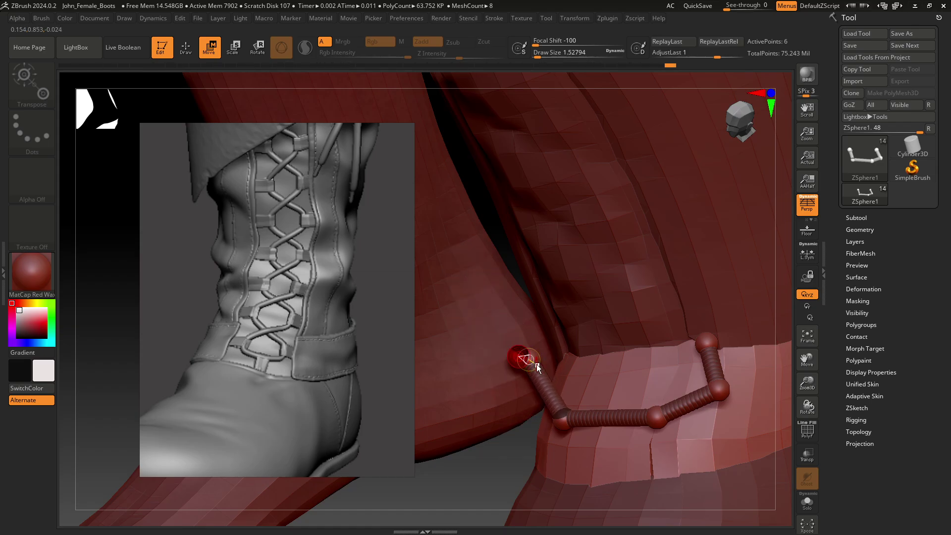
Orbit to a front view and shift the sphere slightly to the right.
mouse_move(536, 364)
right_mouse_down()
mouse_move(494, 392)
mouse_move(504, 491)
mouse_move(564, 496)
mouse_move(702, 429)
mouse_move(655, 464)
mouse_move(533, 347)
right_mouse_up()
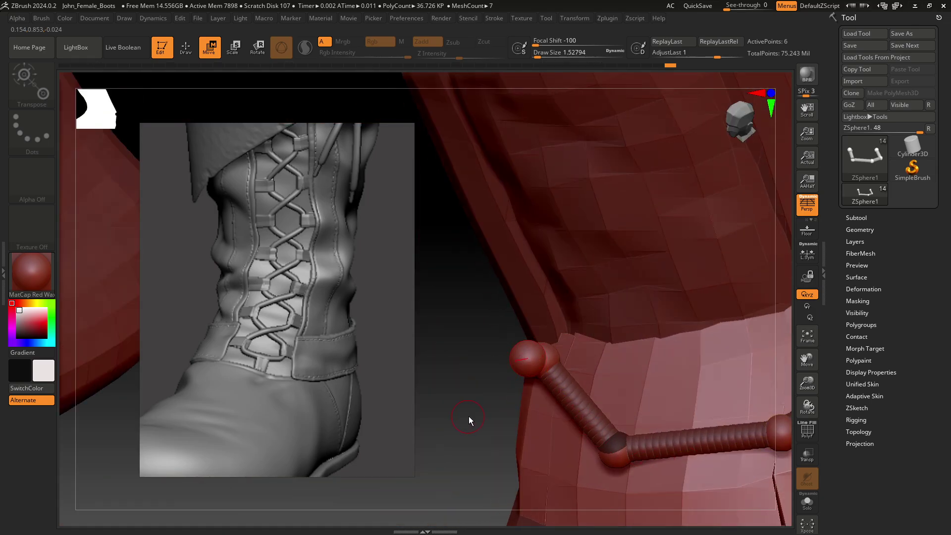
right_click_drag(469, 416, 520, 365)
mouse_move(513, 368)
left_mouse_down()
mouse_move(640, 357)
mouse_move(547, 379)
left_mouse_up()
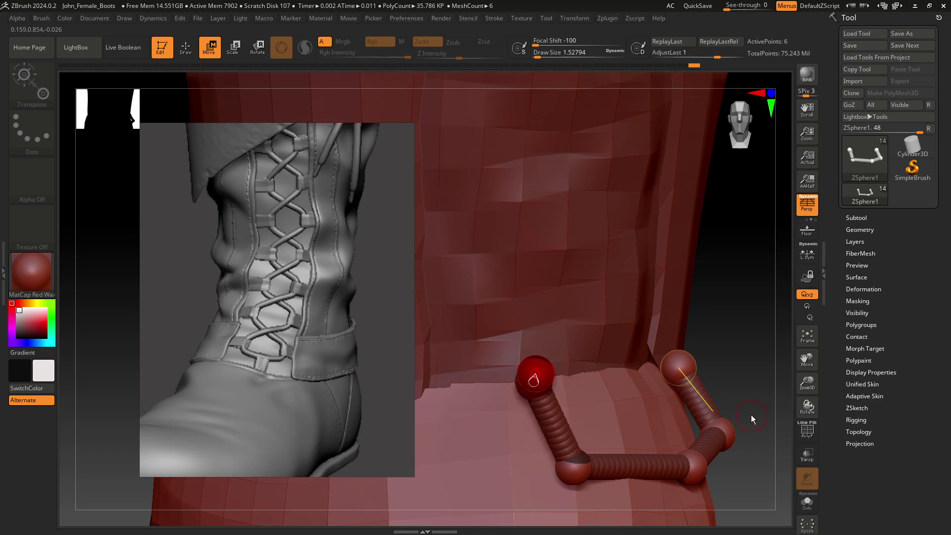
left_click(679, 366)
left_click_drag(729, 340, 737, 319)
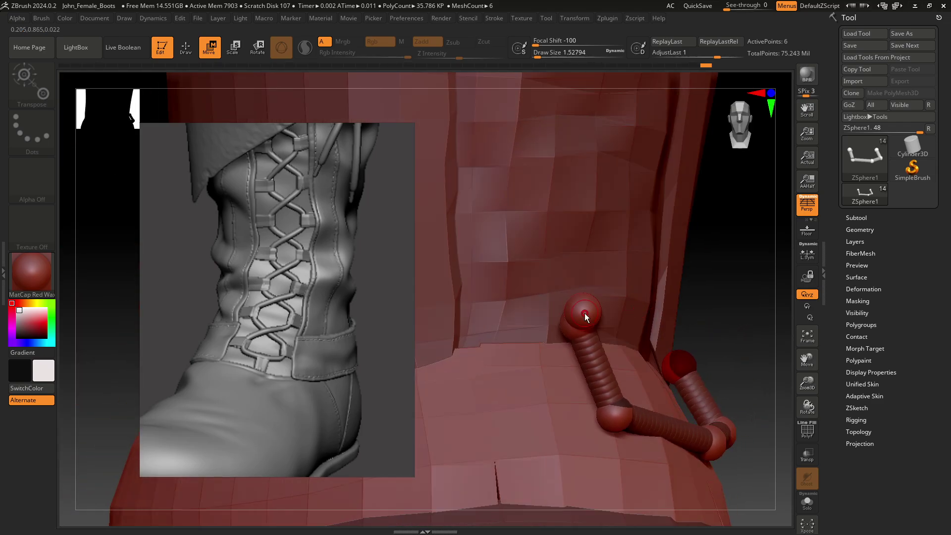
Drag the chain's end sphere up and right over the ankle strap, then orbit to the lacing side.
left_click(581, 317)
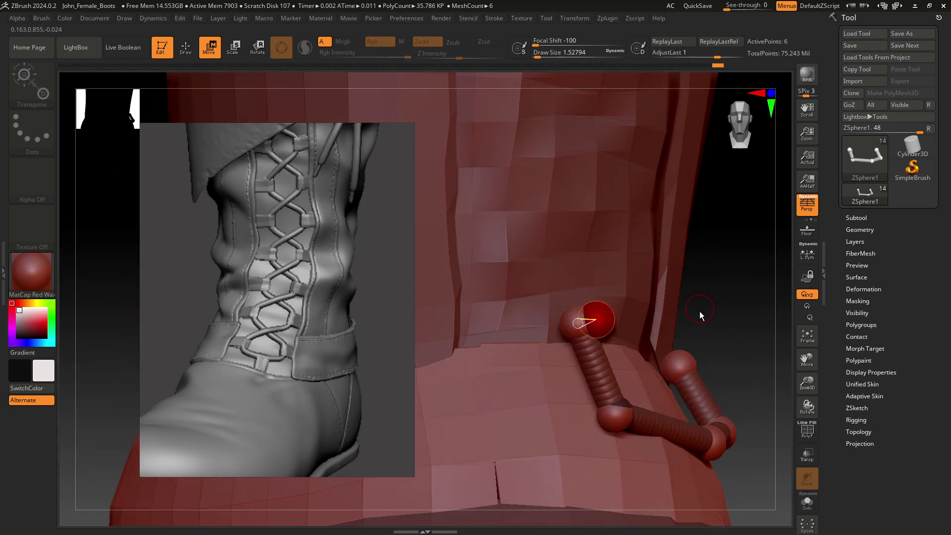
mouse_move(699, 314)
left_mouse_down()
mouse_move(693, 330)
mouse_move(587, 320)
mouse_move(793, 346)
left_mouse_up()
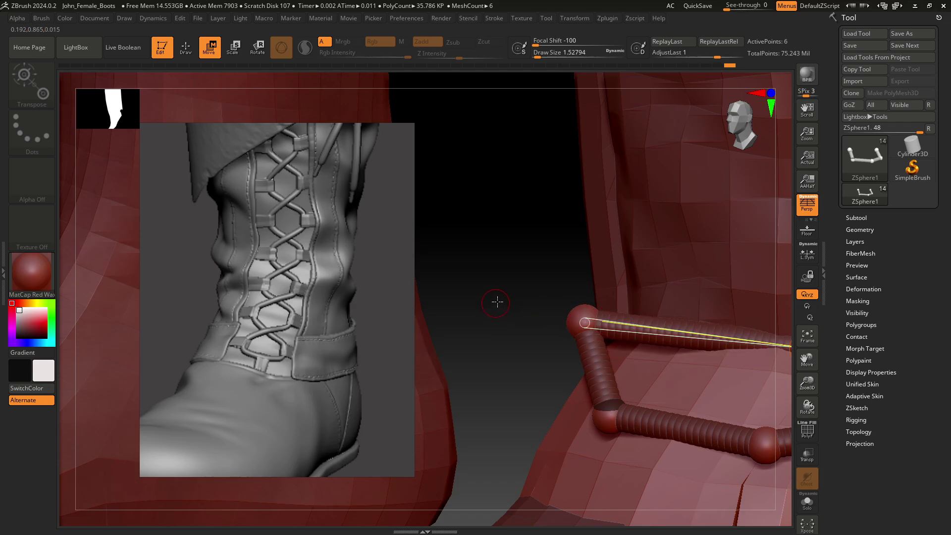
mouse_move(497, 302)
left_mouse_down()
mouse_move(475, 299)
mouse_move(529, 308)
mouse_move(483, 317)
mouse_move(531, 298)
left_mouse_up()
mouse_move(682, 356)
left_mouse_down()
mouse_move(675, 350)
mouse_move(722, 279)
left_mouse_up()
left_click_drag(454, 226, 510, 287)
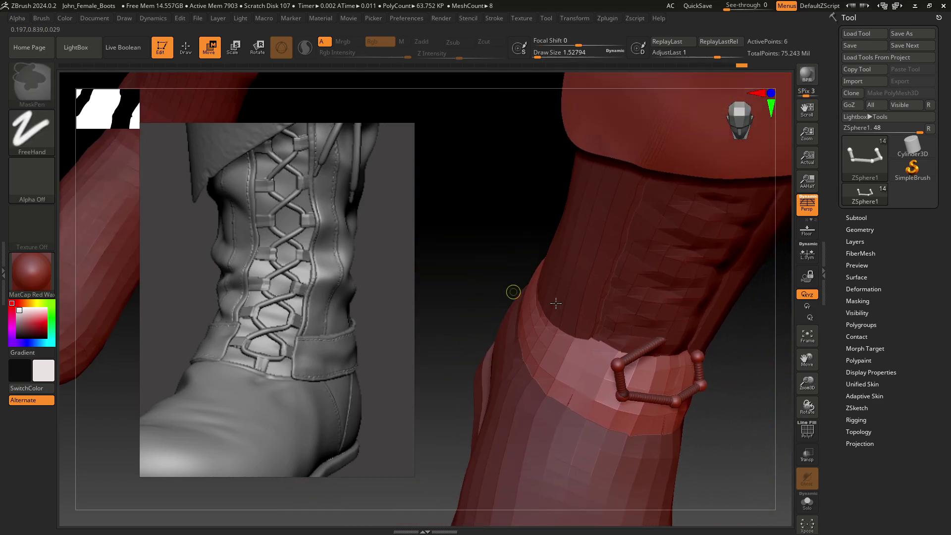
mouse_move(741, 390)
left_mouse_down()
mouse_move(688, 383)
mouse_move(569, 312)
mouse_move(518, 302)
mouse_move(556, 297)
mouse_move(537, 293)
mouse_move(659, 364)
left_mouse_up()
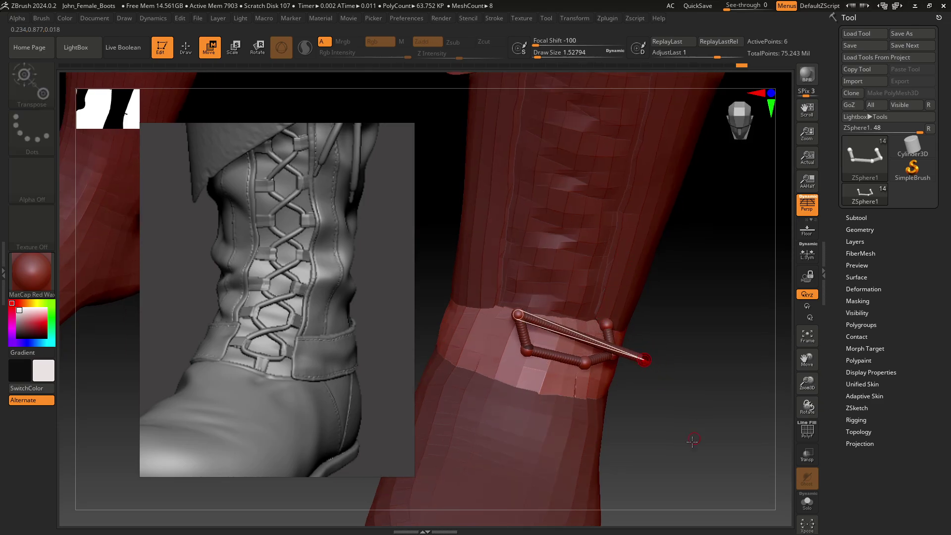
Pull the end sphere out across the strap and upward, adjusting the chain near its joint.
left_click_drag(690, 439, 600, 275)
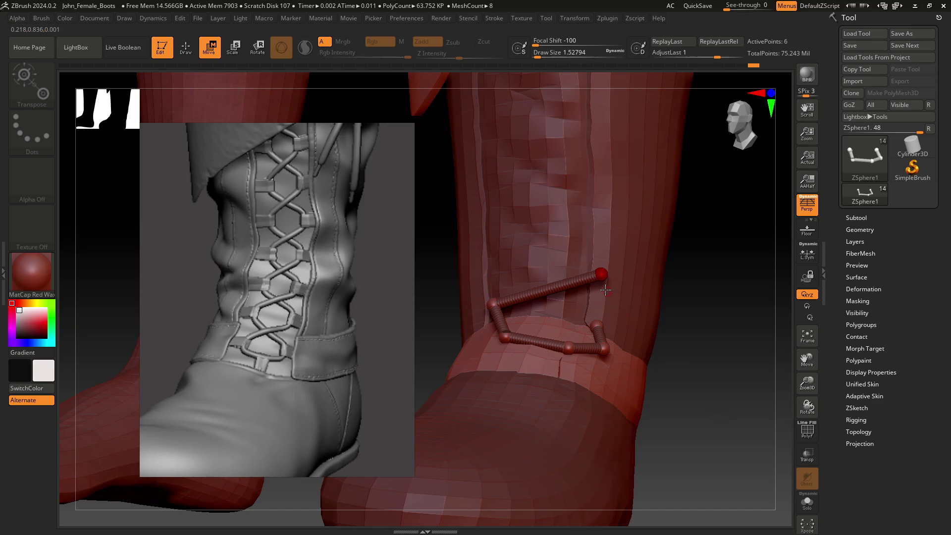
left_click_drag(600, 275, 598, 245)
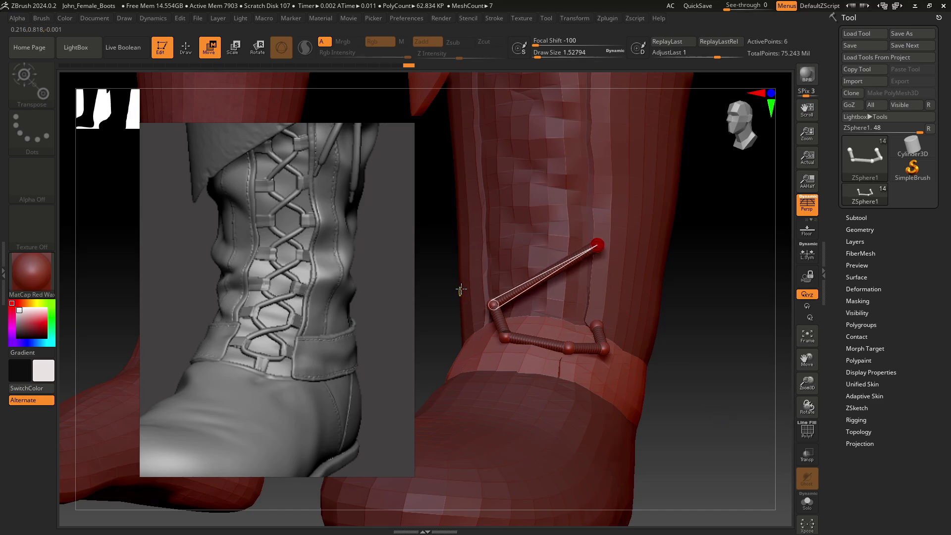
left_click_drag(460, 290, 680, 379, "alt")
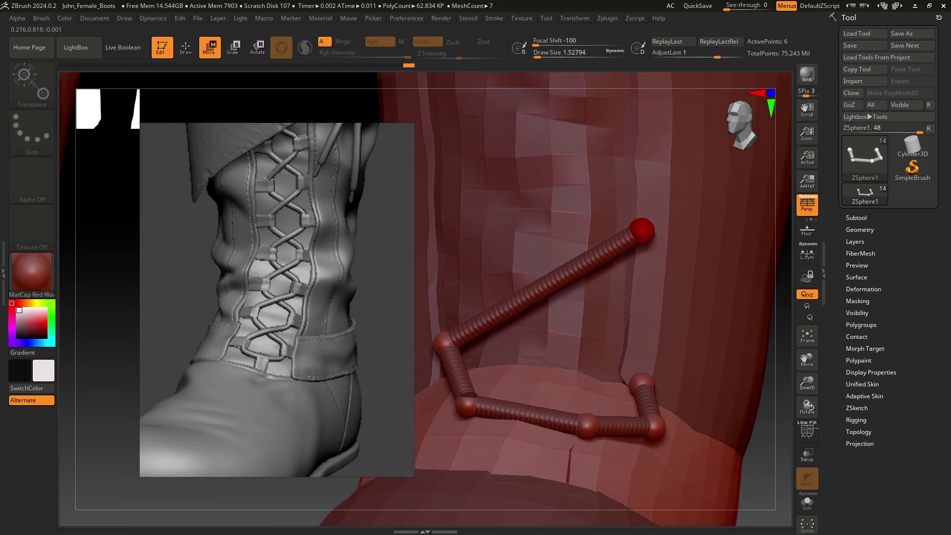
left_click_drag(440, 370, 608, 410, "alt")
left_click_drag(463, 343, 639, 377)
mouse_move(475, 347)
left_mouse_down("alt")
mouse_move(527, 349)
mouse_move(540, 375)
left_mouse_up("alt")
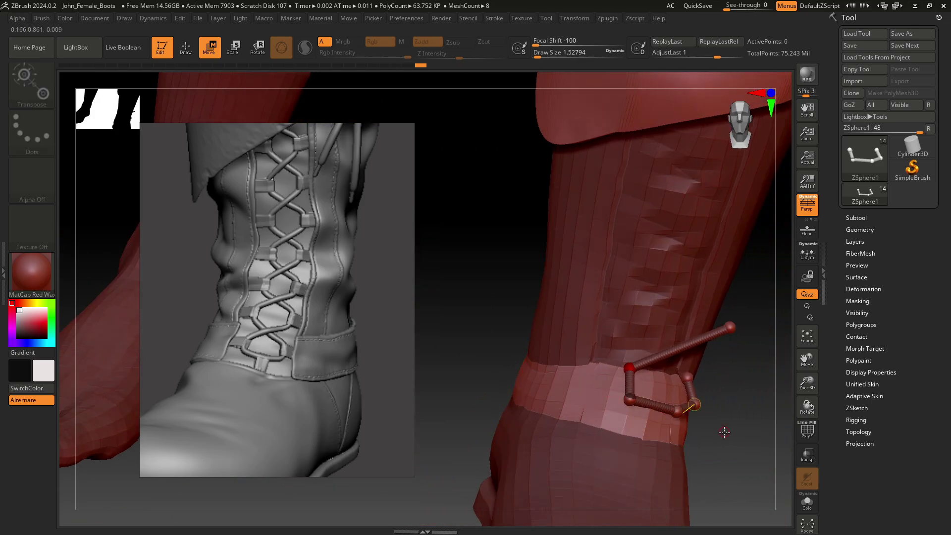
Move the end sphere left toward the shaft seam and orbit to check the diagonal angle.
mouse_move(724, 432)
left_mouse_down()
mouse_move(643, 394)
mouse_move(694, 490)
mouse_move(693, 276)
left_mouse_up()
left_click_drag(692, 223, 650, 212)
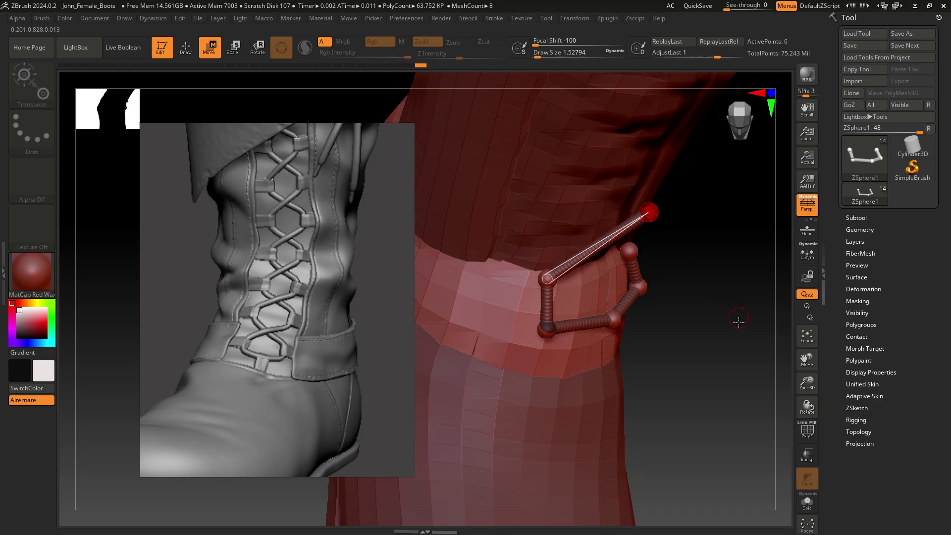
mouse_move(738, 322)
left_mouse_down()
mouse_move(725, 253)
mouse_move(738, 282)
mouse_move(738, 371)
mouse_move(737, 361)
mouse_move(702, 352)
left_mouse_up()
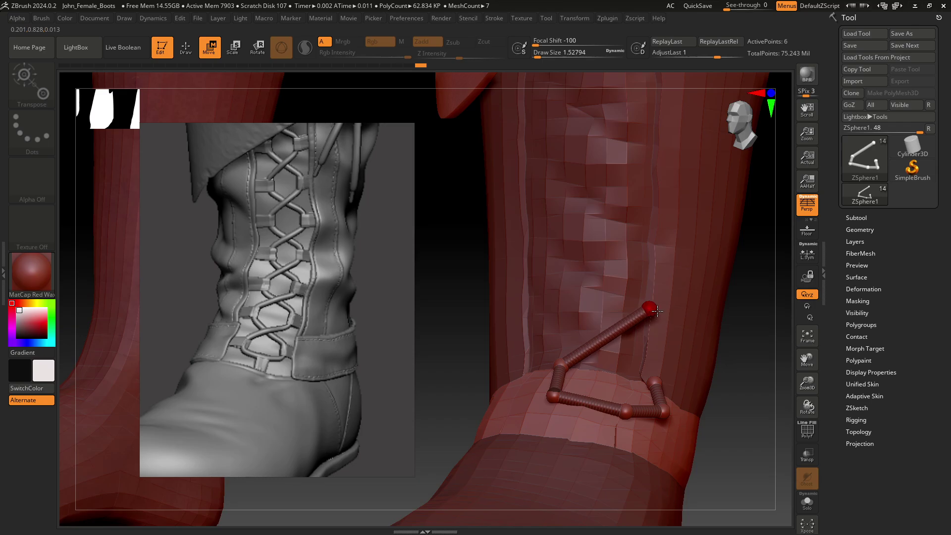
mouse_move(768, 434)
left_mouse_down()
mouse_move(708, 441)
mouse_move(649, 303)
mouse_move(626, 327)
left_mouse_up()
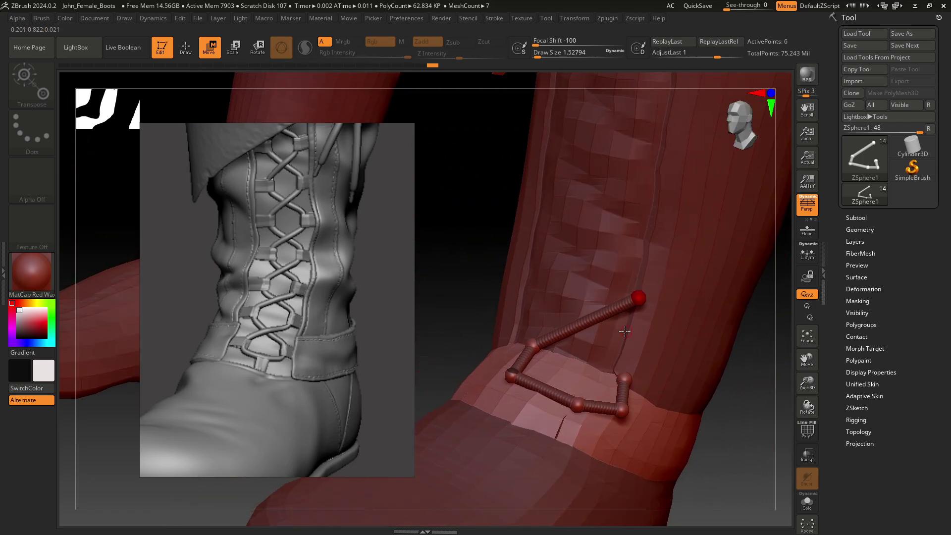
left_click_drag(738, 434, 675, 387)
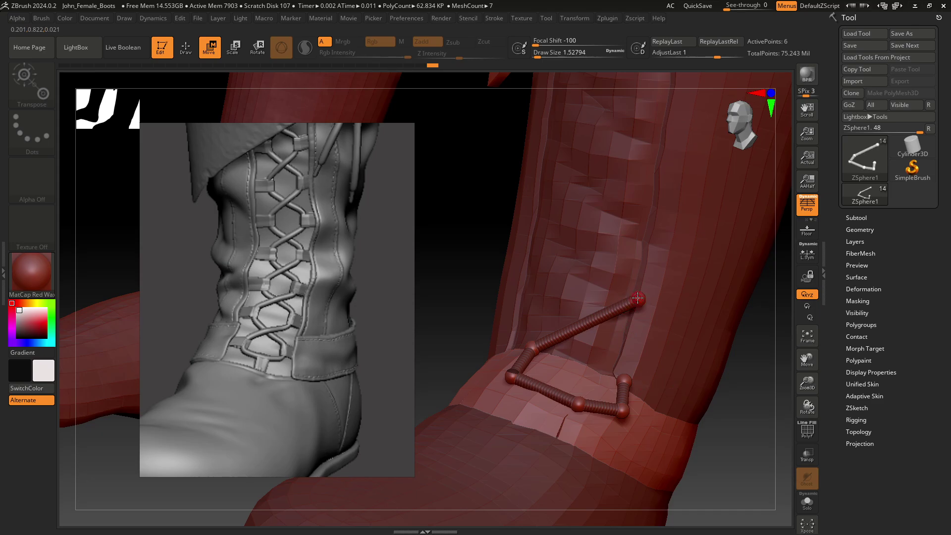
key("q")
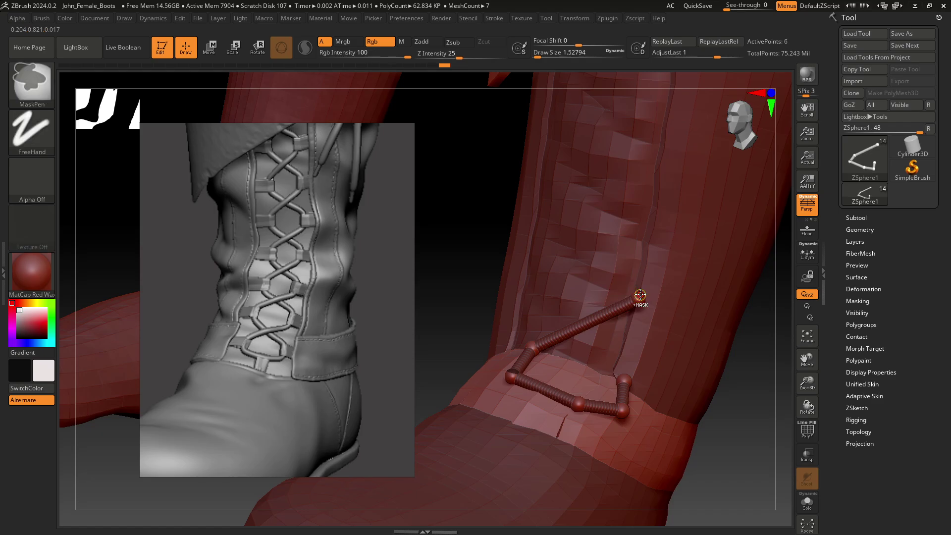
Add a sphere at the chain end and pull a new segment upward from it.
left_click(638, 292)
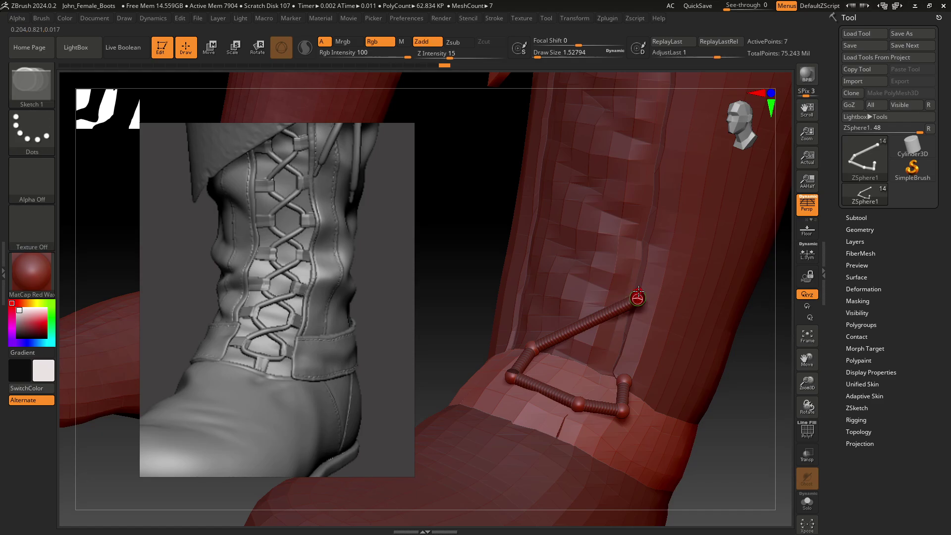
key("w")
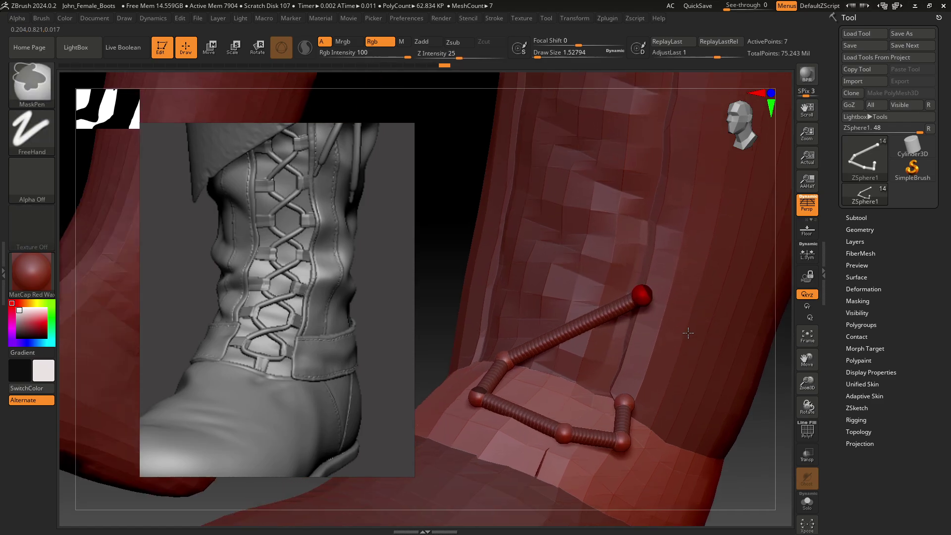
right_click_drag(638, 297, 654, 325, "alt")
left_click_drag(643, 325, 655, 294)
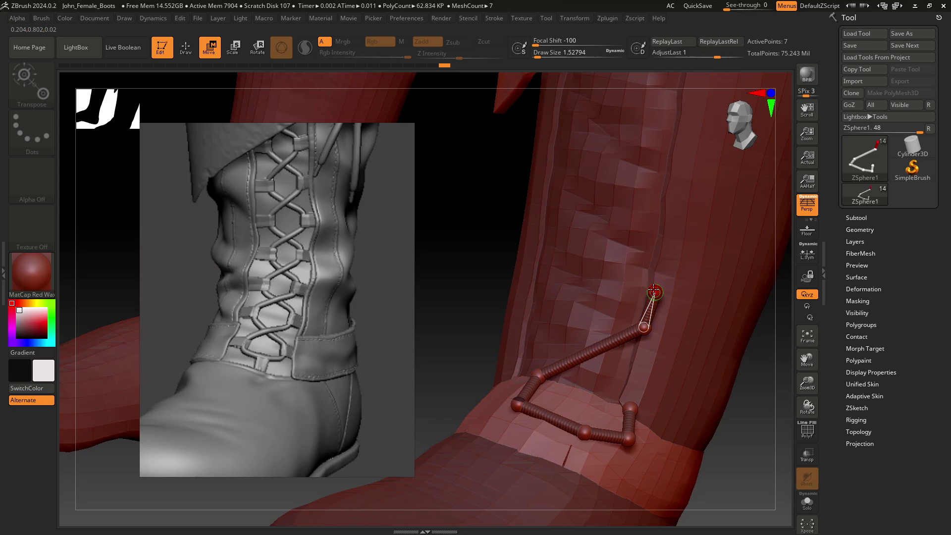
Delete and re-add the end sphere, undoing an oversized attempt.
key("q")
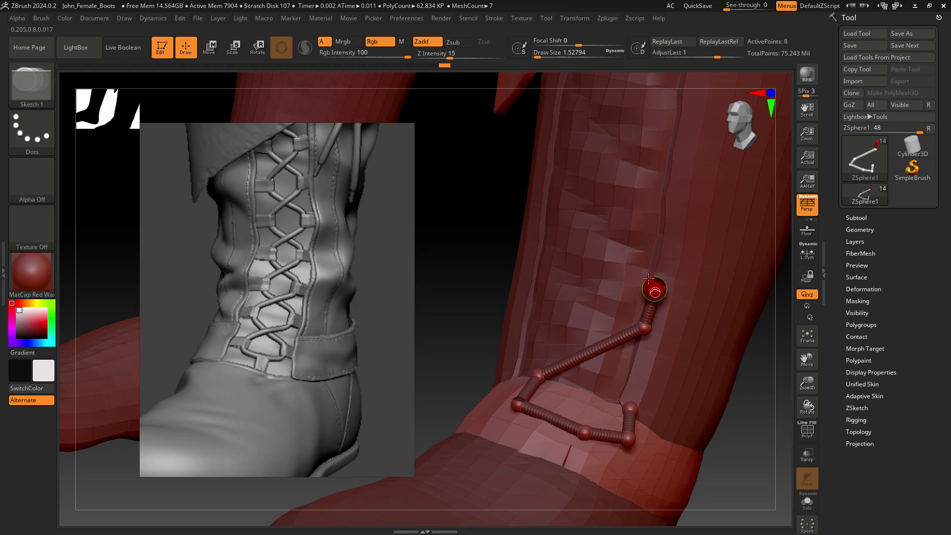
left_click(654, 289, "alt")
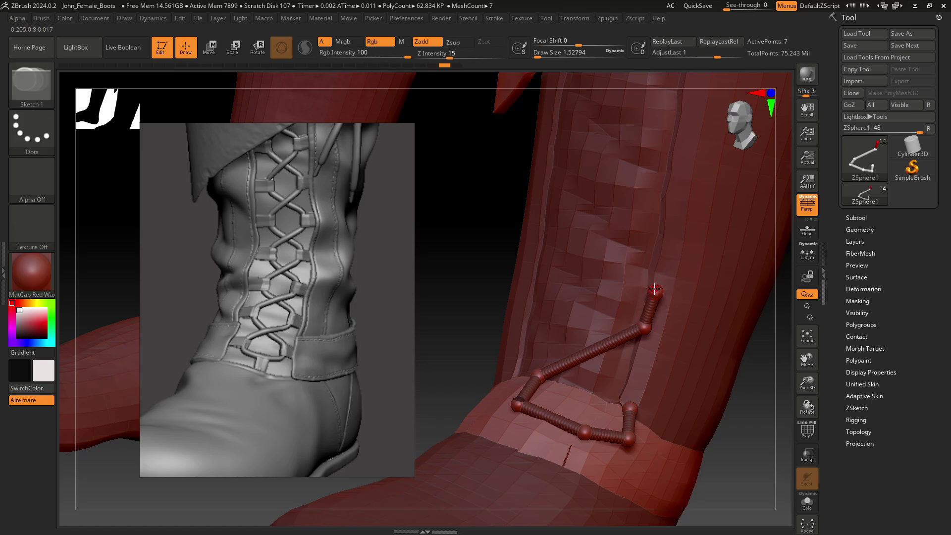
left_click(654, 289)
mouse_move(654, 289)
left_mouse_down()
mouse_move(639, 277)
mouse_move(574, 279)
mouse_move(575, 251)
left_mouse_up()
key("ctrl+z")
key("w")
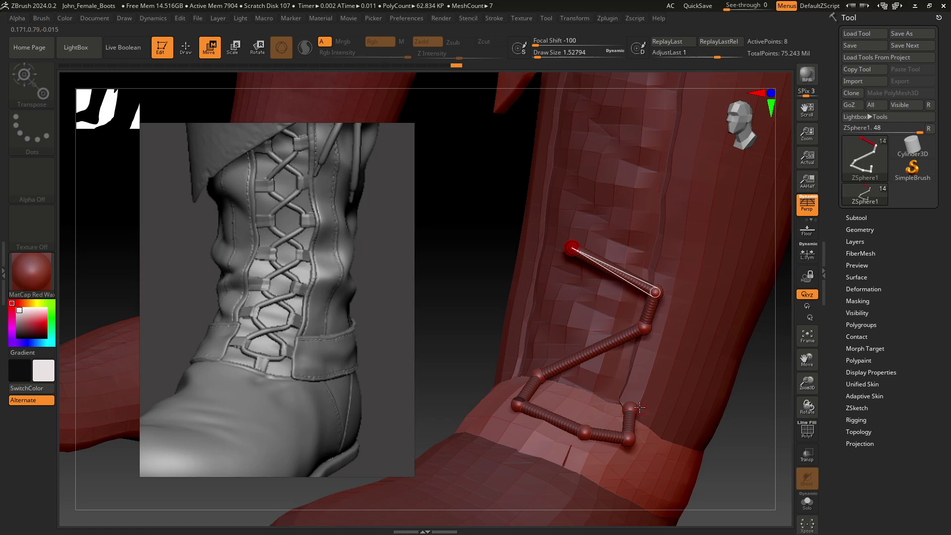
Add a small ZSphere at the lower chain end, undoing two oversized attempts.
key("q")
left_click_drag(630, 407, 631, 383)
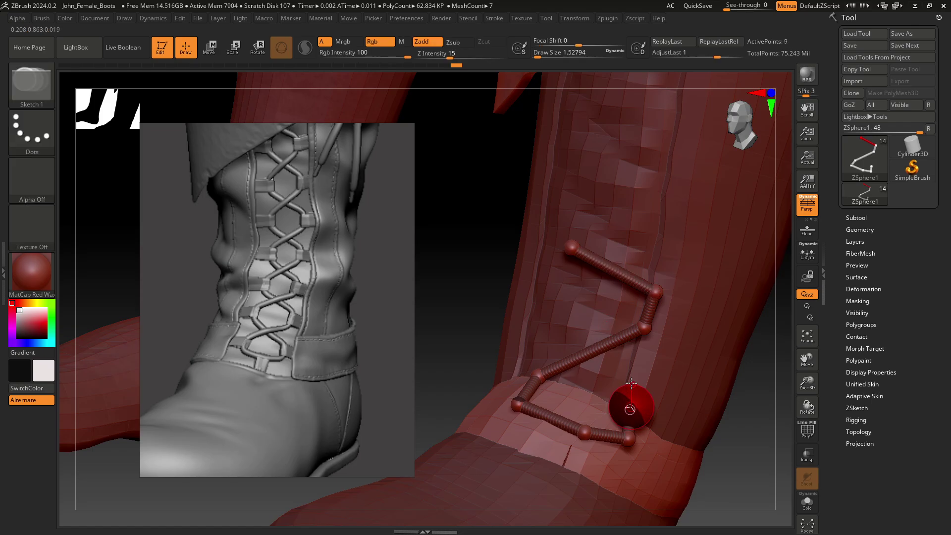
key("ctrl+z")
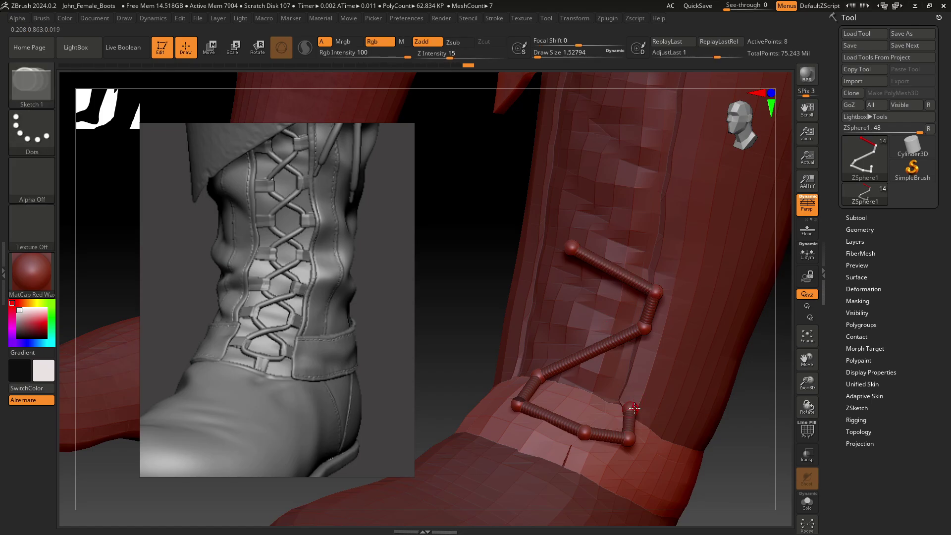
left_click(630, 407)
left_click_drag(632, 407, 631, 367)
key("ctrl+z")
key("w")
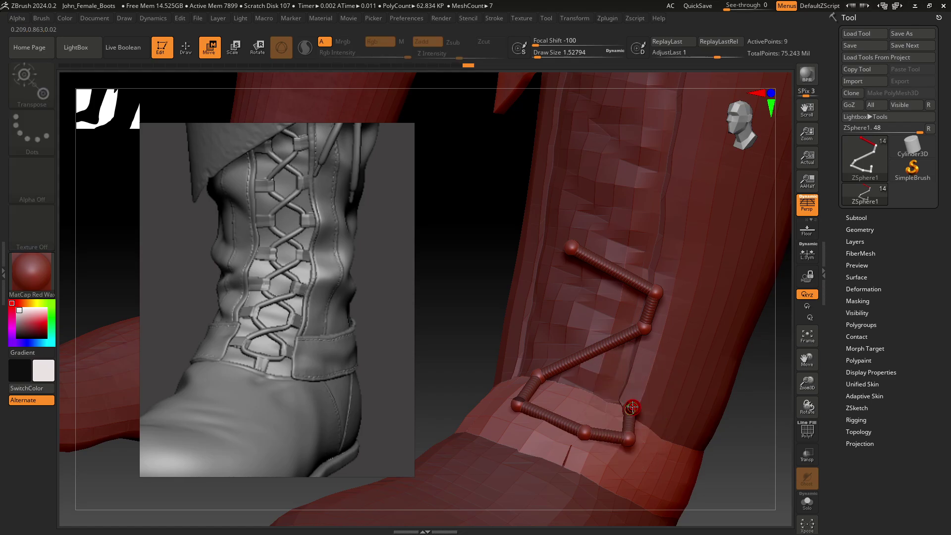
Pull the new sphere up across the diagonal lace into an X crossing, then nudge and check it.
mouse_move(631, 407)
left_mouse_down()
mouse_move(573, 363)
mouse_move(548, 325)
left_mouse_up()
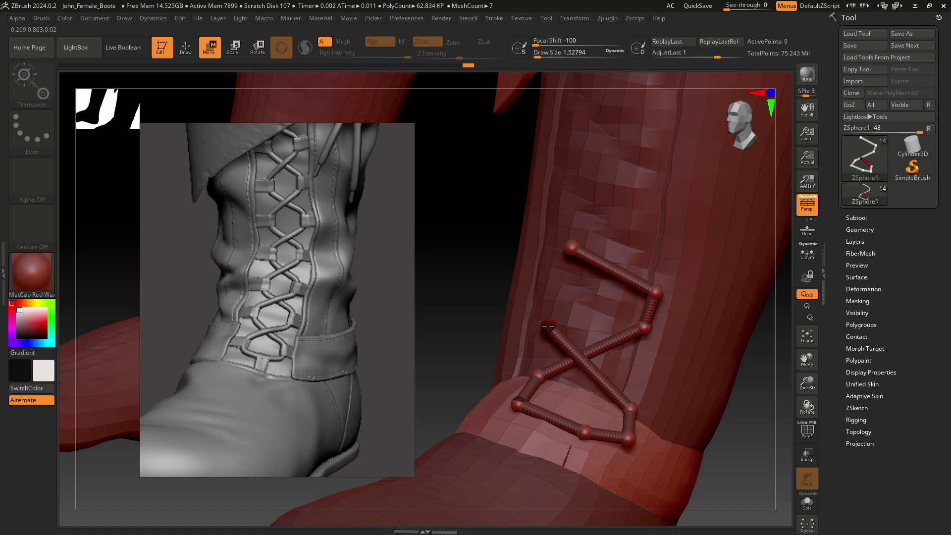
right_click_drag(548, 325, 654, 391)
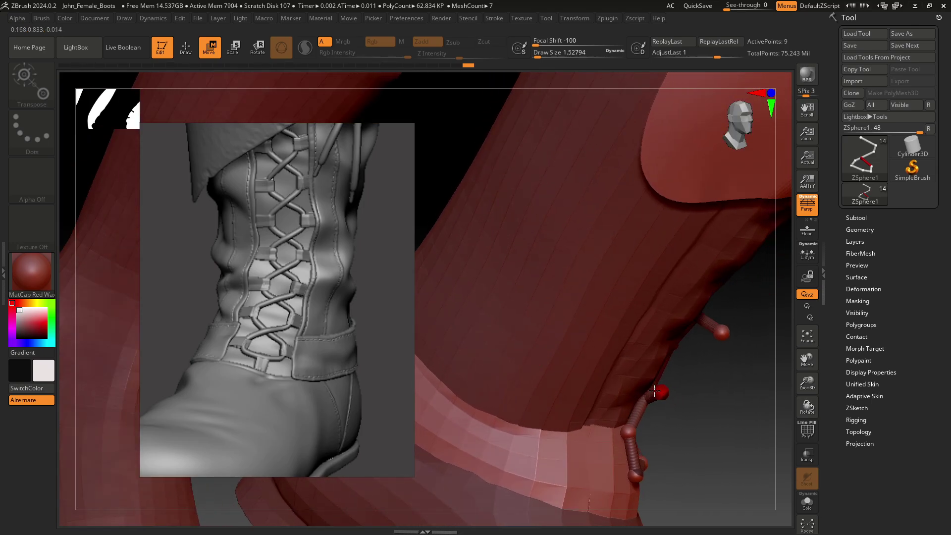
left_click_drag(654, 392, 638, 382)
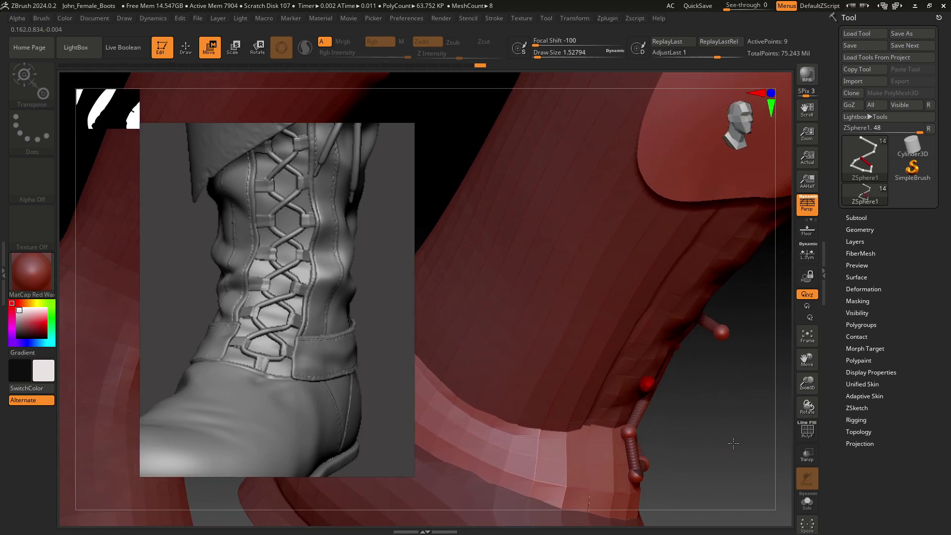
right_click_drag(639, 379, 694, 397)
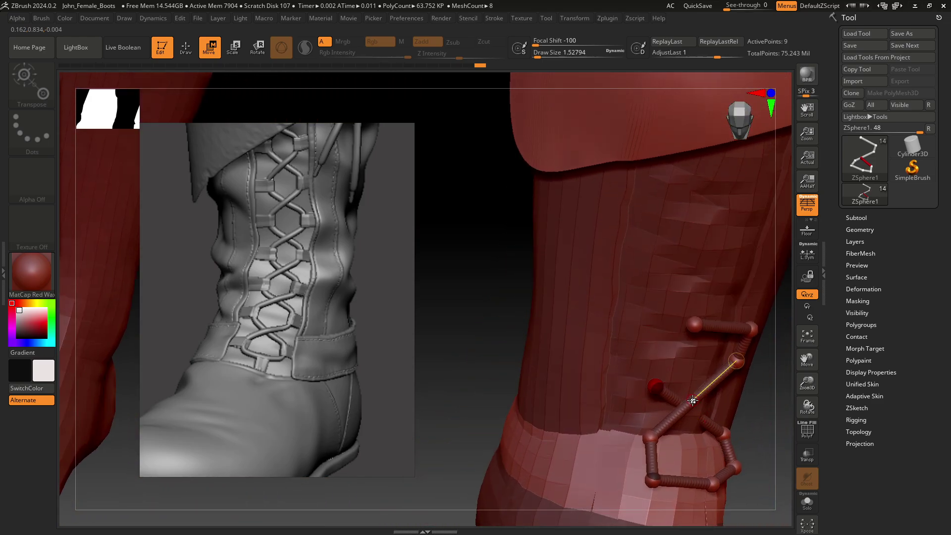
left_click_drag(693, 400, 694, 409)
Insert a larger ZSphere on the crossing link of the lower lace chain.
key("q")
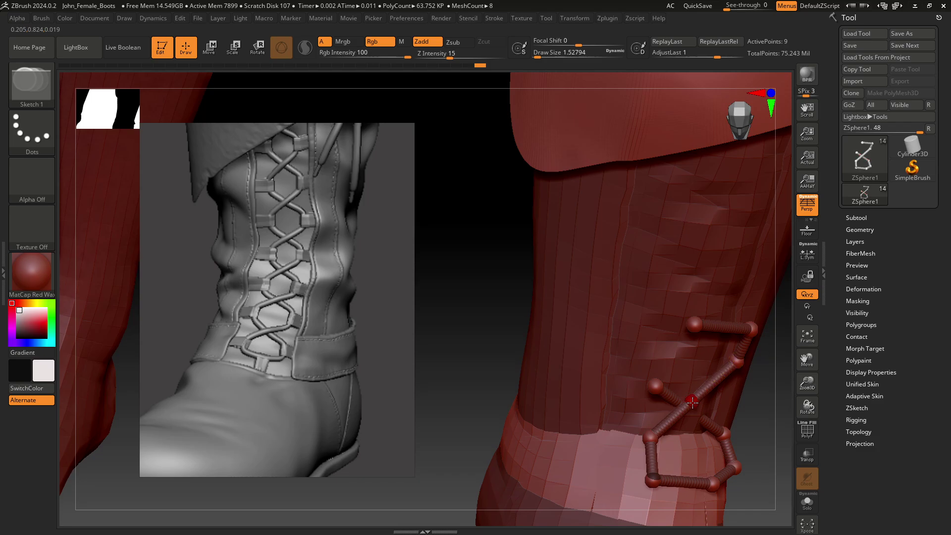
left_click(691, 401)
left_click_drag(692, 402, 703, 414)
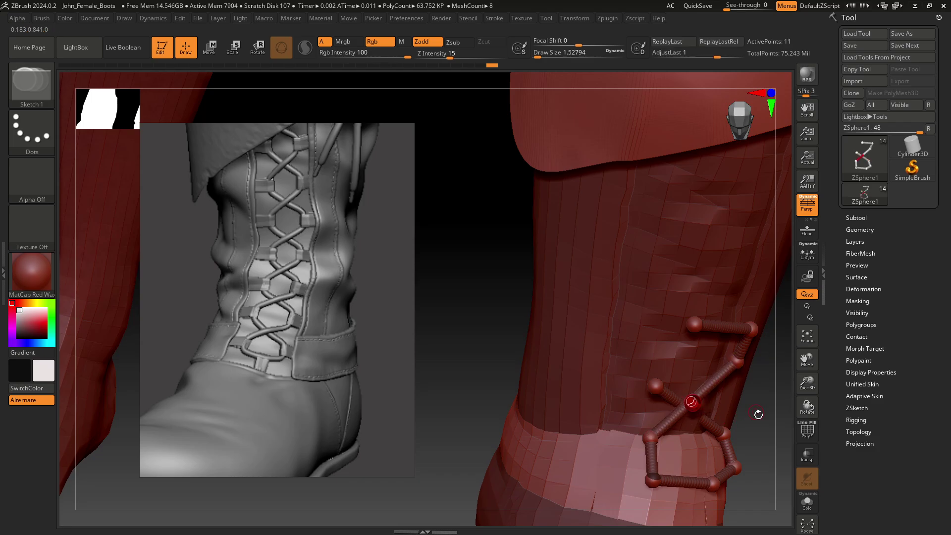
left_click_drag(758, 414, 727, 417)
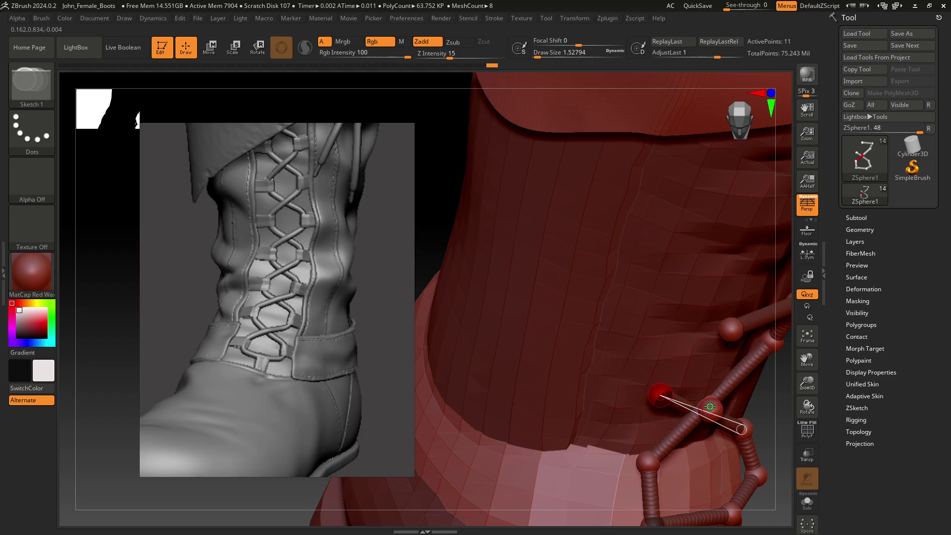
Pull a small lace joint toward the crossing in Move mode.
key("w")
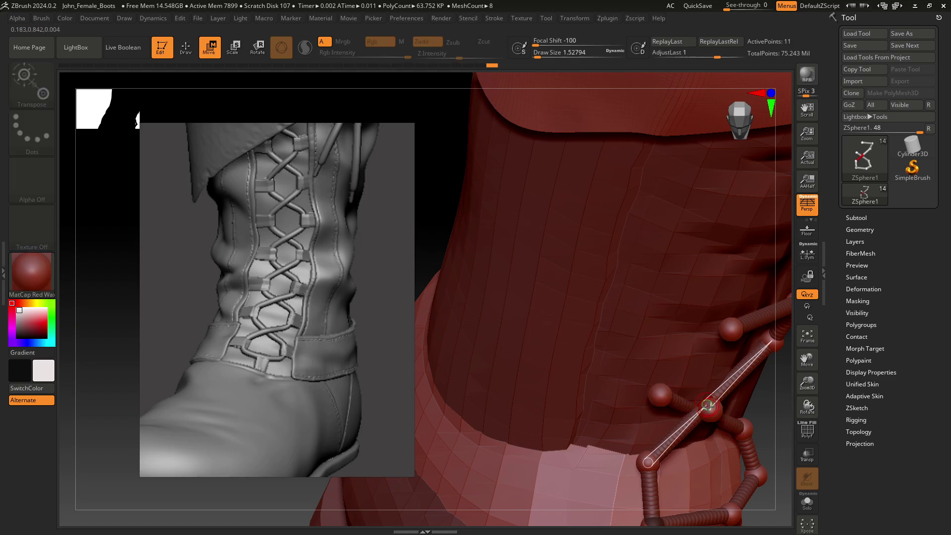
right_click_drag(708, 405, 682, 401, "ctrl")
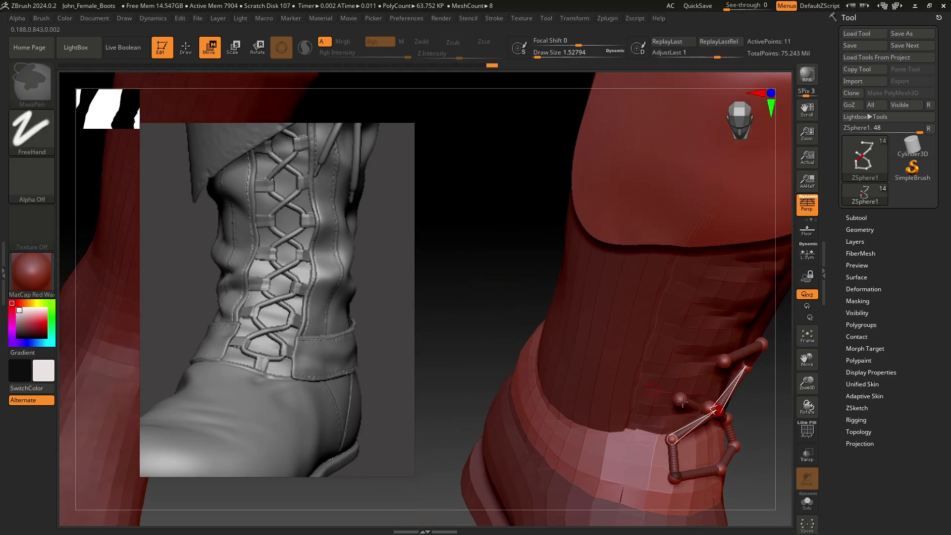
mouse_move(462, 278)
left_mouse_down()
mouse_move(701, 386)
mouse_move(618, 376)
left_mouse_up()
mouse_move(514, 334)
left_mouse_down()
mouse_move(591, 342)
mouse_move(530, 305)
mouse_move(535, 313)
left_mouse_up()
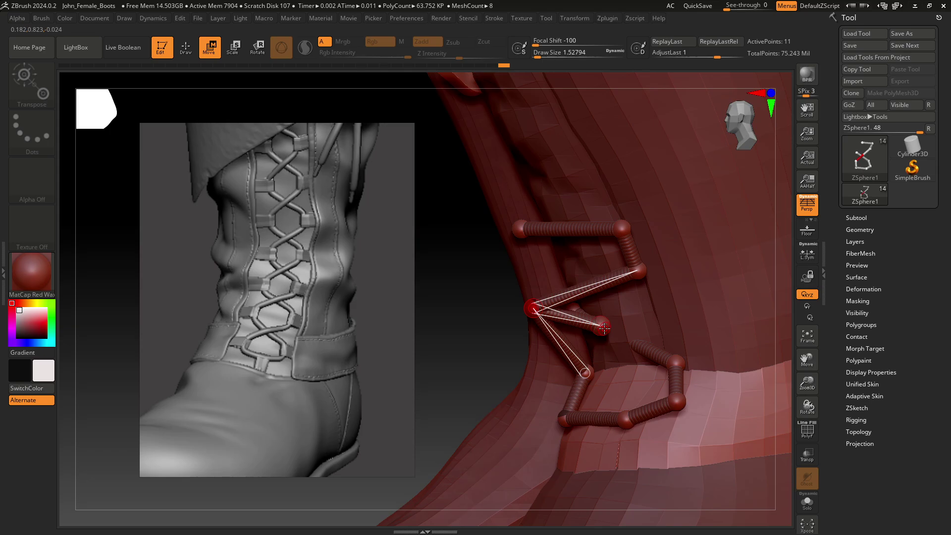
left_click_drag(604, 328, 608, 336)
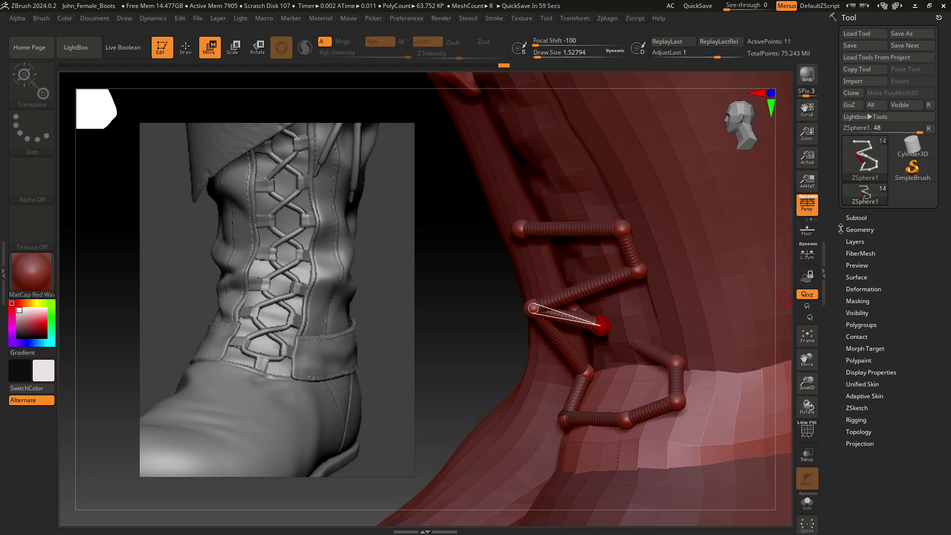
left_click(867, 218)
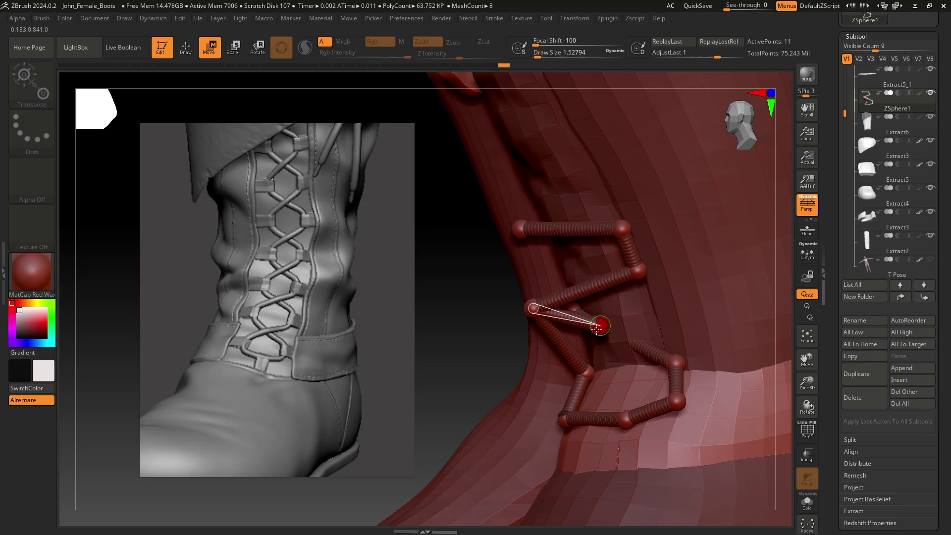
Undo the extra joint, then shift the crossing joint and small lace sphere right.
key("ctrl+z")
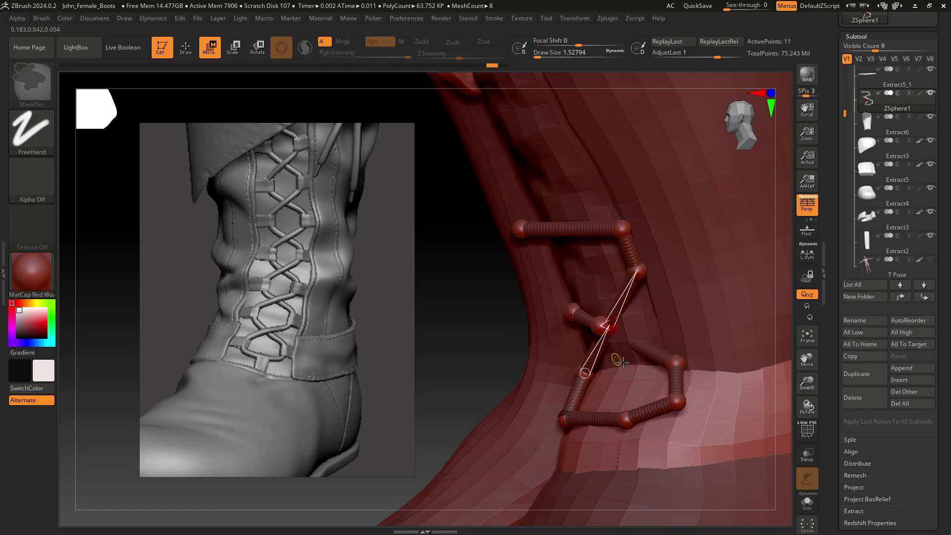
key("ctrl+z")
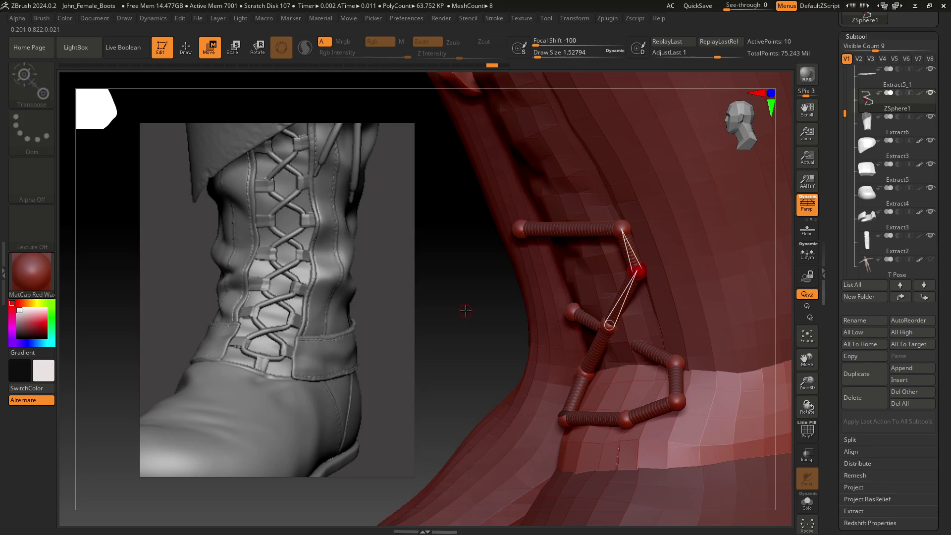
mouse_move(465, 312)
left_mouse_down()
mouse_move(509, 333)
mouse_move(565, 324)
mouse_move(603, 338)
left_mouse_up()
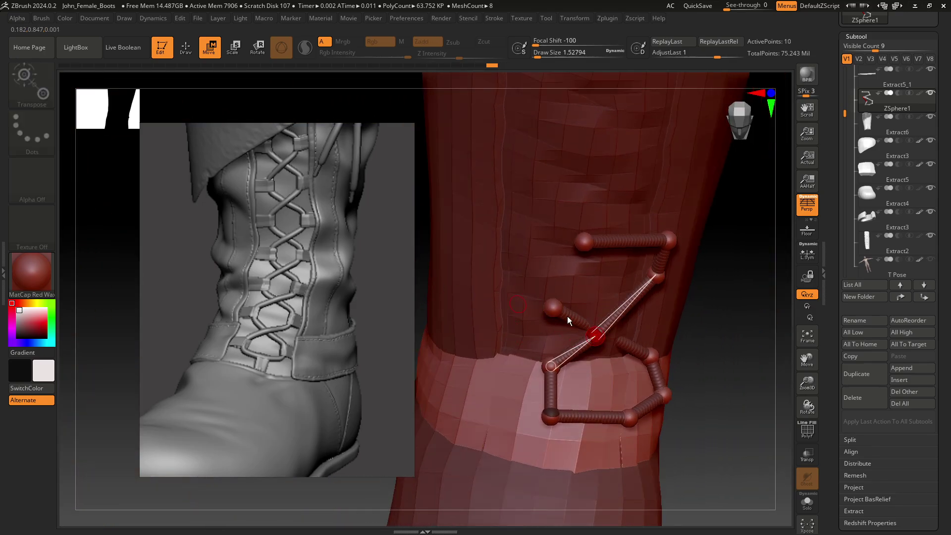
key("ctrl+z")
key("ctrl+z")
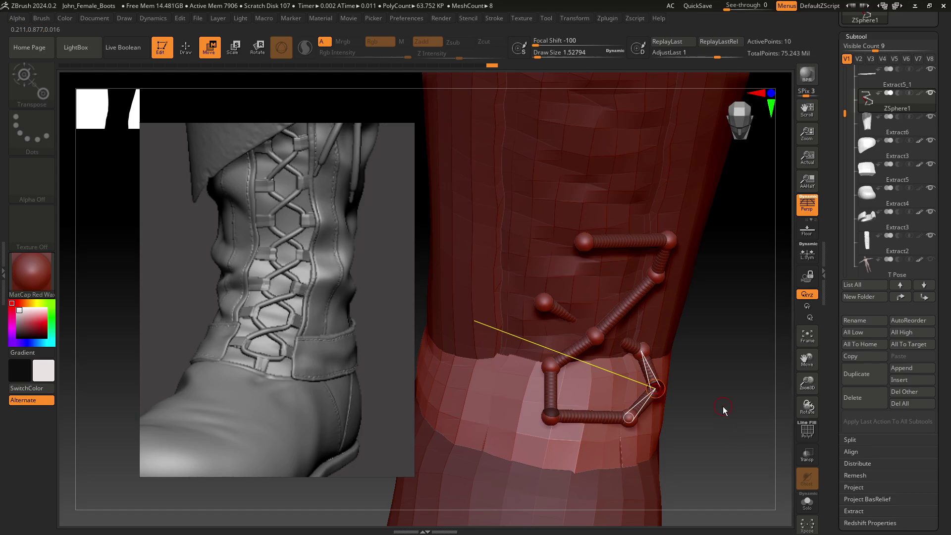
mouse_move(724, 450)
left_mouse_down()
mouse_move(686, 454)
mouse_move(685, 468)
mouse_move(718, 441)
mouse_move(732, 476)
left_mouse_up()
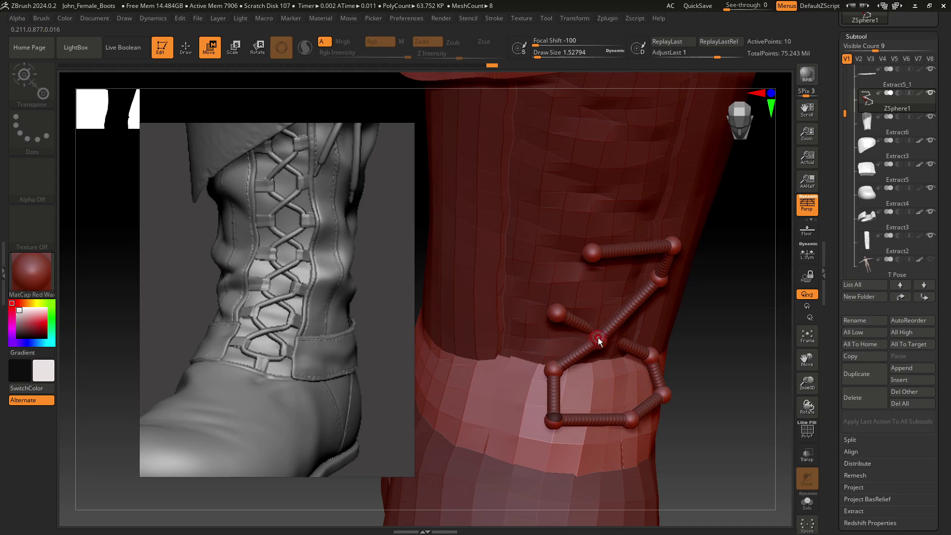
left_click_drag(598, 341, 632, 343)
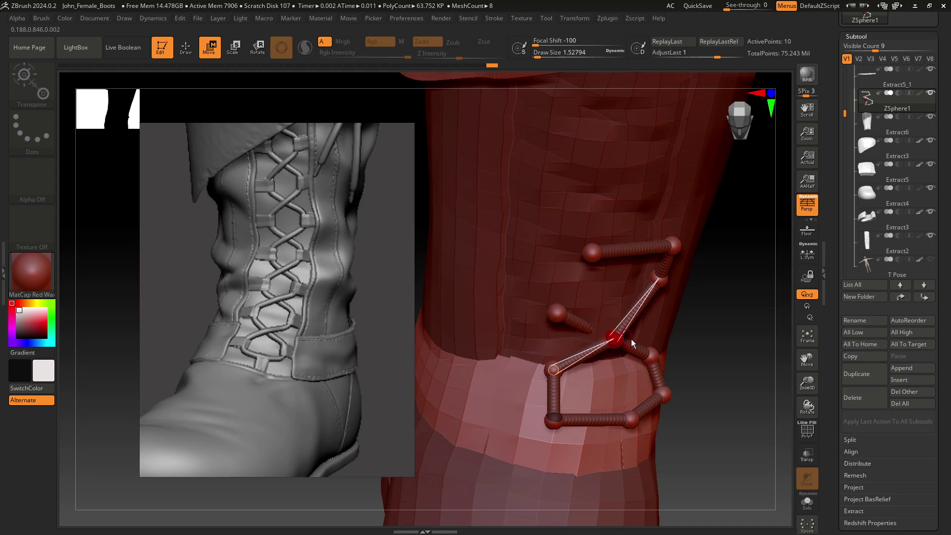
left_click_drag(556, 319, 562, 319)
Add a new joint to the lace chain at the crossing.
key("q")
left_click(600, 335)
left_click_drag(733, 414, 688, 413)
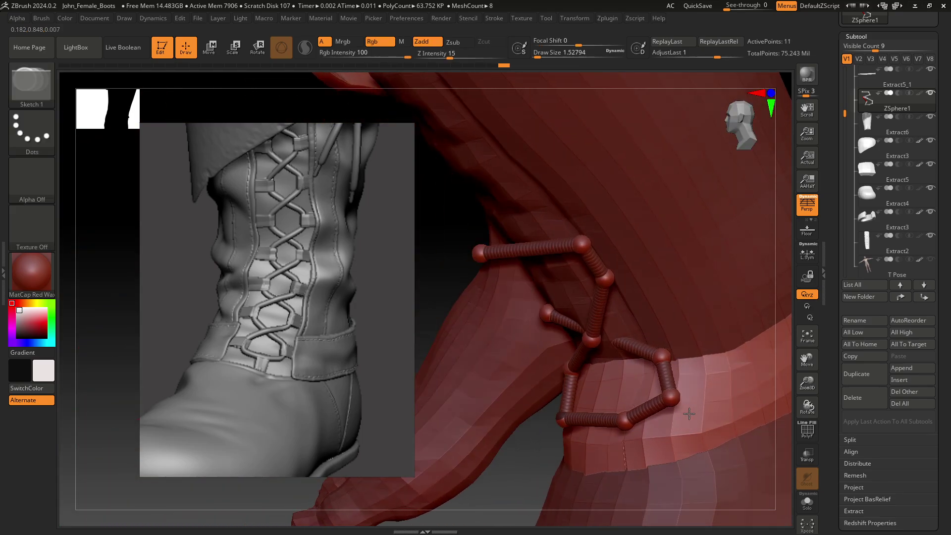
key("w")
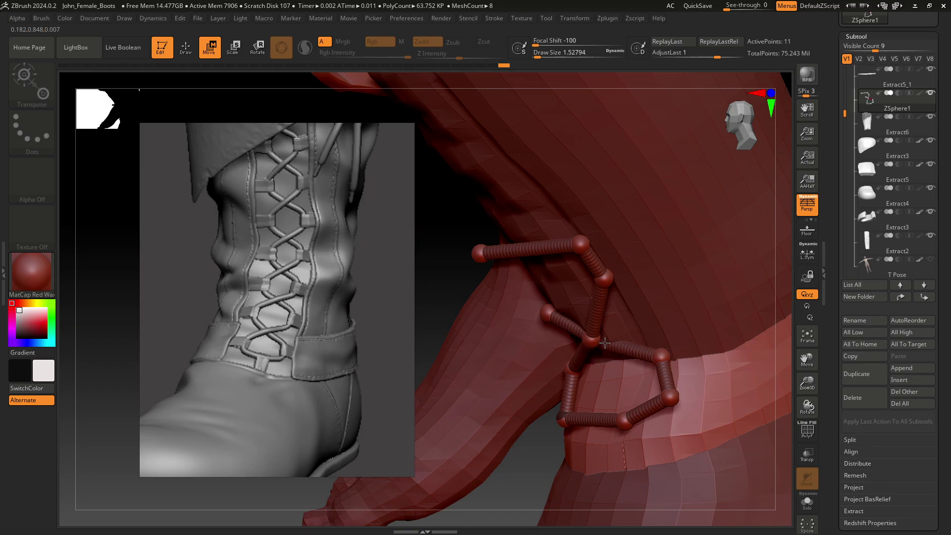
mouse_move(510, 470)
left_mouse_down()
mouse_move(532, 467)
mouse_move(573, 400)
left_mouse_up()
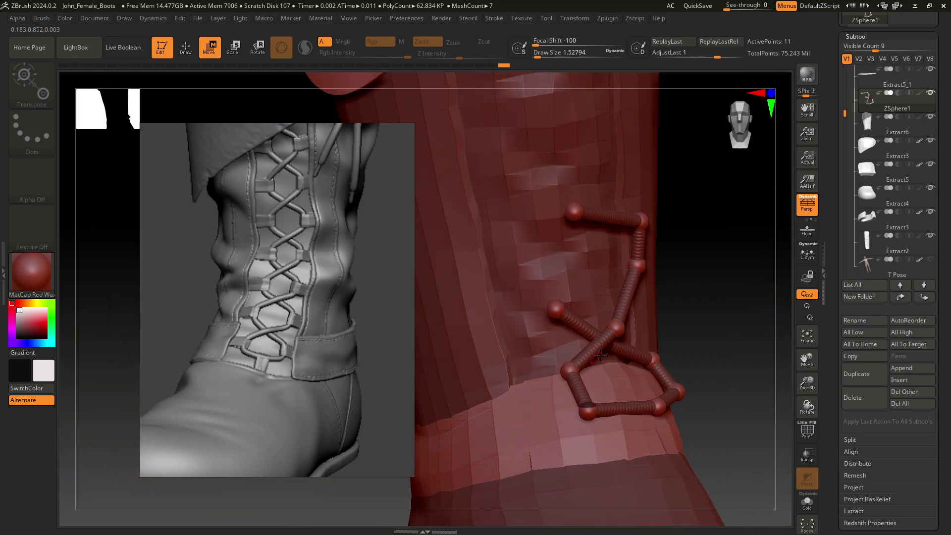
right_click_drag(600, 355, 610, 343)
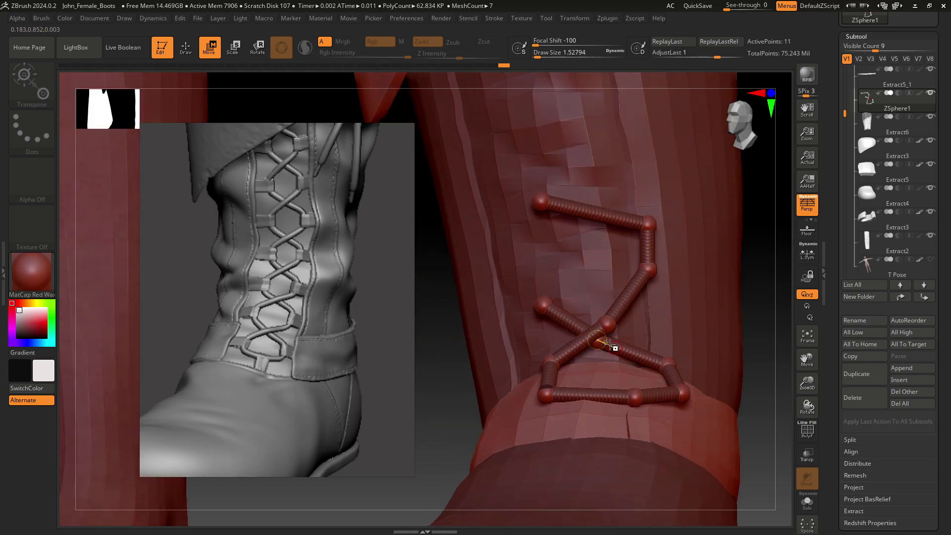
left_click(610, 343)
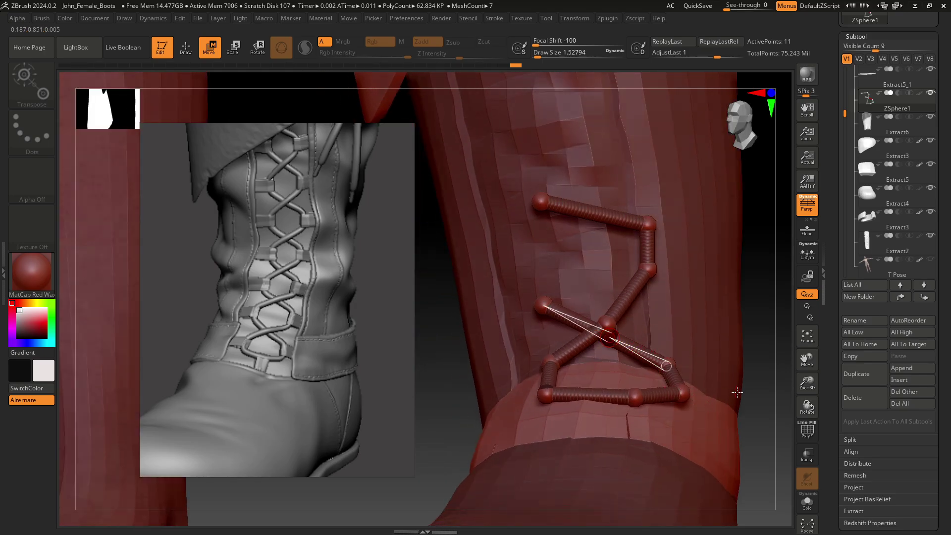
Move the chain's end joint down and left, up-left of the X crossing.
key("ctrl+z")
key("ctrl+z")
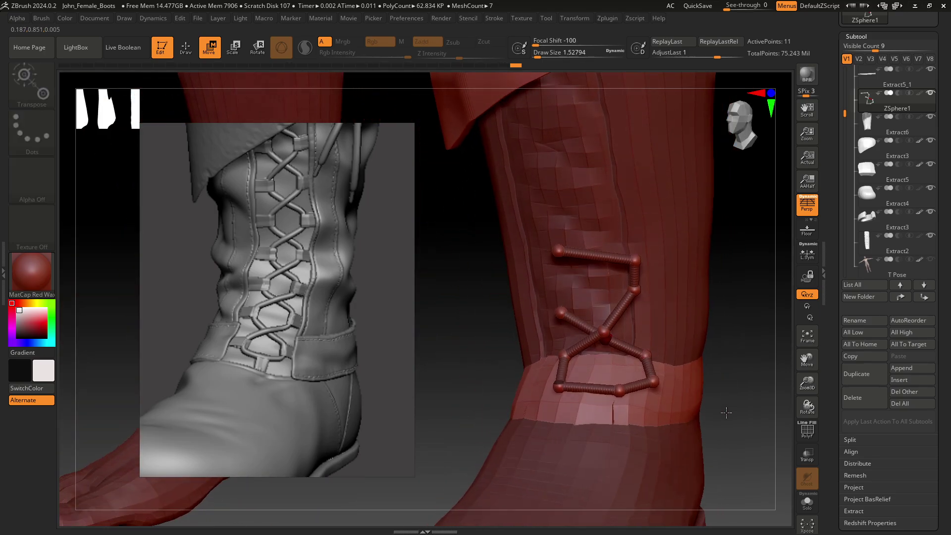
left_click_drag(725, 413, 674, 362)
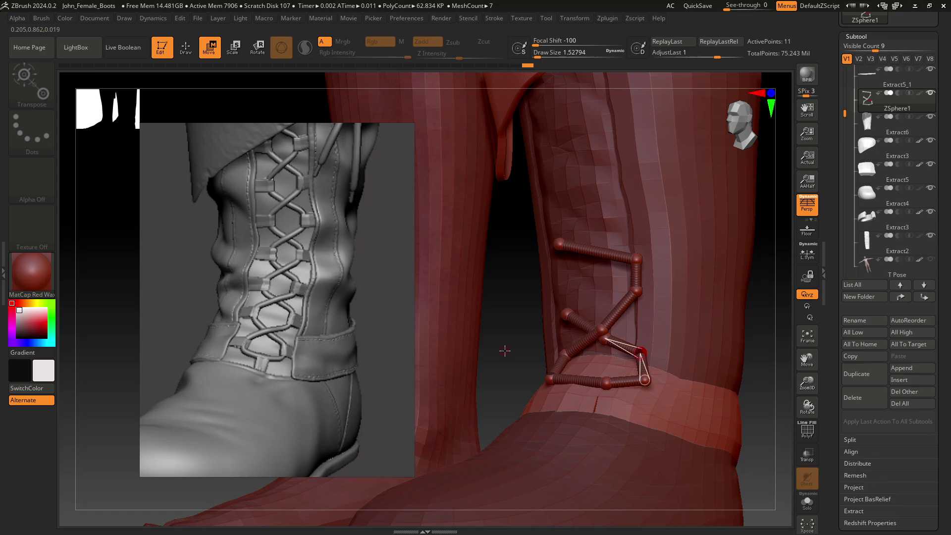
left_click_drag(505, 347, 502, 395)
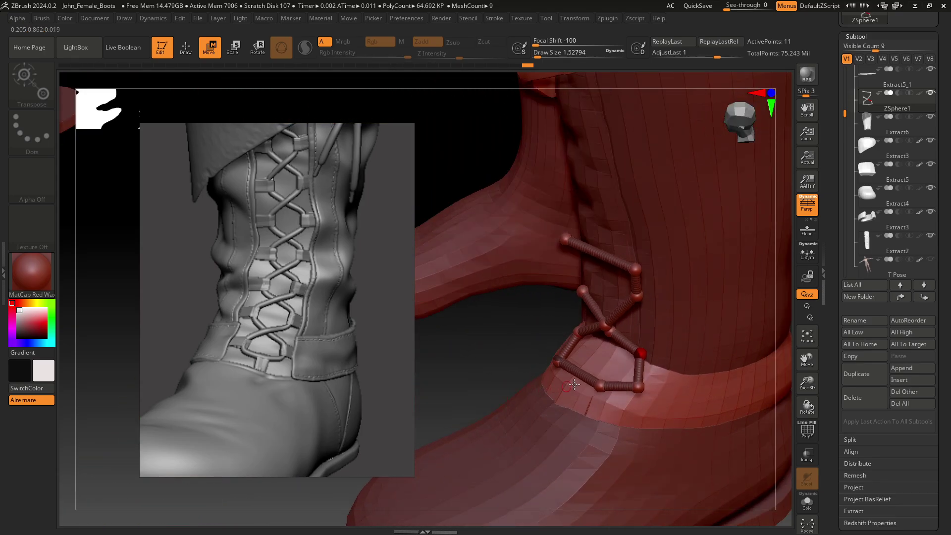
mouse_move(497, 360)
left_mouse_down()
mouse_move(513, 333)
mouse_move(648, 369)
left_mouse_up()
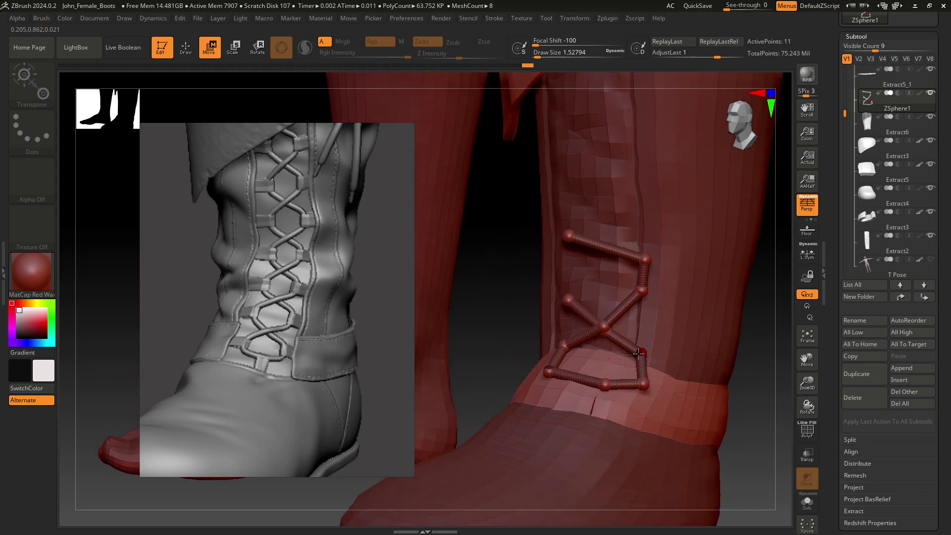
mouse_move(752, 449)
left_mouse_down()
mouse_move(766, 443)
mouse_move(622, 348)
left_mouse_up()
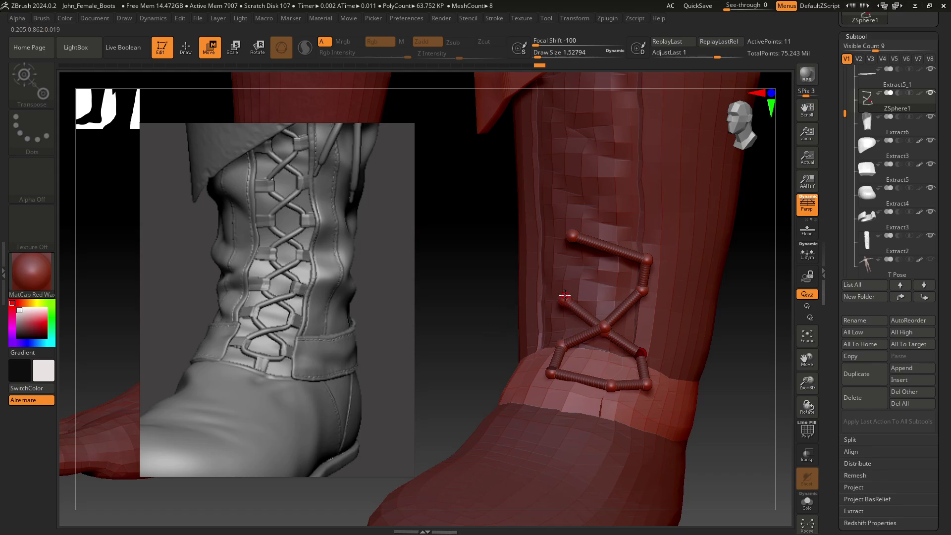
mouse_move(564, 296)
left_mouse_down()
mouse_move(558, 310)
mouse_move(565, 298)
left_mouse_up()
Add a ZSphere at the chain end, pull it up the shaft and lower the upper-right joint.
key("q")
left_click(564, 298)
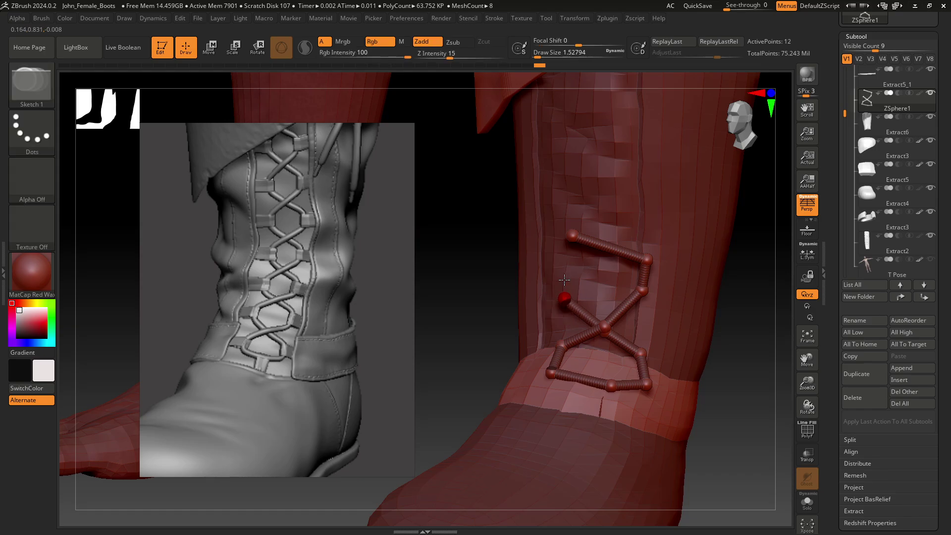
key("w")
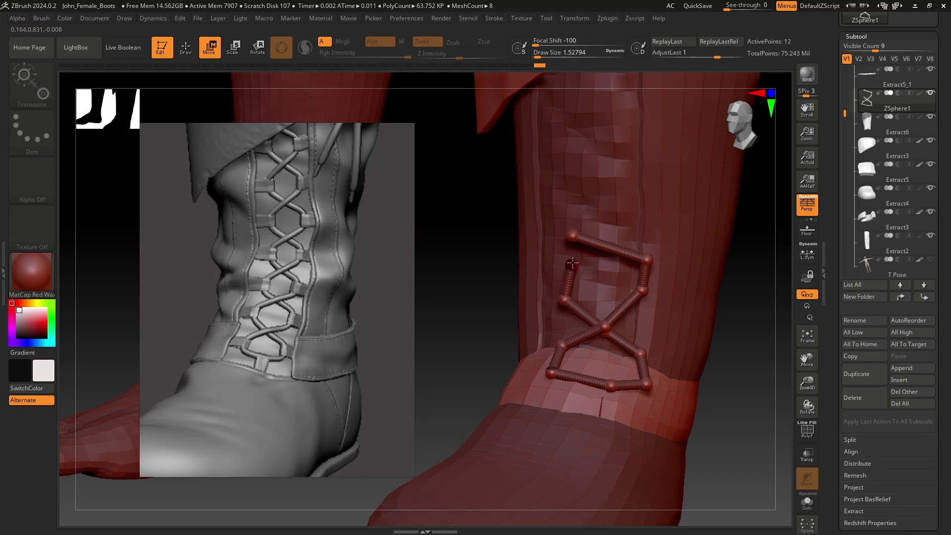
left_click_drag(564, 298, 567, 272)
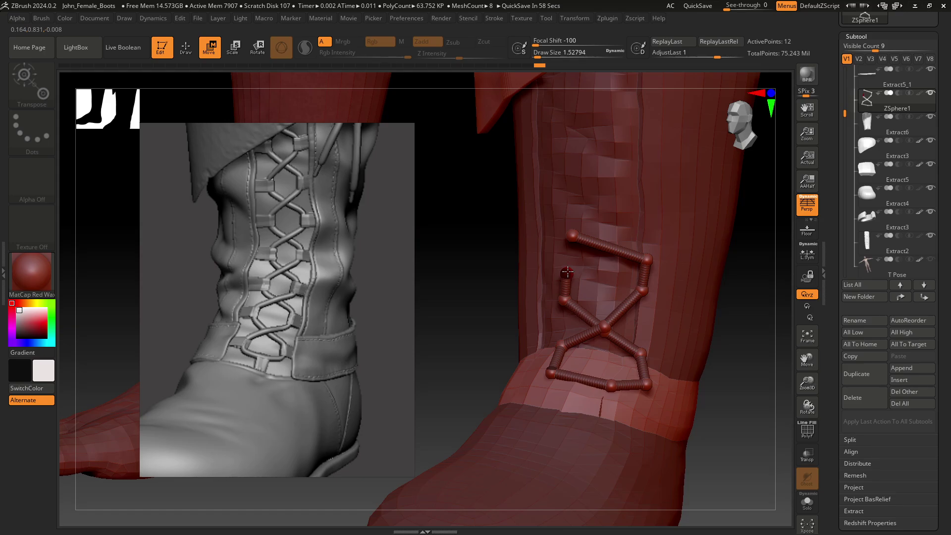
left_click(567, 271)
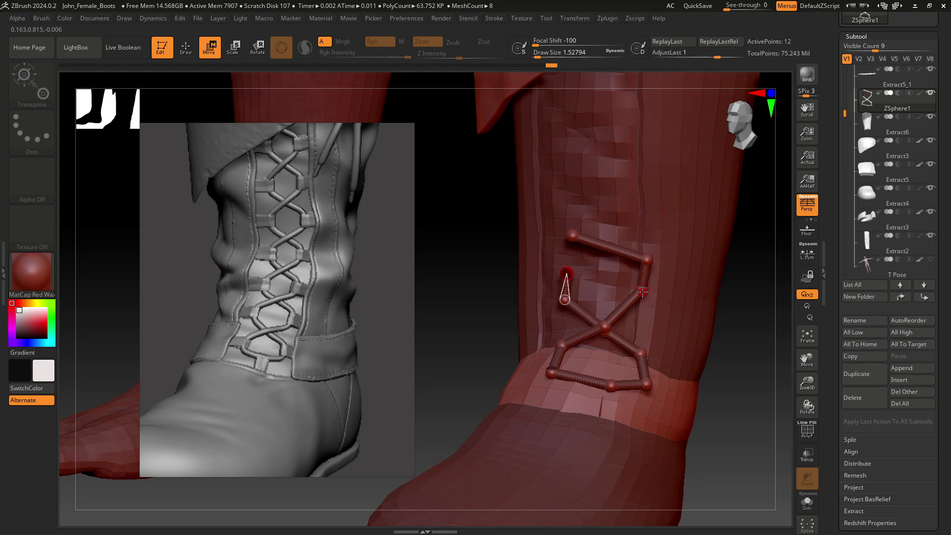
left_click_drag(643, 293, 642, 303)
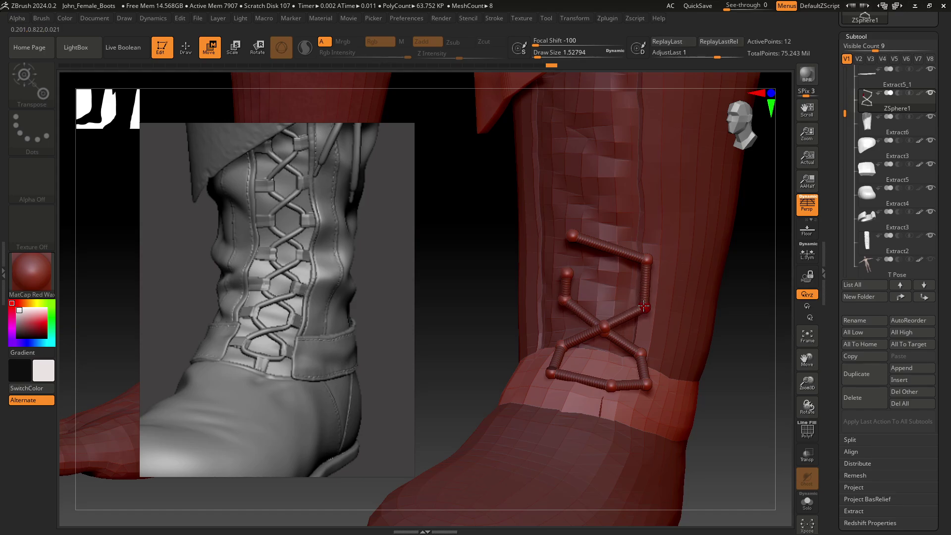
left_click_drag(646, 259, 642, 273)
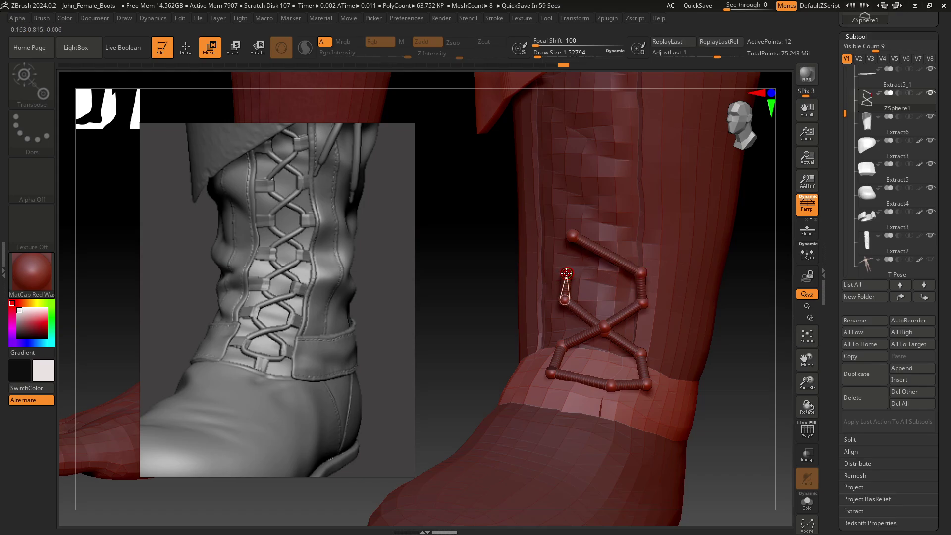
Replace the upper-left end sphere and pull a new strand up-right across the shaft.
key("ctrl")
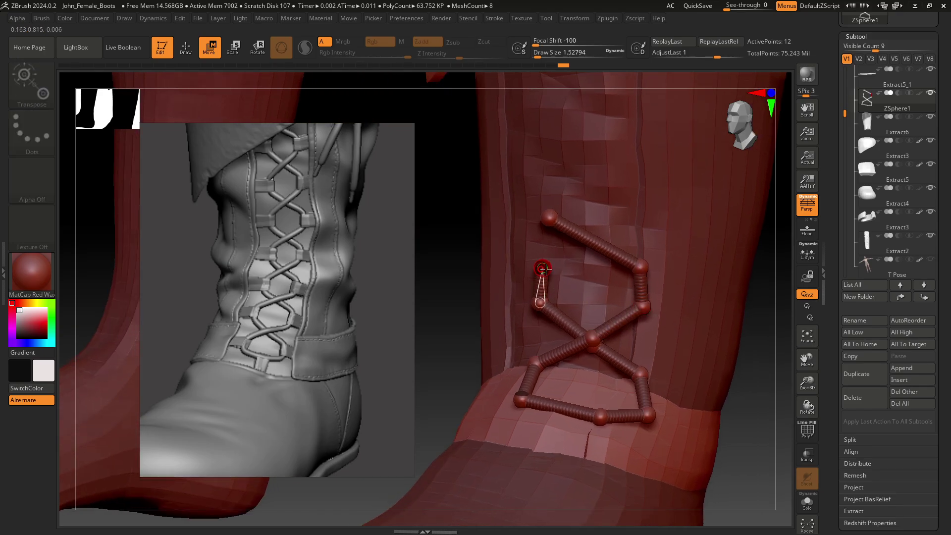
left_click(543, 269, "alt")
key("q")
left_click_drag(543, 268, 543, 266)
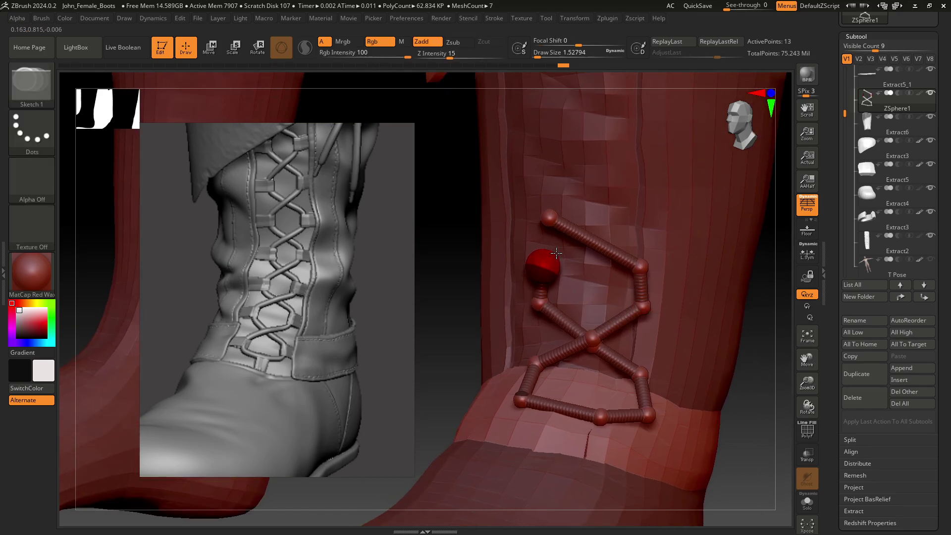
key("w")
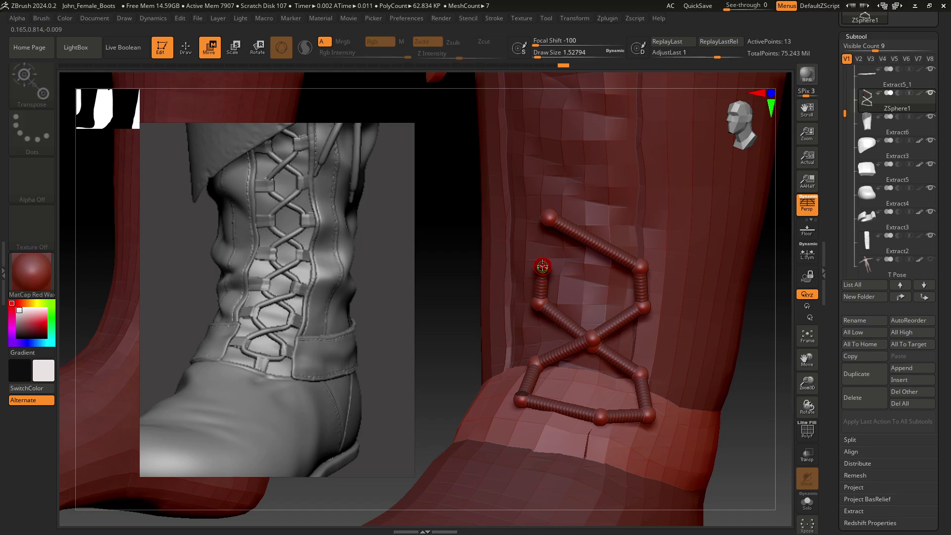
mouse_move(543, 267)
left_mouse_down()
mouse_move(628, 243)
mouse_move(634, 217)
left_mouse_up()
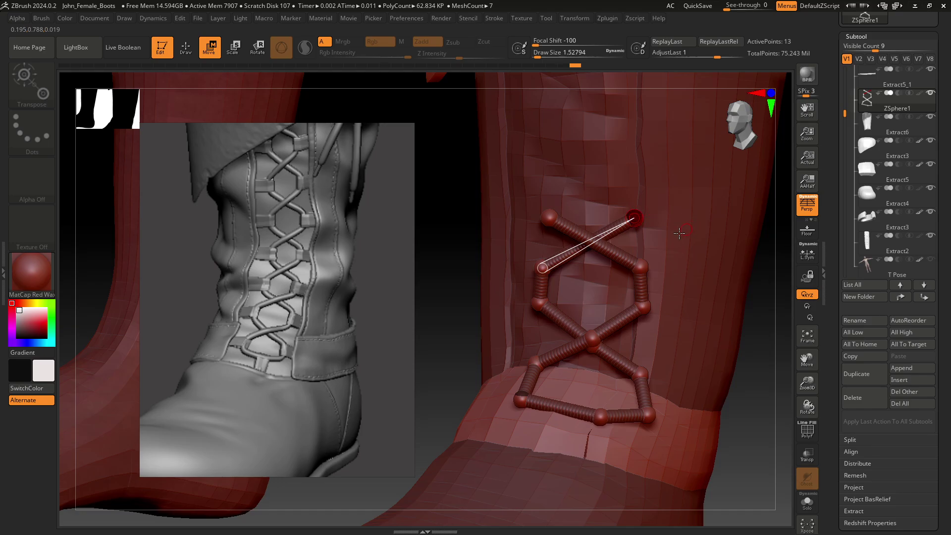
left_click_drag(474, 207, 494, 264)
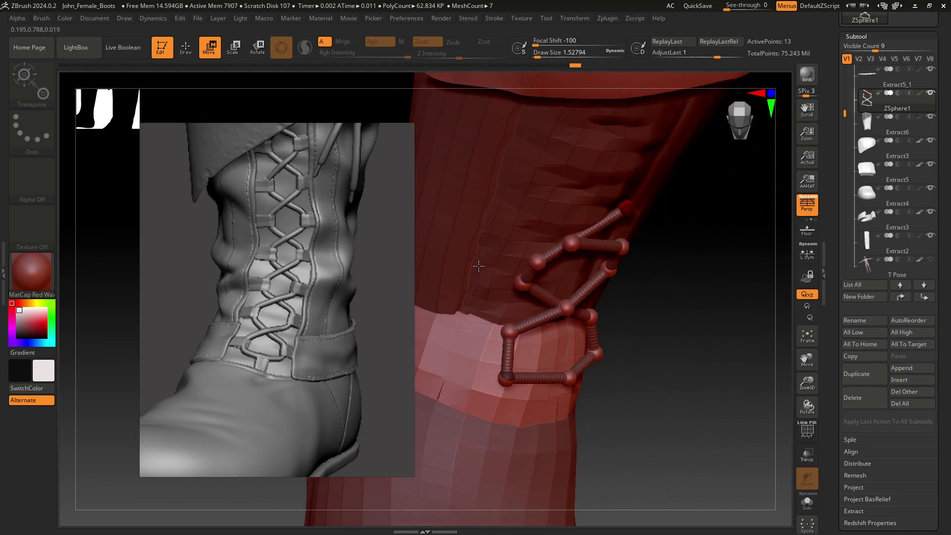
left_click_drag(588, 233, 547, 216)
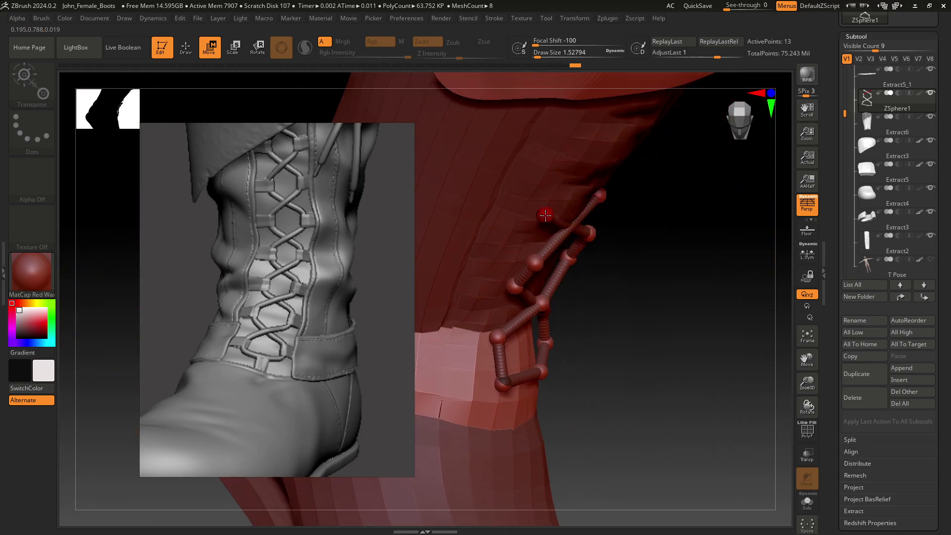
left_click_drag(669, 223, 610, 233)
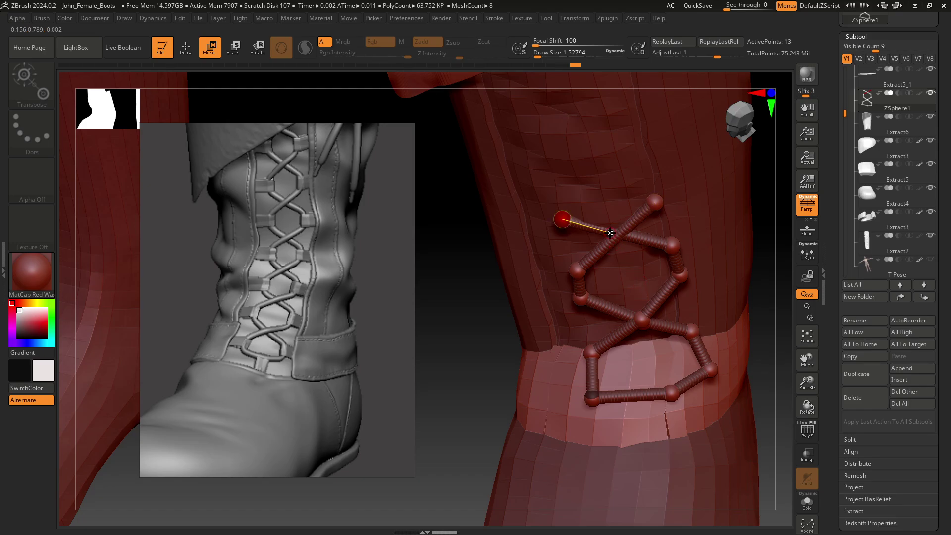
Add another end ZSphere and drag its link across to form the second X crossing.
key("q")
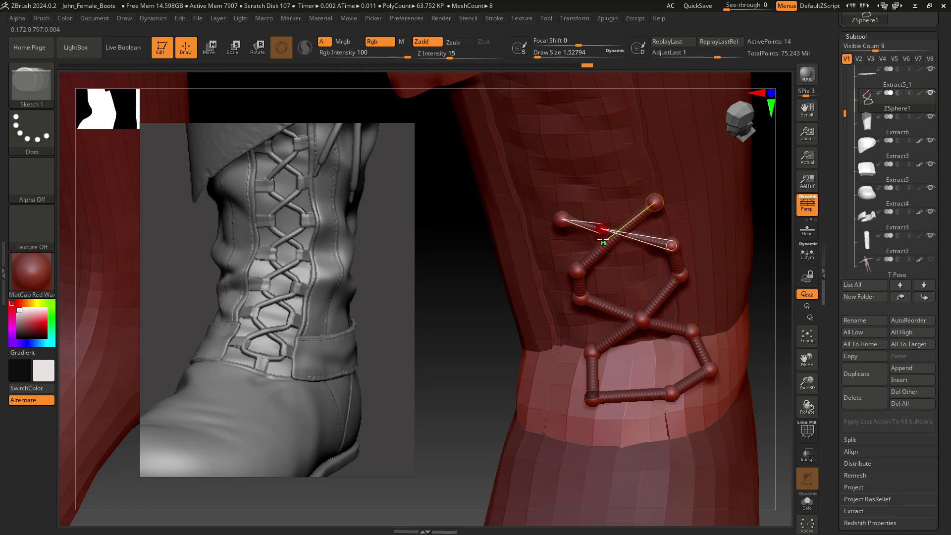
left_click_drag(601, 230, 609, 239)
left_click(609, 239, "alt")
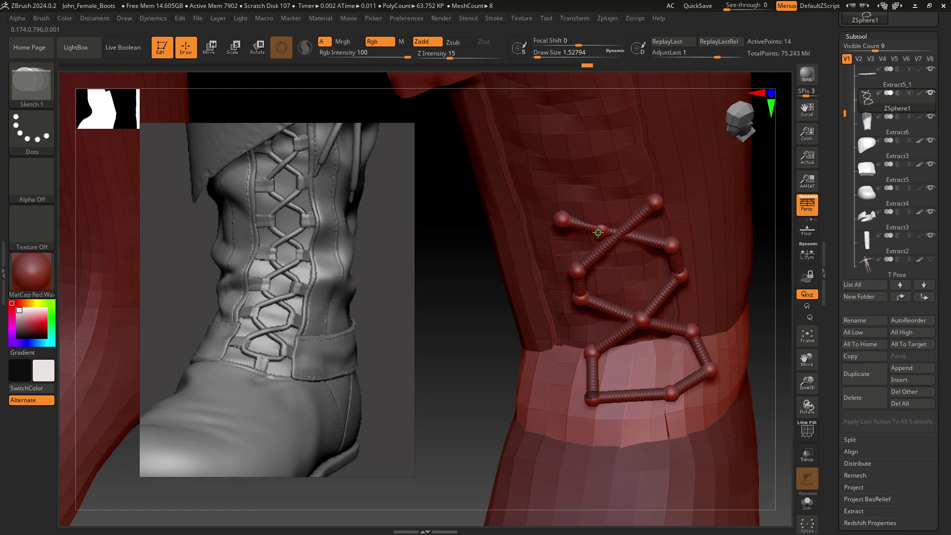
key("w")
left_click_drag(601, 232, 626, 238)
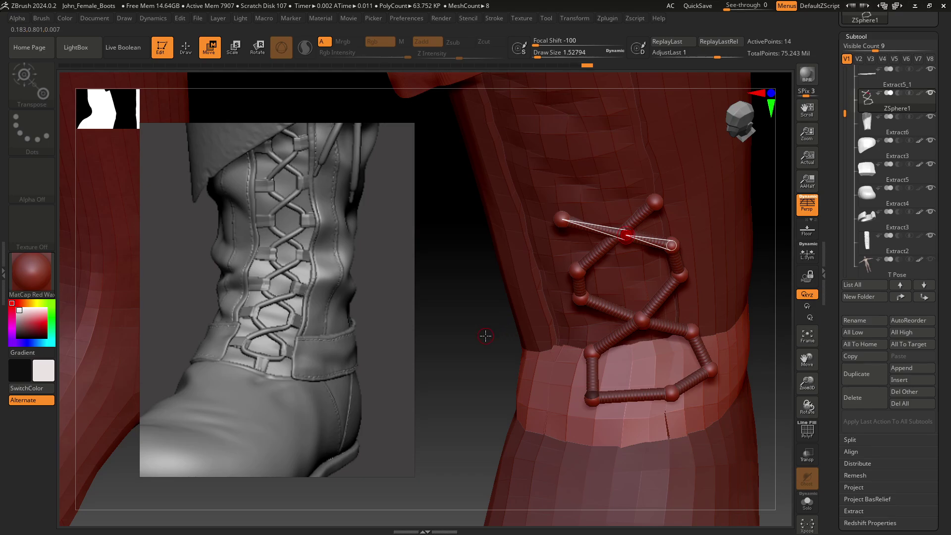
mouse_move(486, 336)
left_mouse_down()
mouse_move(620, 268)
mouse_move(614, 238)
left_mouse_up()
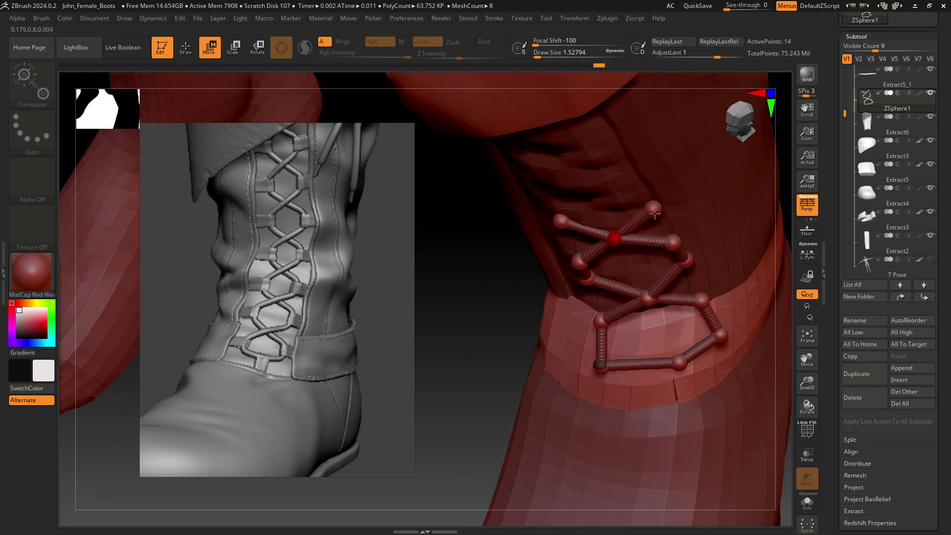
left_click_drag(655, 212, 635, 223)
Add a ZSphere off the chain end and pull it down-left to shape the crossing.
key("q")
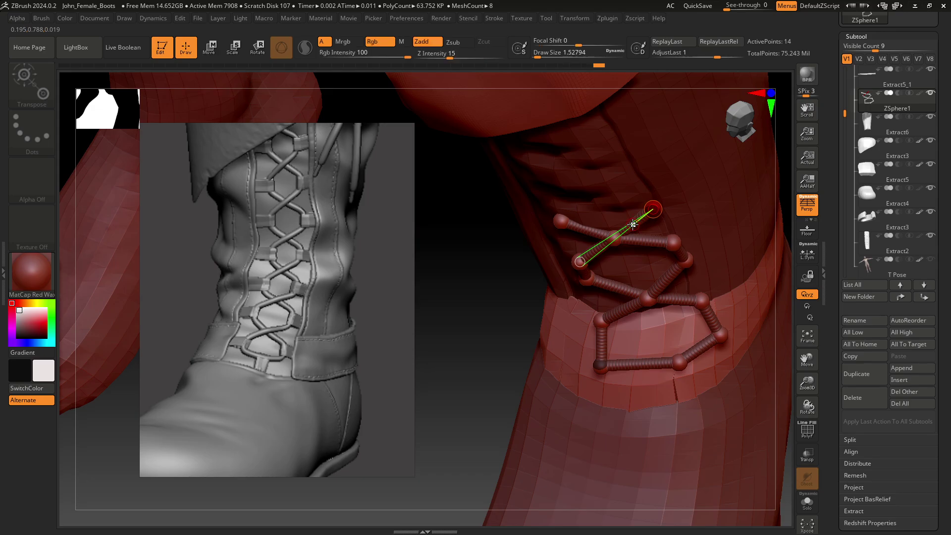
left_click(632, 225)
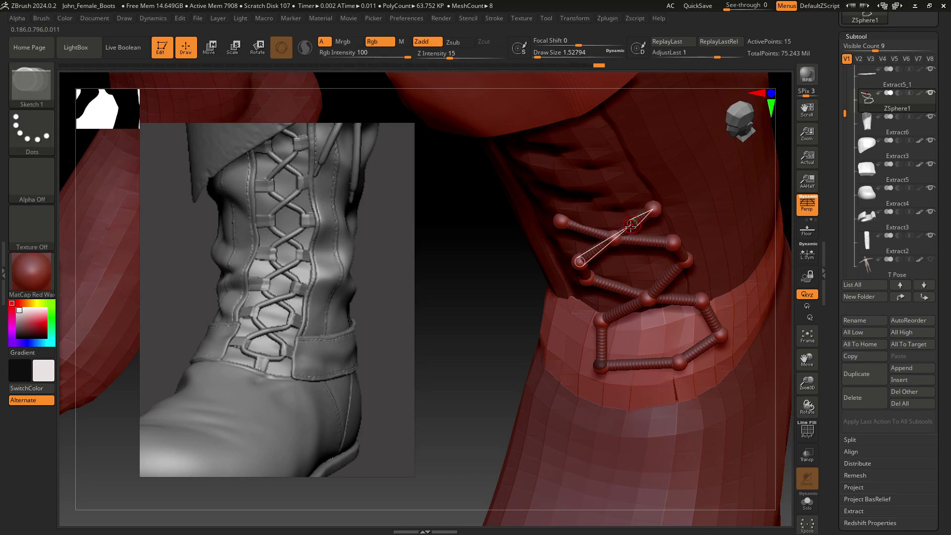
left_click(630, 225)
key("w")
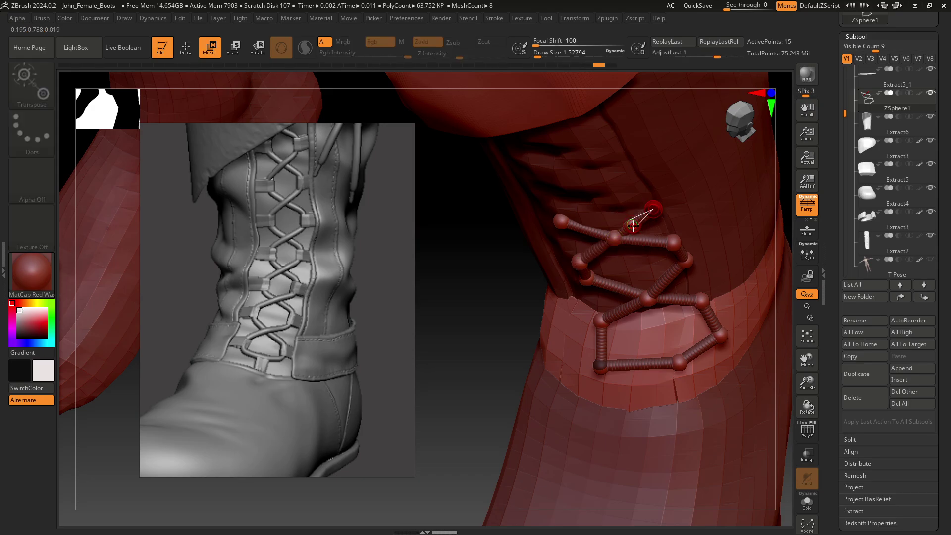
left_click_drag(633, 225, 612, 246)
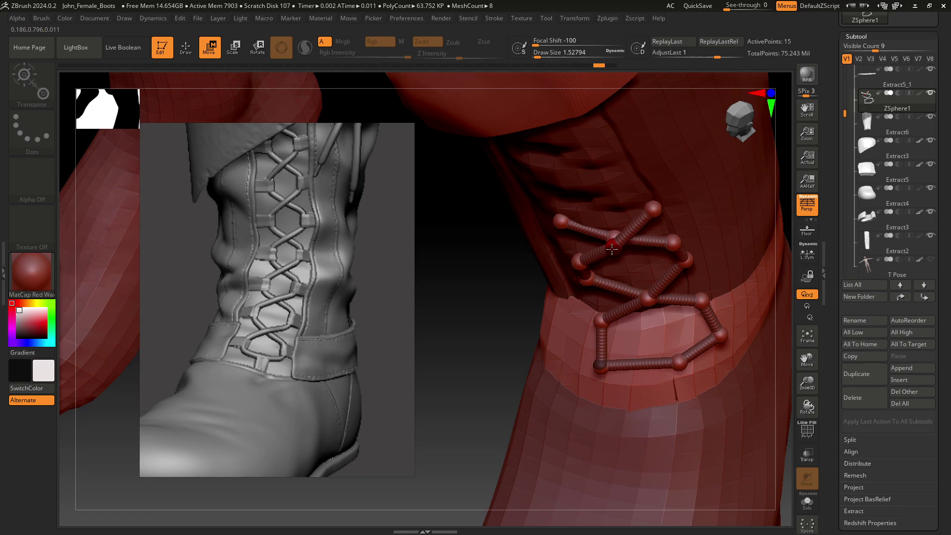
left_click_drag(522, 350, 519, 287)
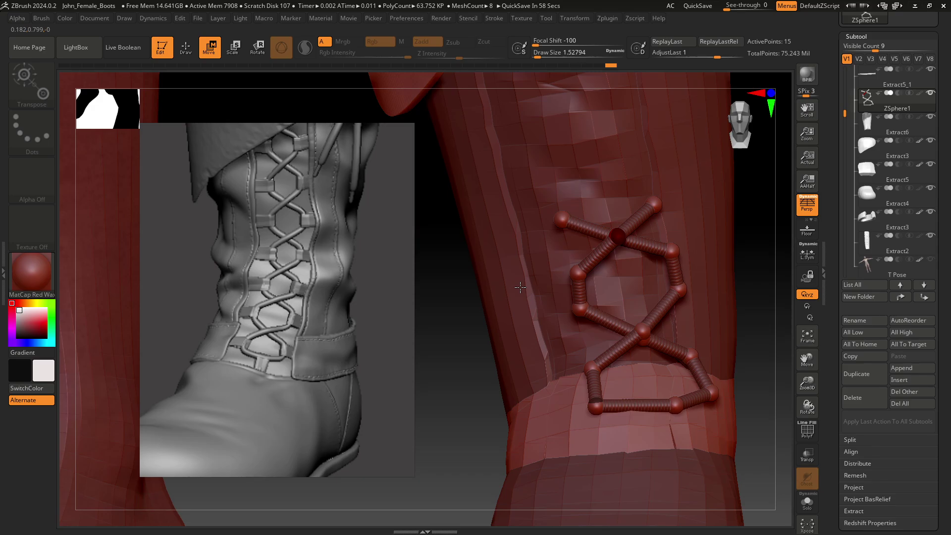
left_click_drag(520, 287, 614, 241)
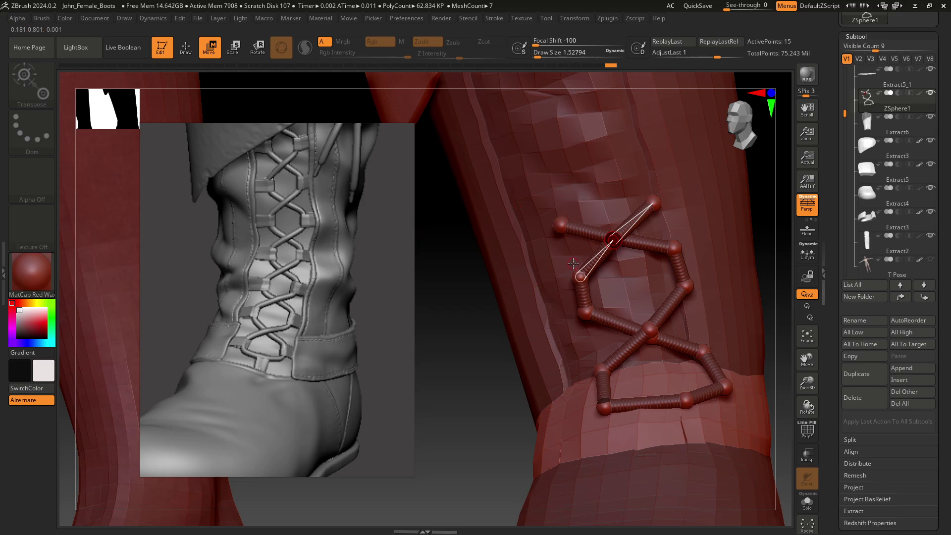
left_click_drag(463, 358, 668, 212)
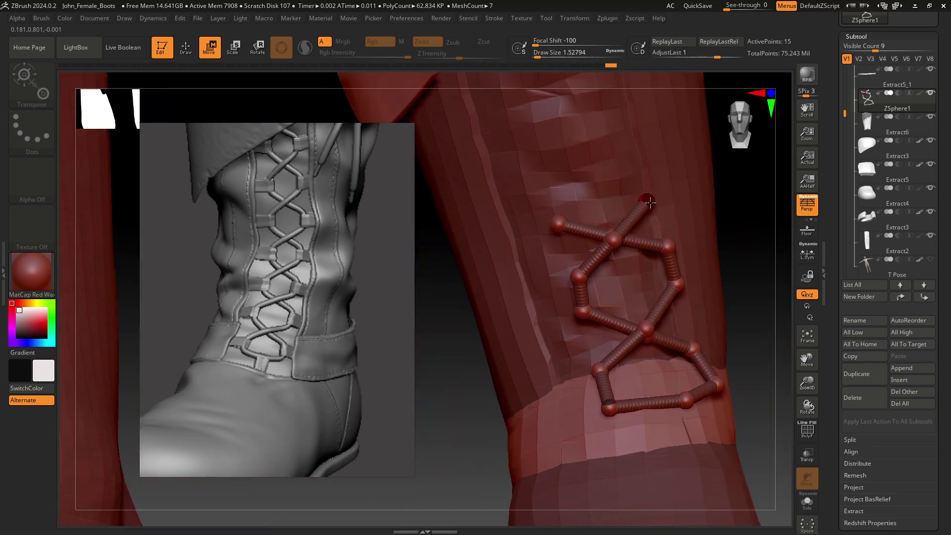
Nudge the top end sphere of the lacing up into place.
left_click_drag(646, 200, 650, 198)
mouse_move(446, 338)
left_mouse_down()
mouse_move(433, 329)
mouse_move(441, 399)
mouse_move(449, 389)
mouse_move(443, 359)
mouse_move(475, 350)
mouse_move(490, 405)
left_mouse_up()
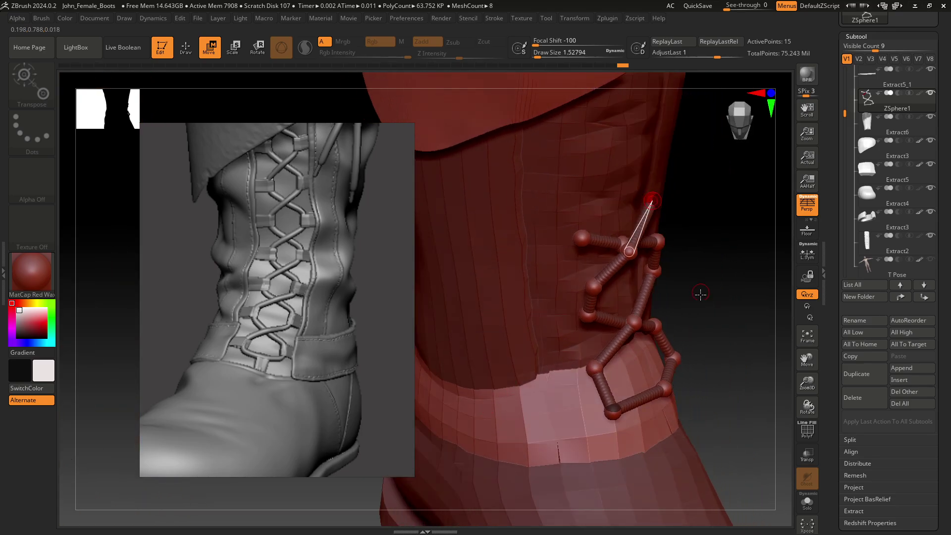
left_click_drag(726, 360, 690, 315)
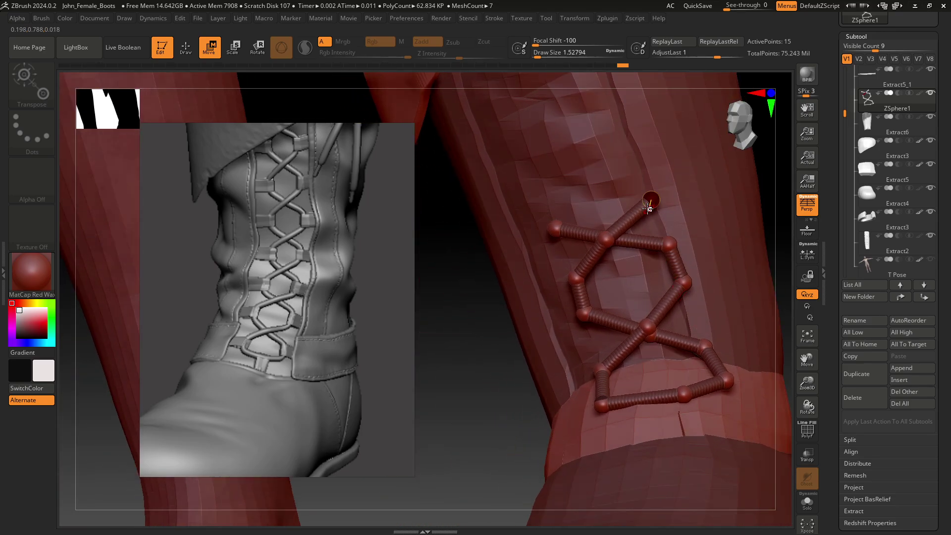
left_click_drag(656, 200, 650, 197)
left_click_drag(480, 356, 509, 351)
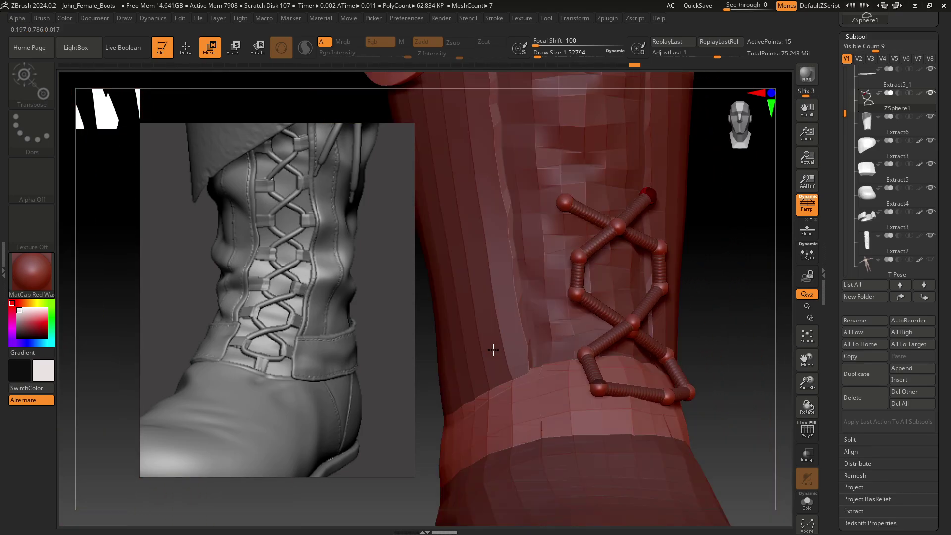
mouse_move(713, 323)
left_mouse_down()
mouse_move(660, 352)
mouse_move(659, 363)
left_mouse_up()
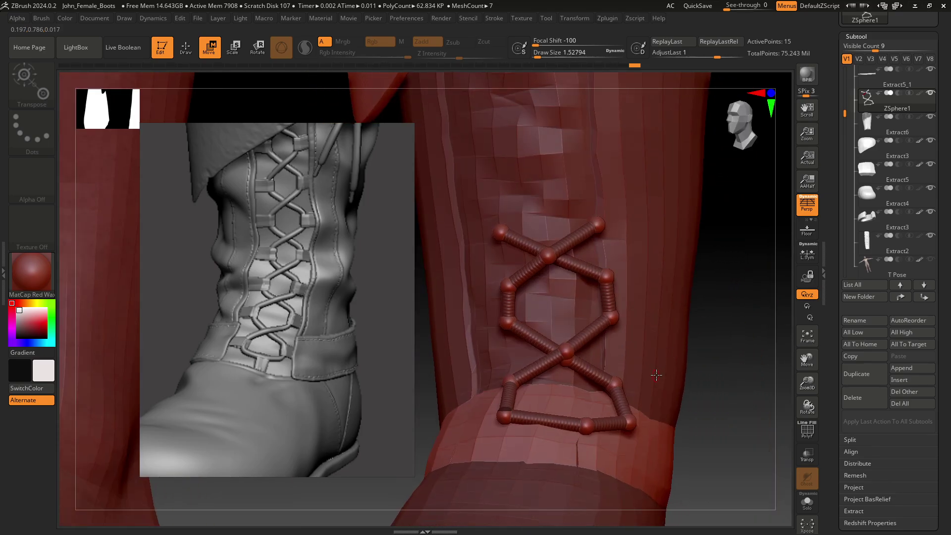
Pull the end sphere upward to extend the lace toward the top.
key("q")
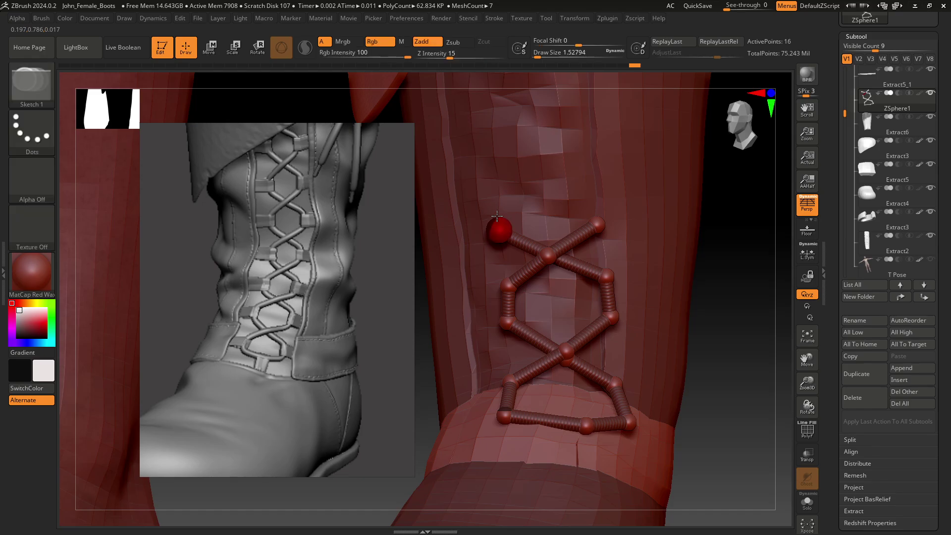
key("w")
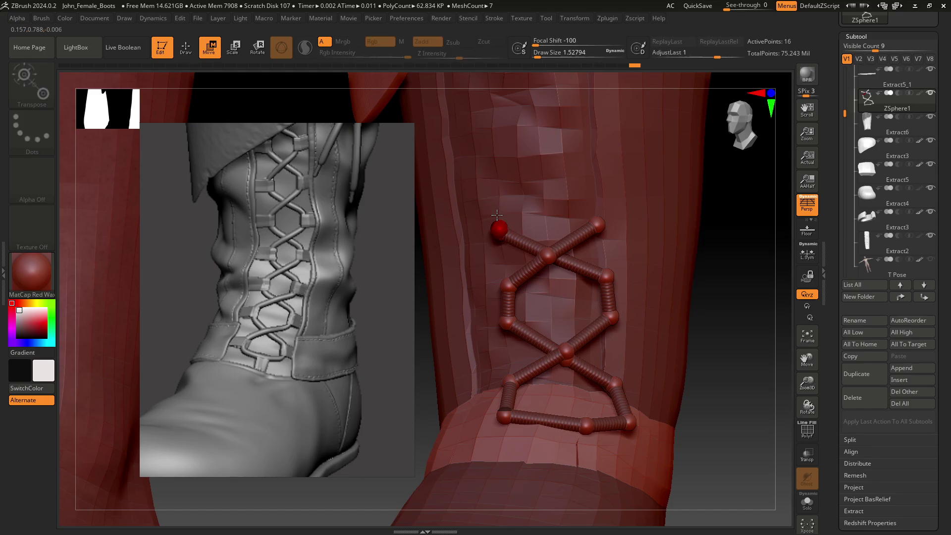
mouse_move(498, 230)
left_mouse_down()
mouse_move(494, 187)
mouse_move(502, 212)
mouse_move(499, 202)
left_mouse_up()
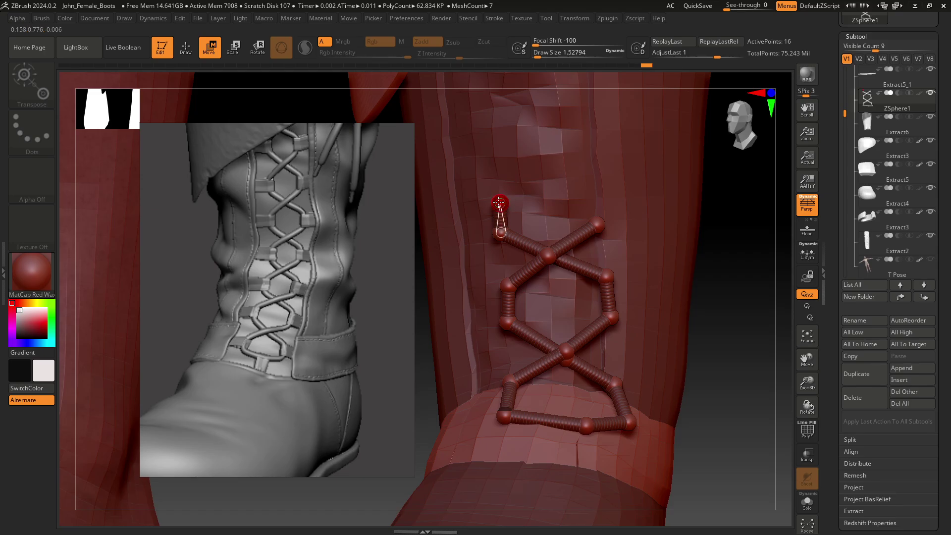
left_click_drag(501, 203, 498, 199)
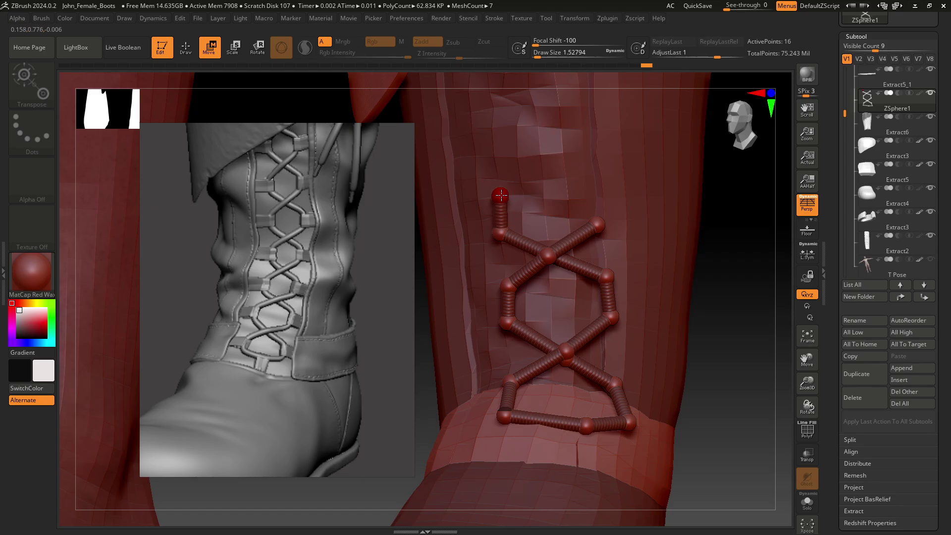
left_click_drag(701, 400, 694, 401)
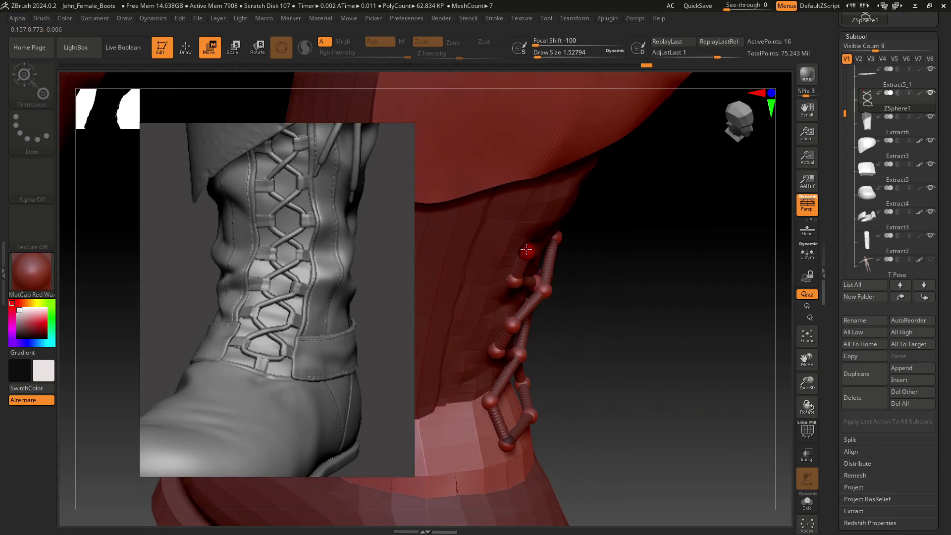
left_click_drag(651, 318, 538, 251)
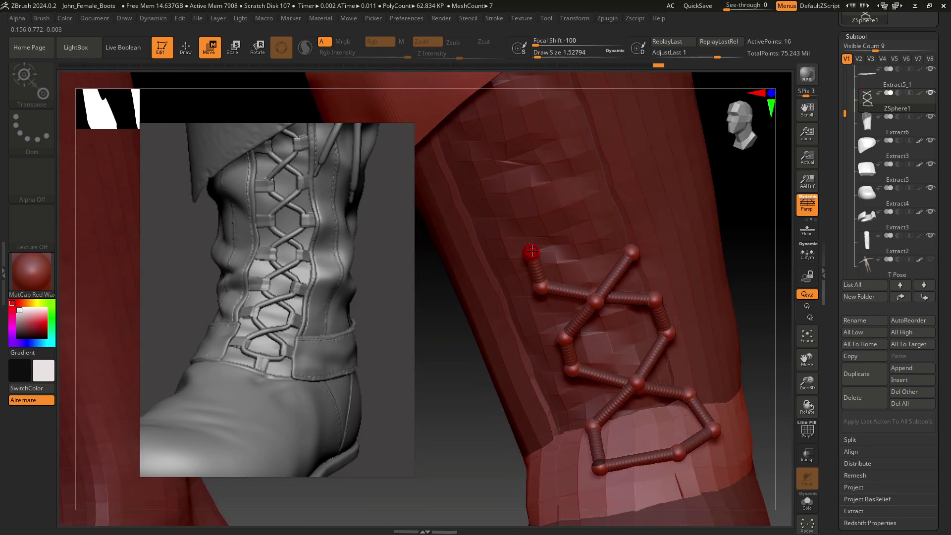
Undo the oversized new ZSphere and the over-stretched chain end.
key("q")
key("ctrl+z")
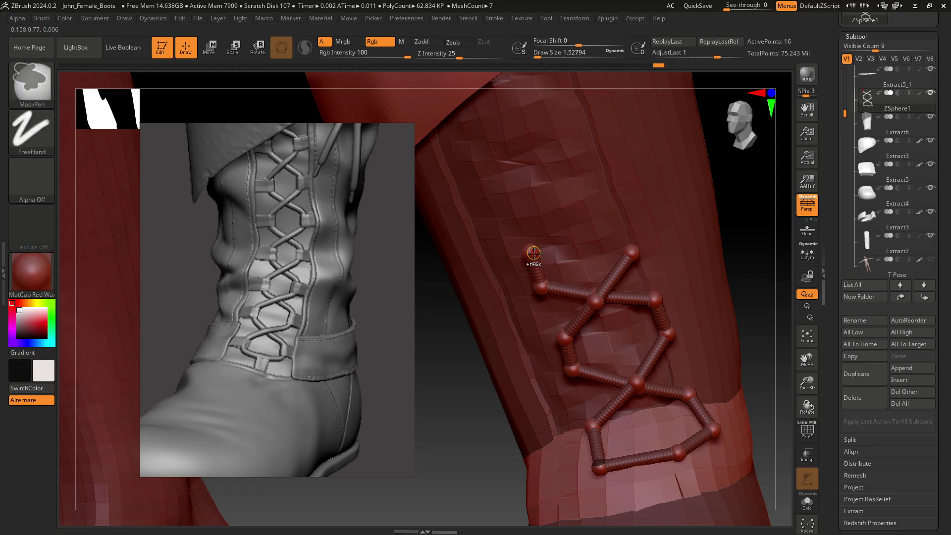
left_click_drag(530, 253, 550, 232)
key("ctrl+z")
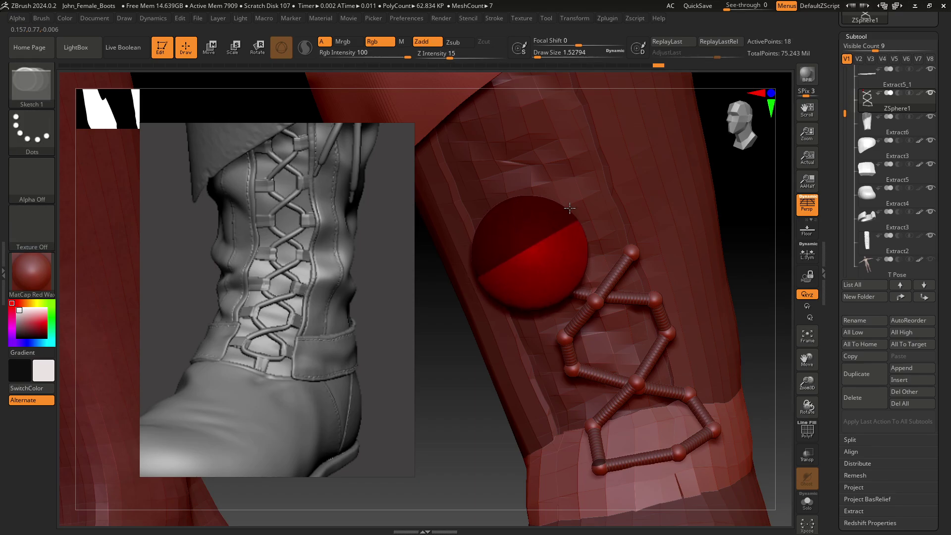
key("ctrl+z")
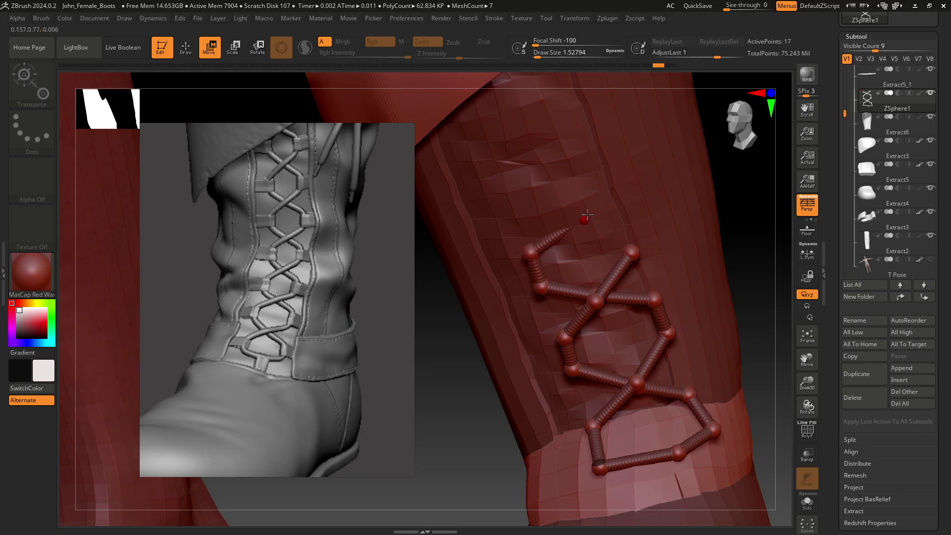
left_click_drag(530, 253, 606, 206)
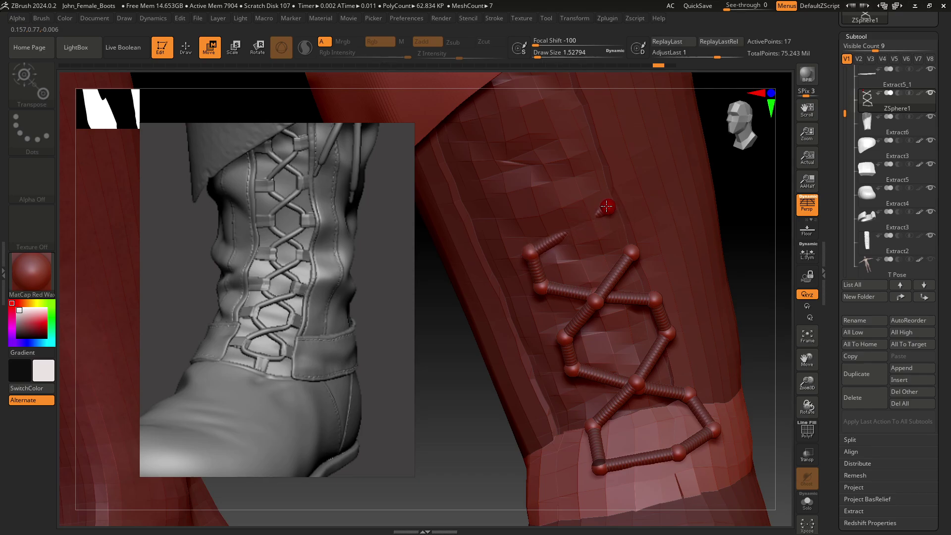
key("ctrl+z")
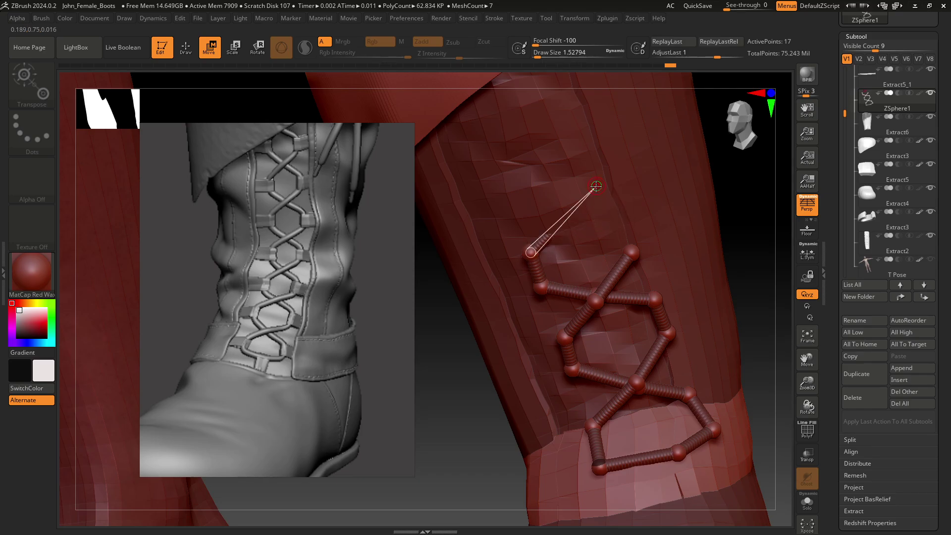
right_click_drag(637, 218, 567, 218, "alt")
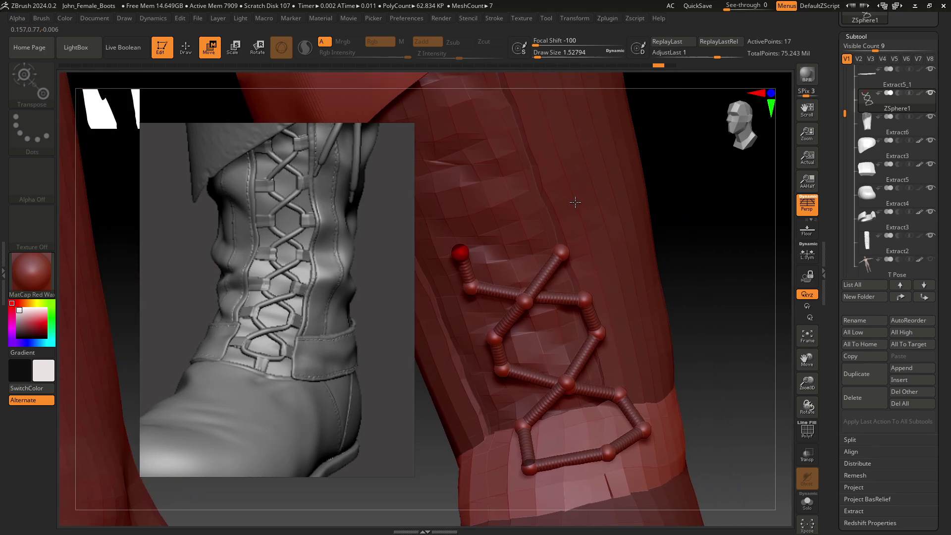
Stretch a new top link up-right and insert a ZSphere on it.
left_click_drag(459, 253, 602, 256)
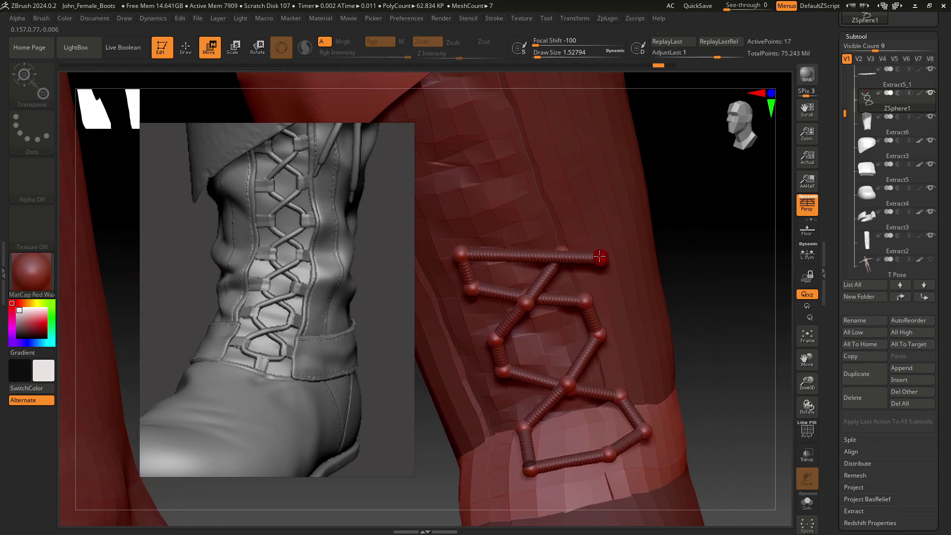
right_click_drag(700, 265, 593, 282)
left_click_drag(593, 282, 530, 255)
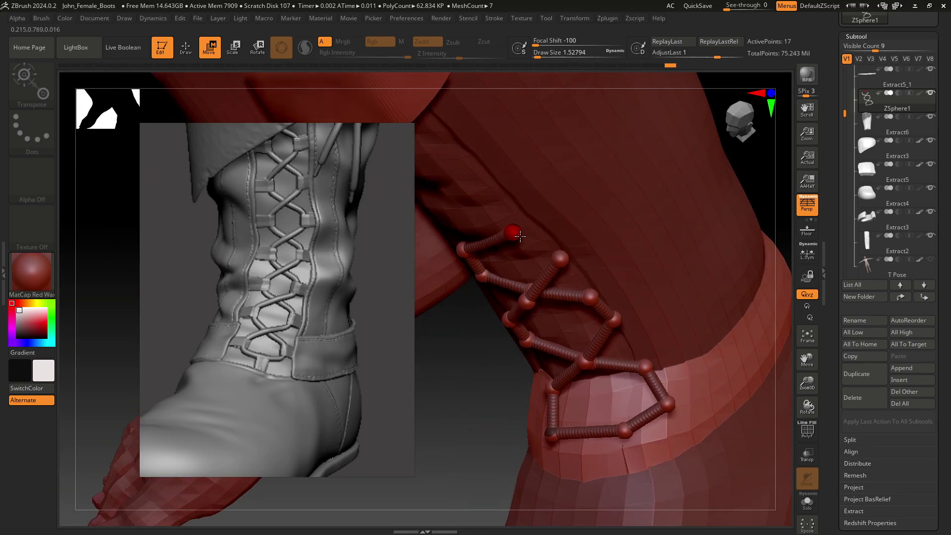
right_click_drag(752, 229, 750, 159)
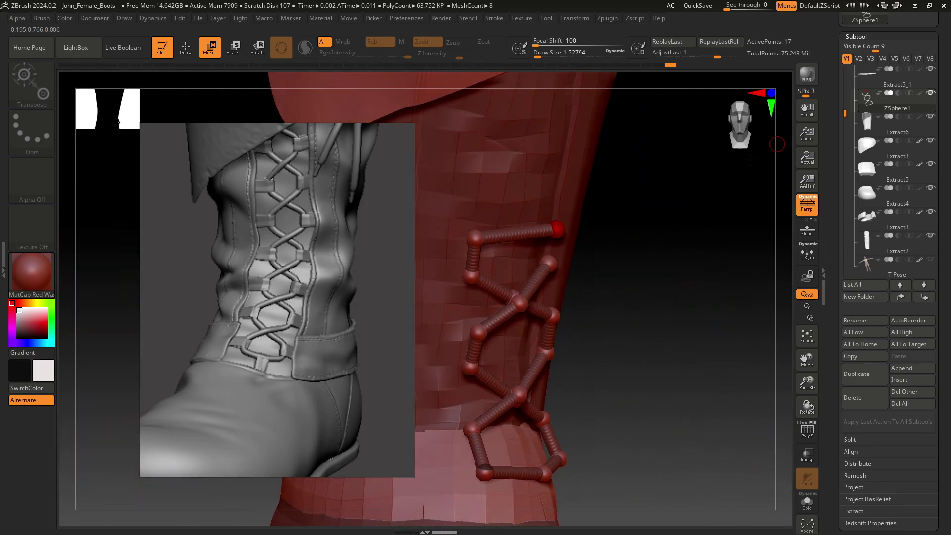
left_click_drag(559, 230, 556, 203)
mouse_move(564, 208)
right_mouse_down()
mouse_move(691, 263)
mouse_move(659, 255)
right_mouse_up()
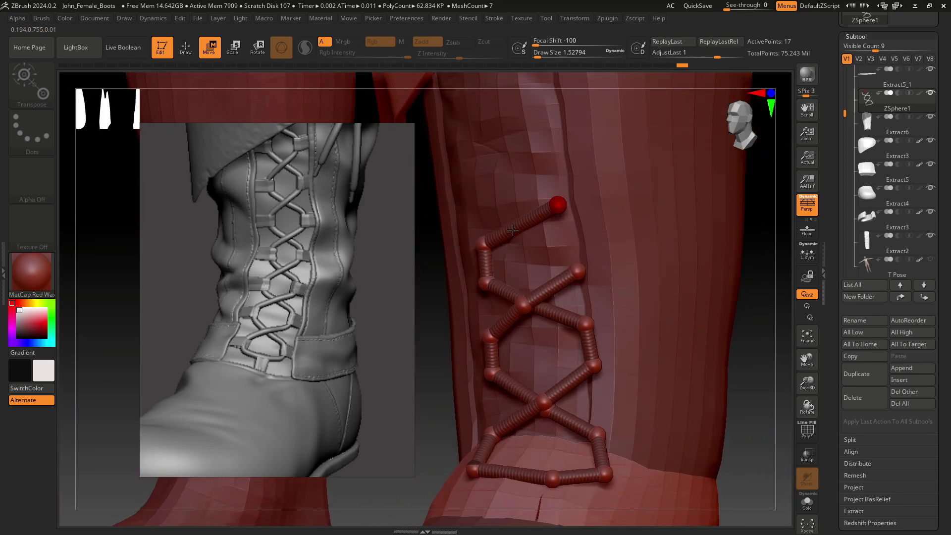
key("q")
left_click(517, 228)
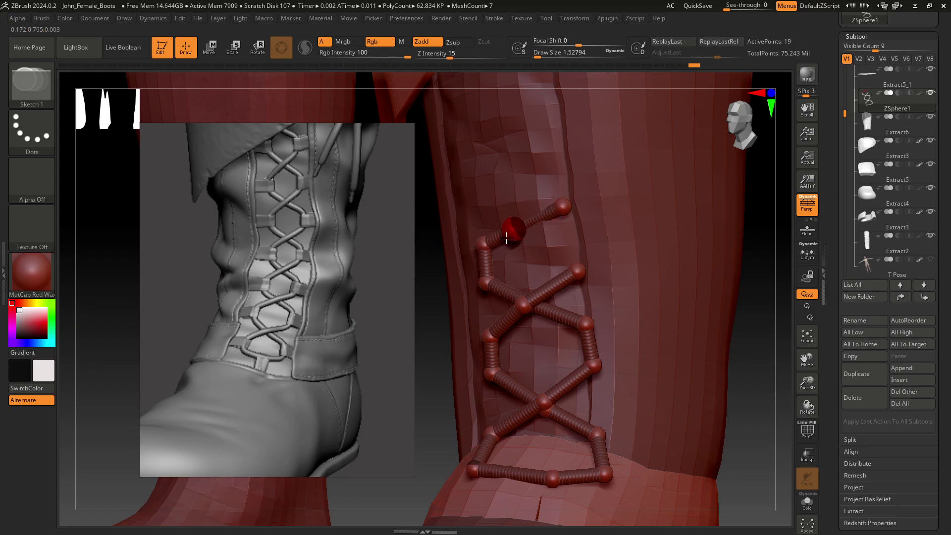
Pull the inserted top lacing sphere up and left to bend the next crossing.
key("w")
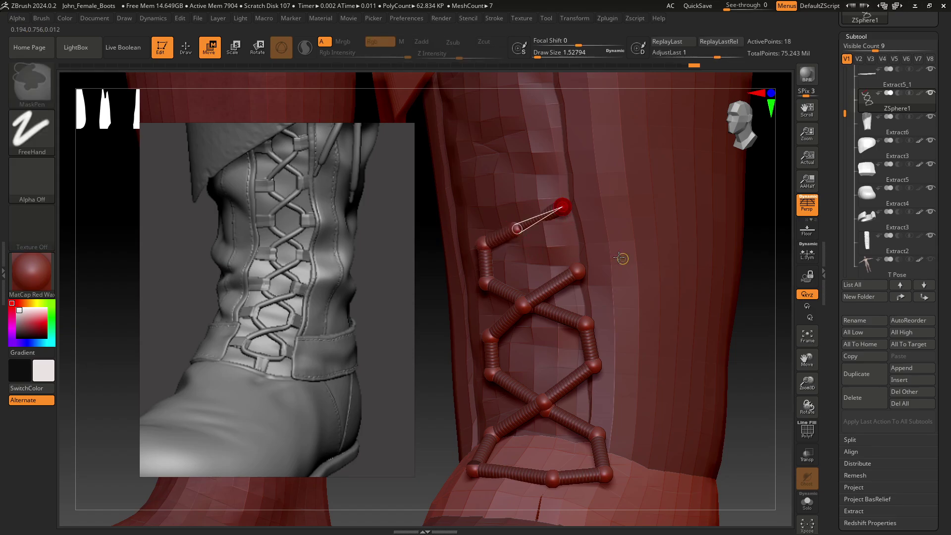
mouse_move(621, 259)
left_mouse_down()
mouse_move(707, 282)
mouse_move(680, 301)
mouse_move(680, 342)
left_mouse_up()
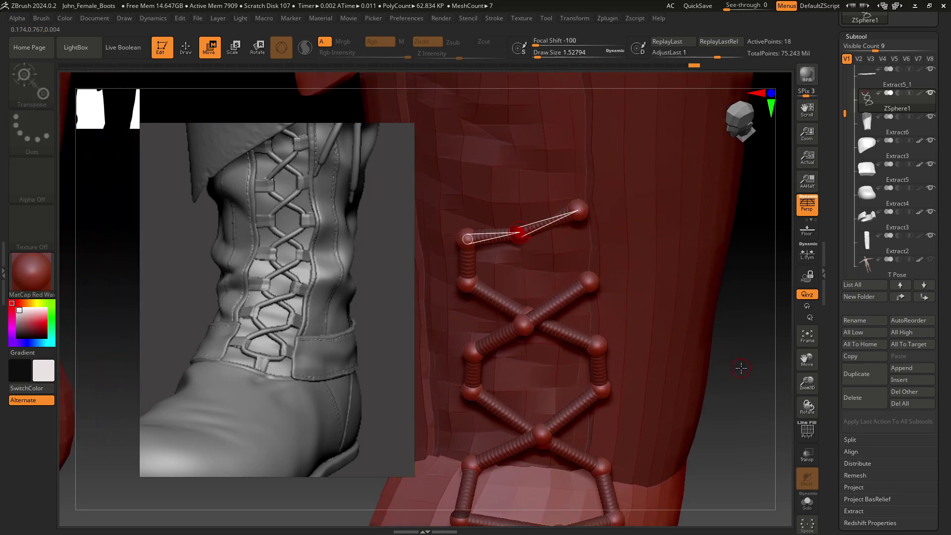
mouse_move(741, 367)
left_mouse_down()
mouse_move(708, 355)
mouse_move(721, 344)
left_mouse_up()
mouse_move(701, 310)
left_mouse_down()
mouse_move(661, 315)
mouse_move(648, 302)
left_mouse_up()
mouse_move(515, 218)
left_mouse_down()
mouse_move(505, 205)
mouse_move(515, 247)
mouse_move(546, 255)
left_mouse_up()
key("q")
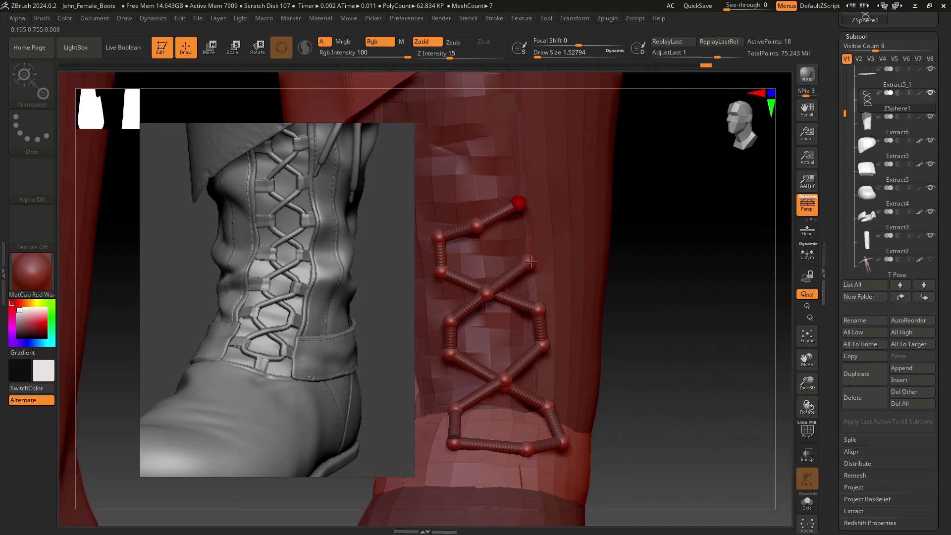
key("ctrl+z")
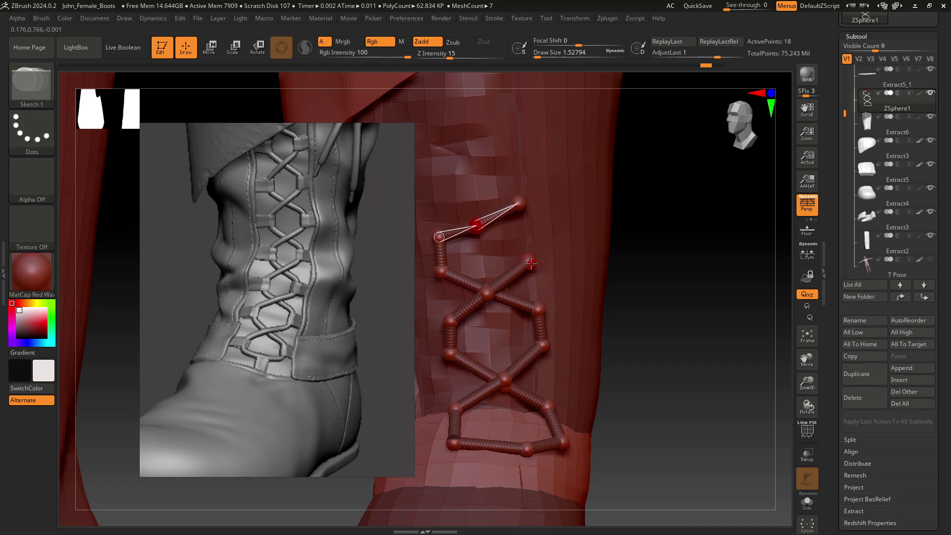
key("ctrl+shift+z")
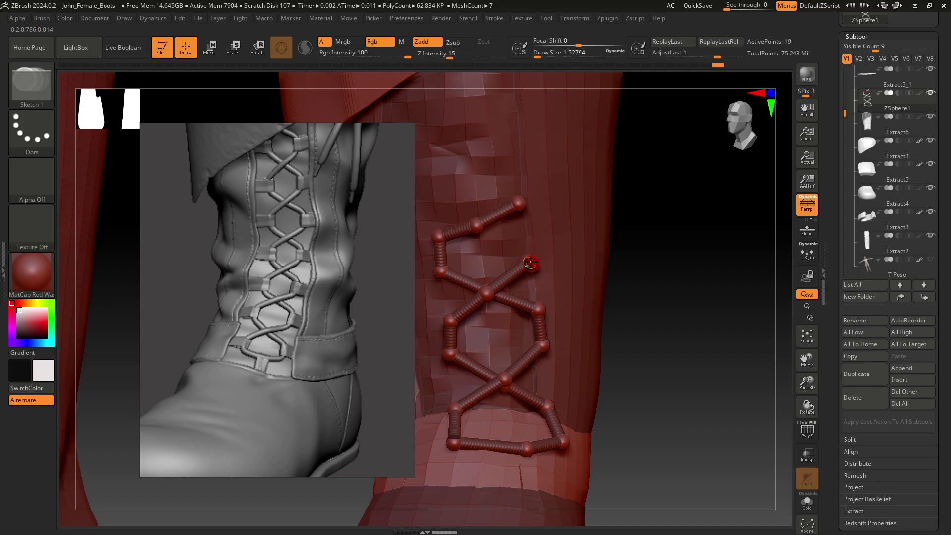
Drag out a new end ZSphere continuing the zigzag up the shaft.
key("w")
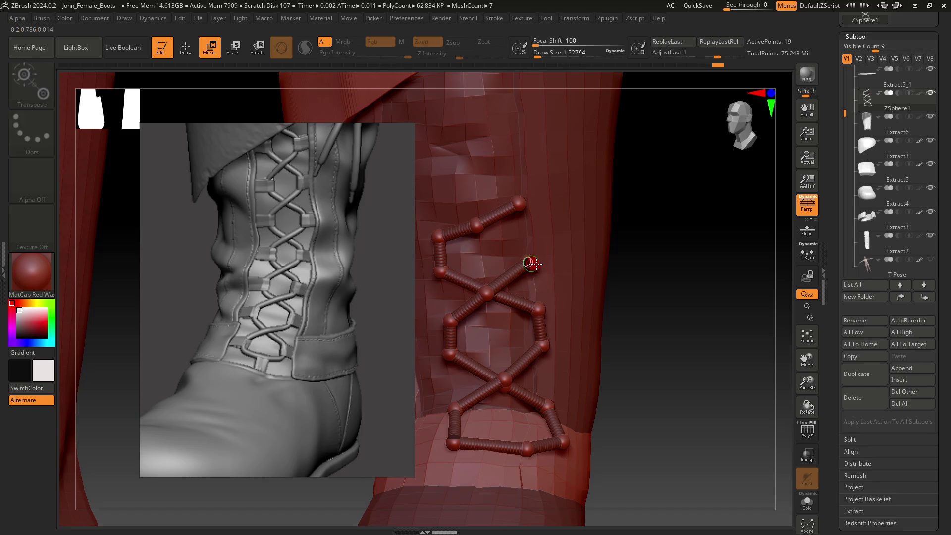
left_click_drag(529, 264, 536, 252)
key("ctrl+z")
key("ctrl+z")
left_click_drag(706, 331, 560, 297)
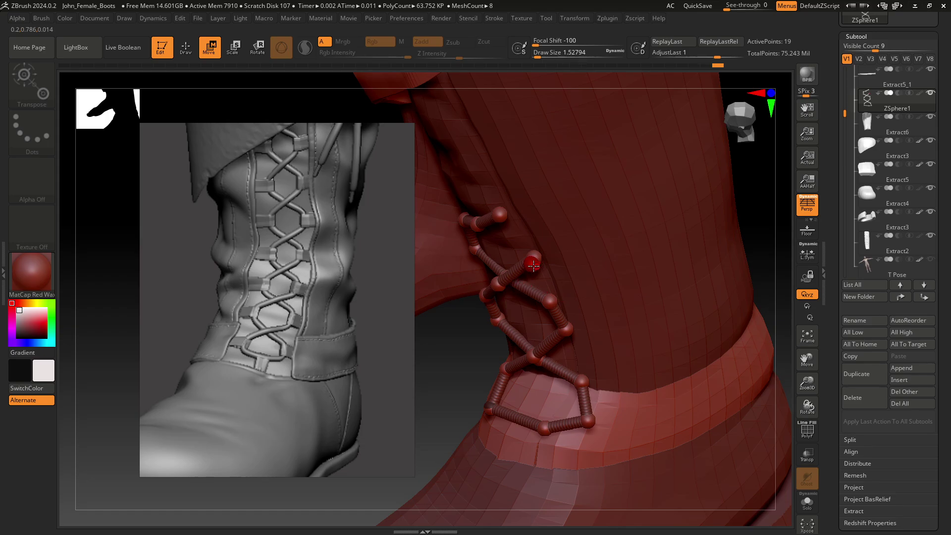
mouse_move(533, 266)
left_mouse_down()
mouse_move(539, 284)
mouse_move(518, 251)
left_mouse_up()
key("ctrl+z")
key("ctrl+z")
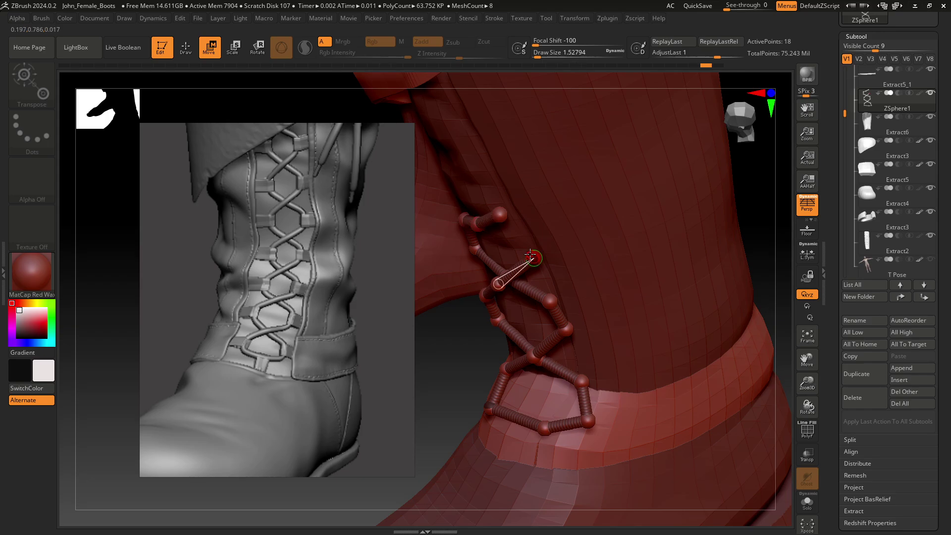
key("q")
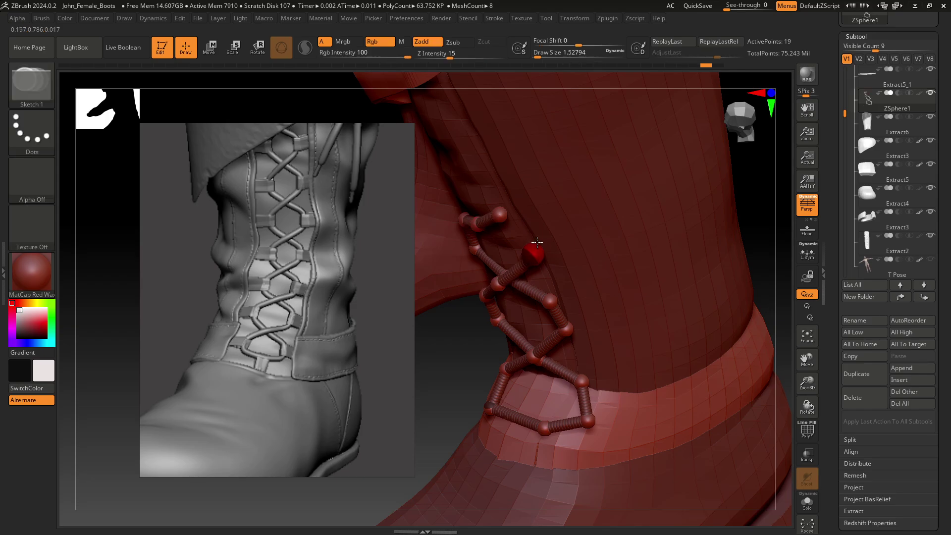
left_click_drag(537, 242, 531, 246)
key("w")
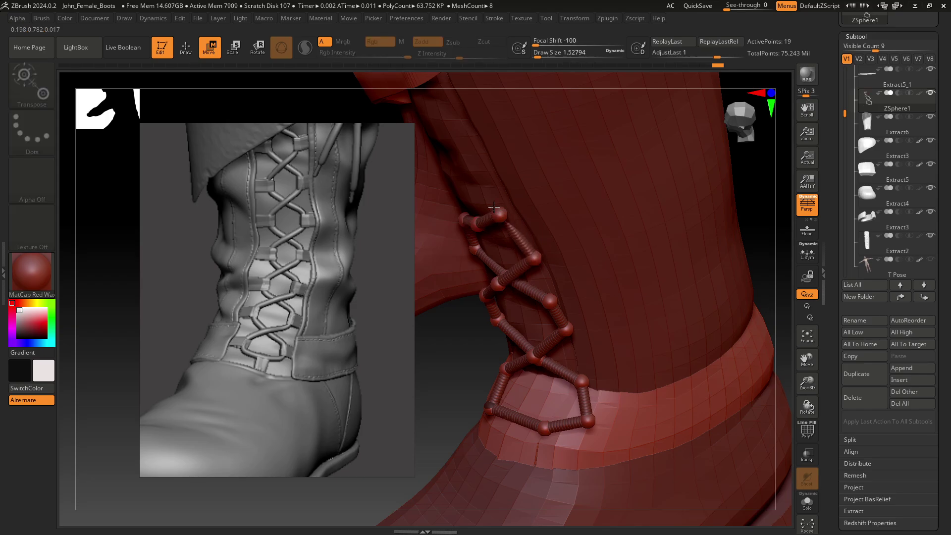
mouse_move(503, 232)
right_mouse_down()
mouse_move(522, 312)
mouse_move(632, 301)
mouse_move(670, 356)
mouse_move(711, 370)
mouse_move(703, 354)
right_mouse_up()
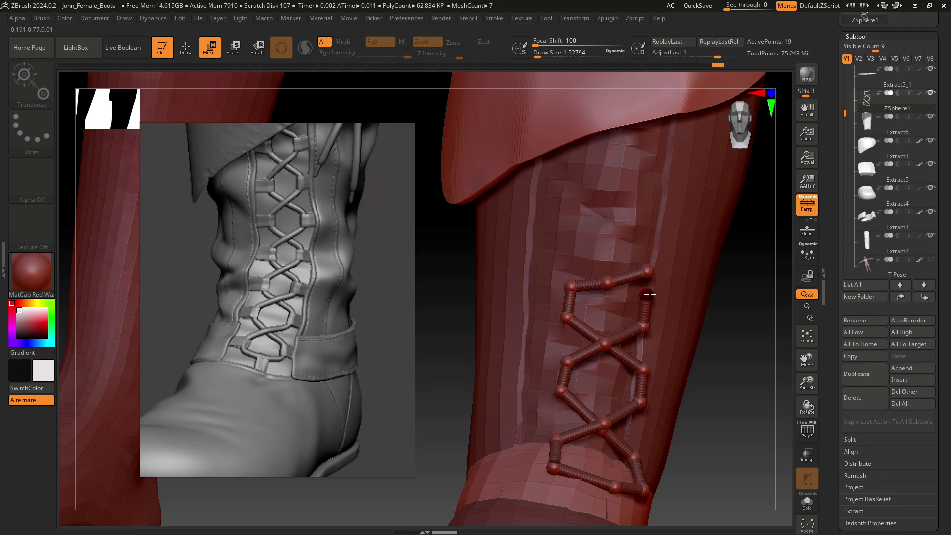
Replace the oversized end sphere with a small ZSphere at the lacing's top and orbit to check.
left_click_drag(649, 293, 648, 293)
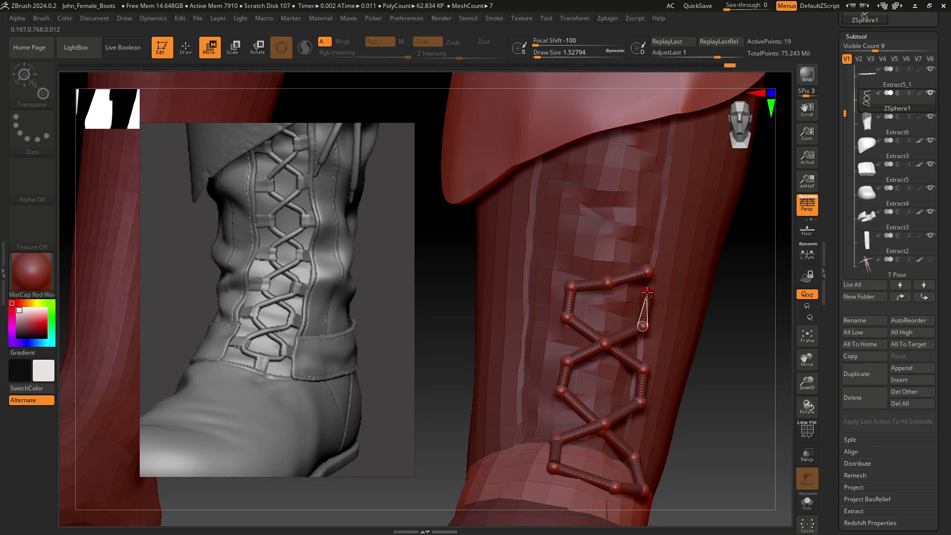
key("q")
key("ctrl+z")
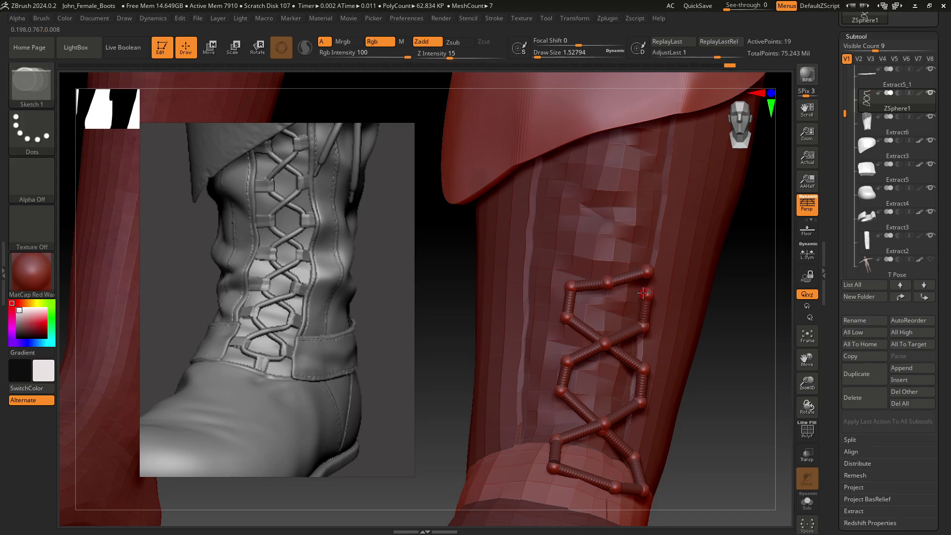
left_click(647, 294)
key("w")
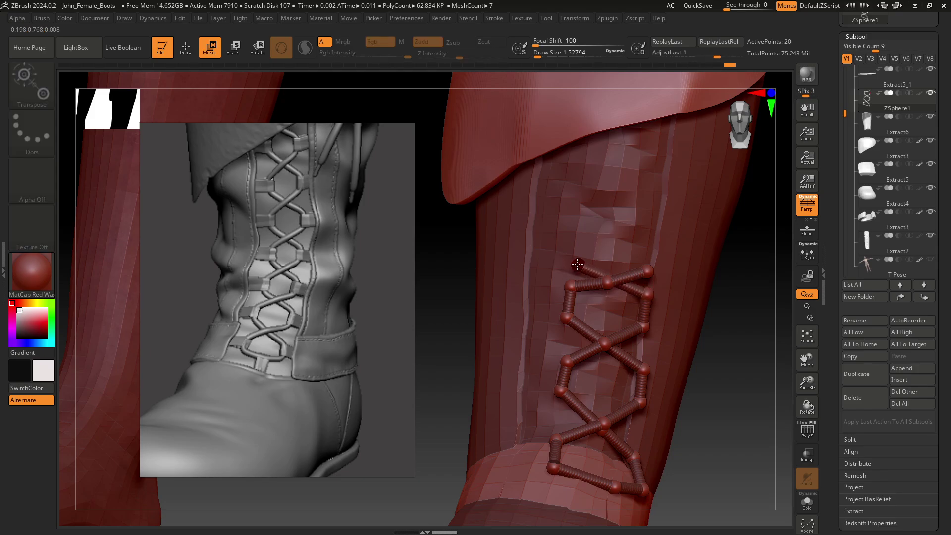
mouse_move(736, 355)
left_mouse_down()
mouse_move(723, 409)
mouse_move(738, 402)
mouse_move(582, 264)
left_mouse_up()
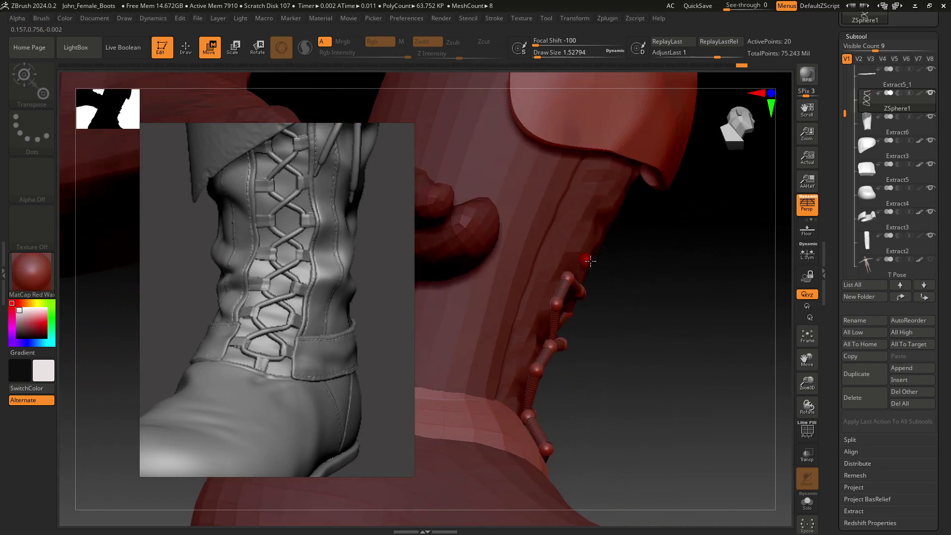
mouse_move(590, 260)
left_mouse_down()
mouse_move(655, 318)
mouse_move(656, 335)
mouse_move(658, 328)
mouse_move(633, 405)
mouse_move(524, 413)
mouse_move(647, 280)
left_mouse_up()
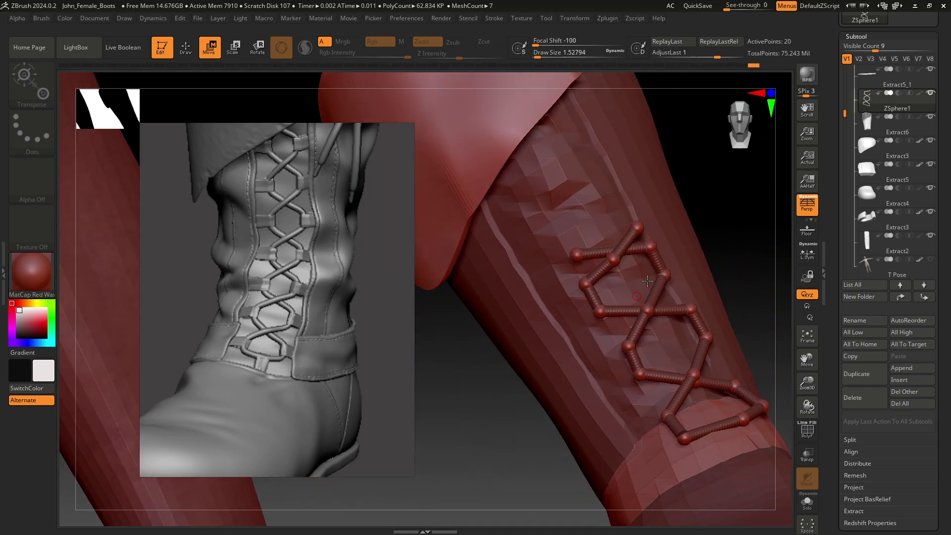
mouse_move(713, 192)
left_mouse_down()
mouse_move(692, 298)
mouse_move(670, 336)
mouse_move(705, 303)
mouse_move(687, 335)
mouse_move(692, 312)
mouse_move(659, 291)
left_mouse_up()
Save the project as John_Female_Boots.zpr, confirming replacement of the existing file.
left_click(195, 18)
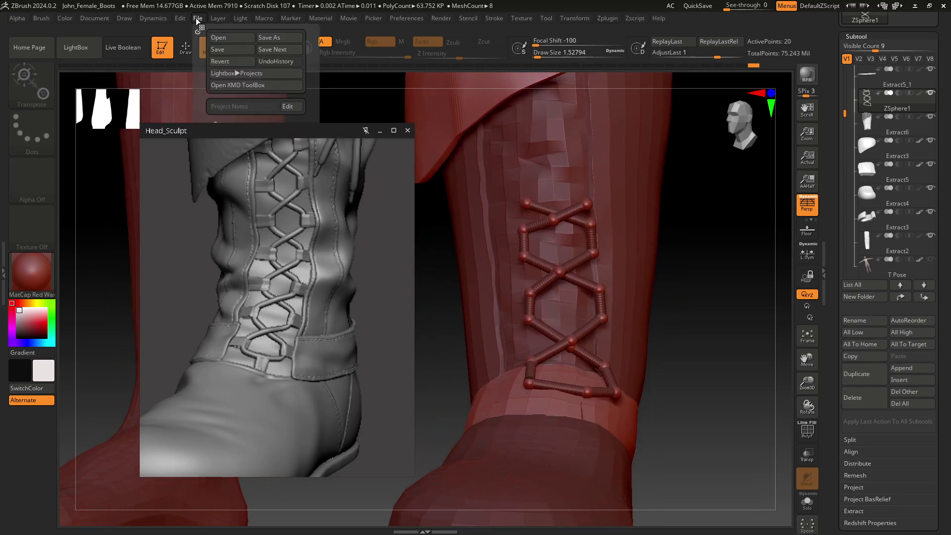
left_click(268, 40)
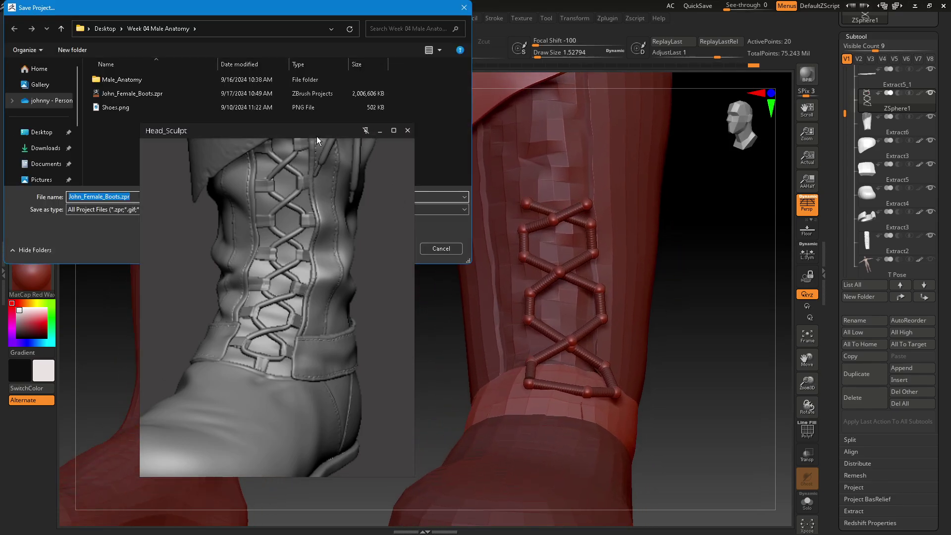
left_click_drag(296, 148, 299, 312)
left_click(390, 253)
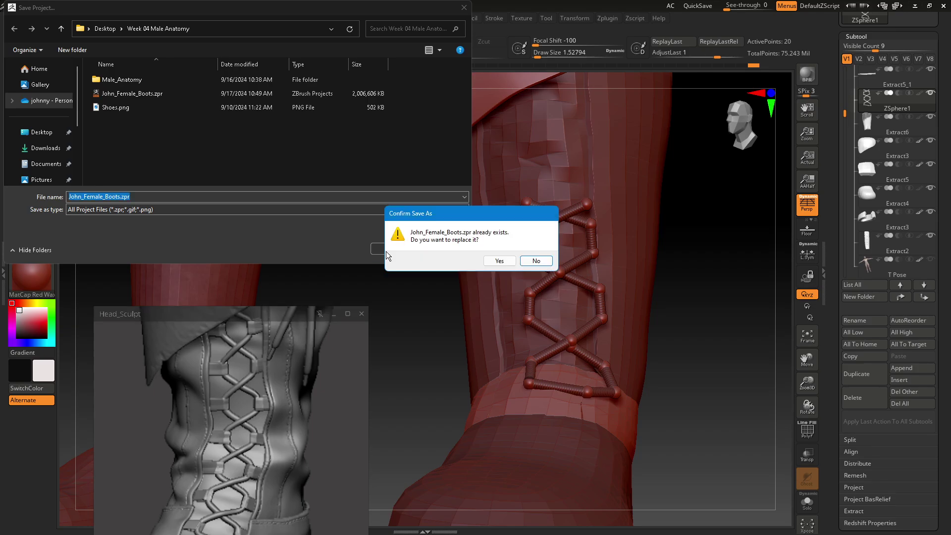
left_click(491, 259)
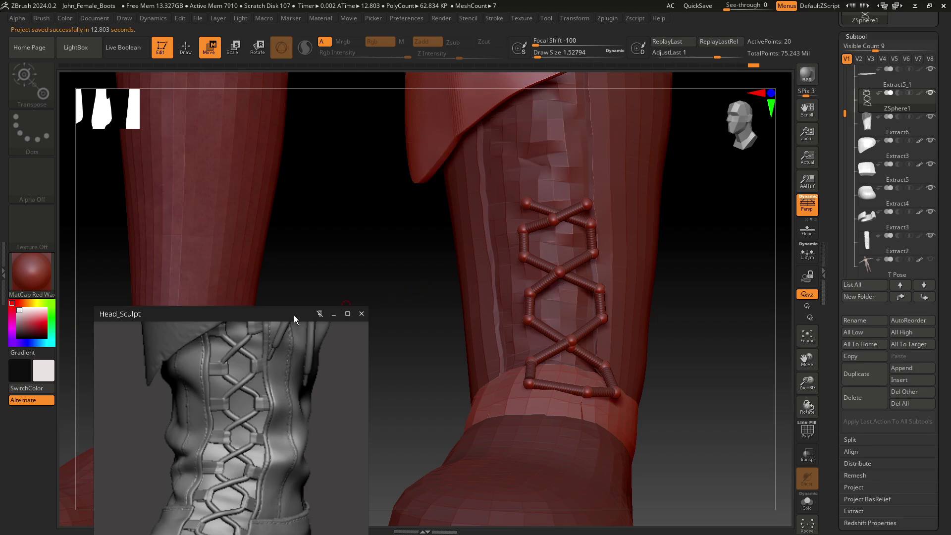
left_click_drag(293, 315, 319, 144)
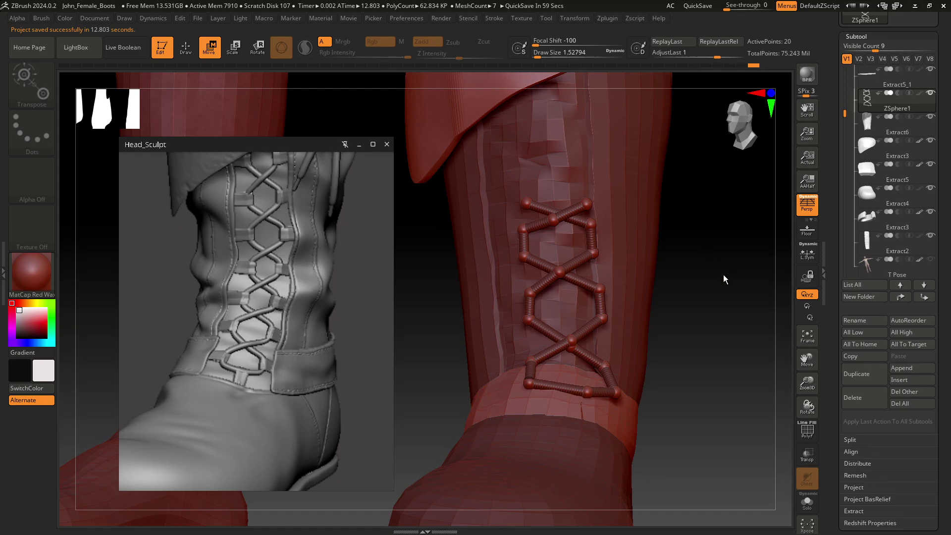
Raise the top crossing joint up and left after undoing an accidental move.
mouse_move(722, 274)
left_mouse_down()
mouse_move(709, 304)
mouse_move(668, 226)
mouse_move(676, 274)
left_mouse_up()
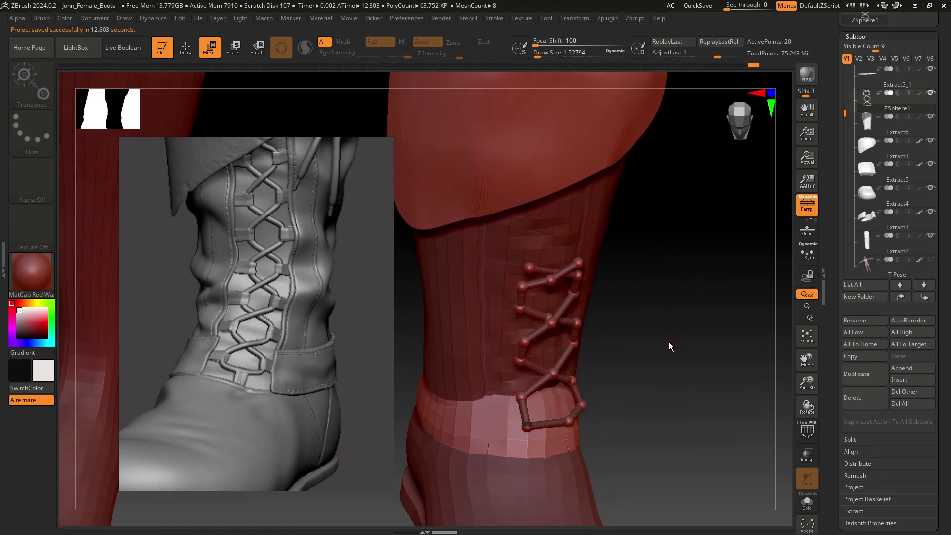
mouse_move(664, 334)
left_mouse_down()
mouse_move(659, 299)
mouse_move(637, 277)
left_mouse_up()
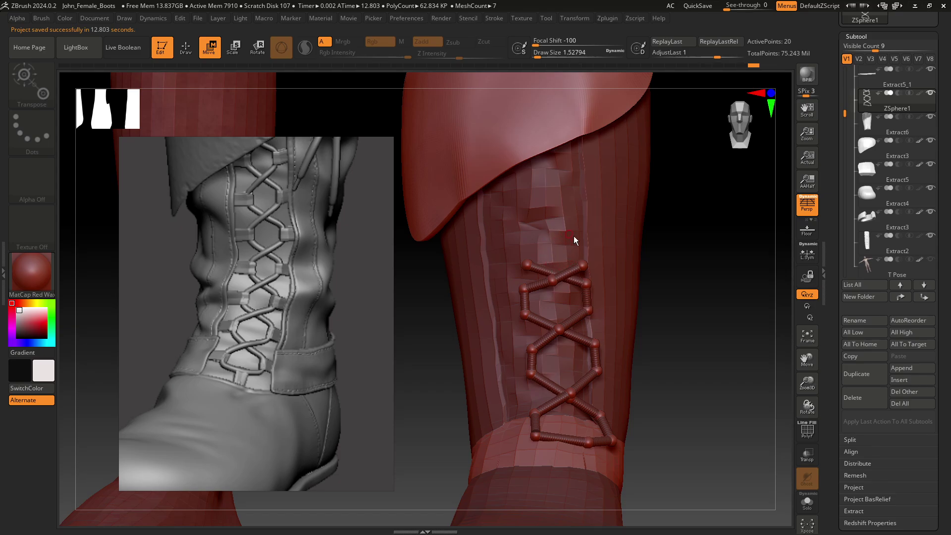
mouse_move(573, 236)
right_mouse_down()
mouse_move(608, 247)
mouse_move(582, 248)
right_mouse_up()
key("ctrl+z")
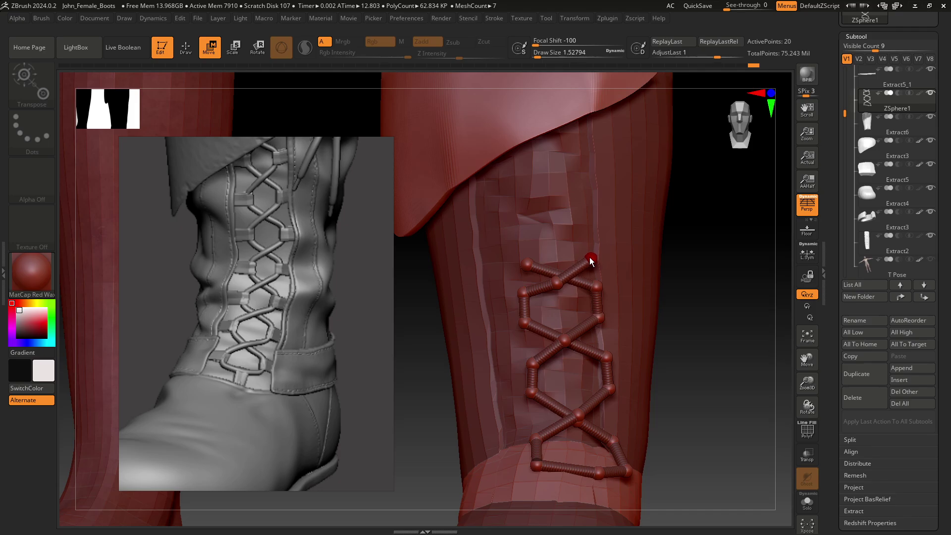
mouse_move(692, 281)
right_mouse_down("ctrl")
mouse_move(688, 314)
mouse_move(710, 292)
right_mouse_up("ctrl")
left_click_drag(550, 290, 540, 280)
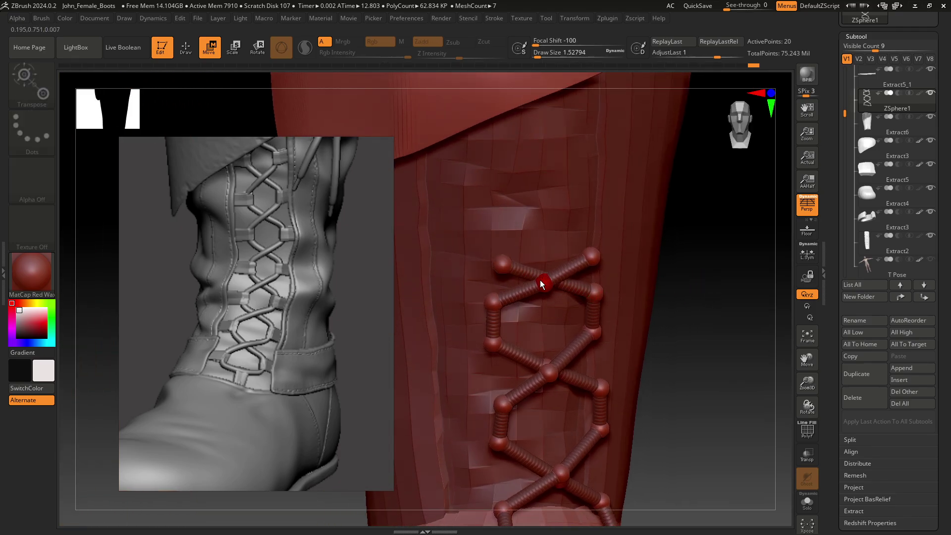
mouse_move(594, 293)
right_mouse_down()
mouse_move(706, 306)
mouse_move(717, 338)
right_mouse_up()
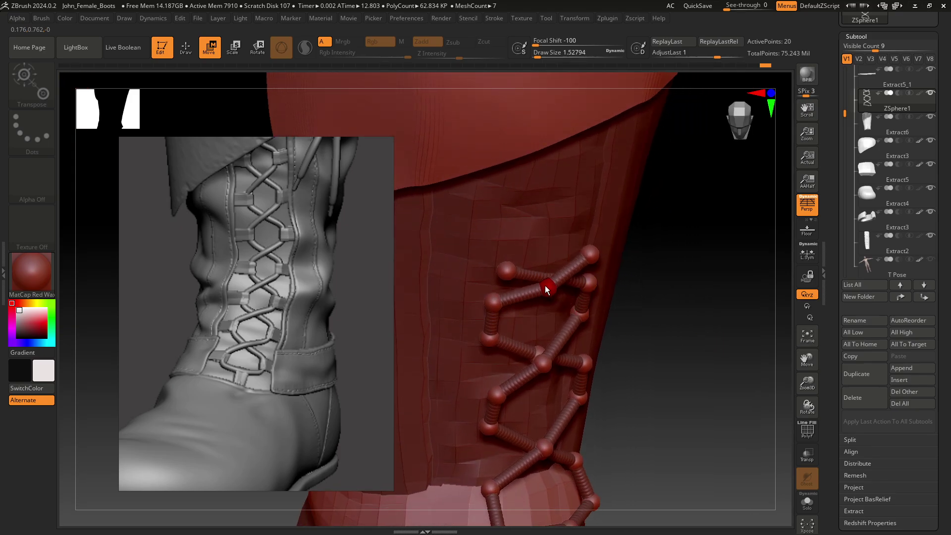
left_click_drag(545, 286, 490, 267)
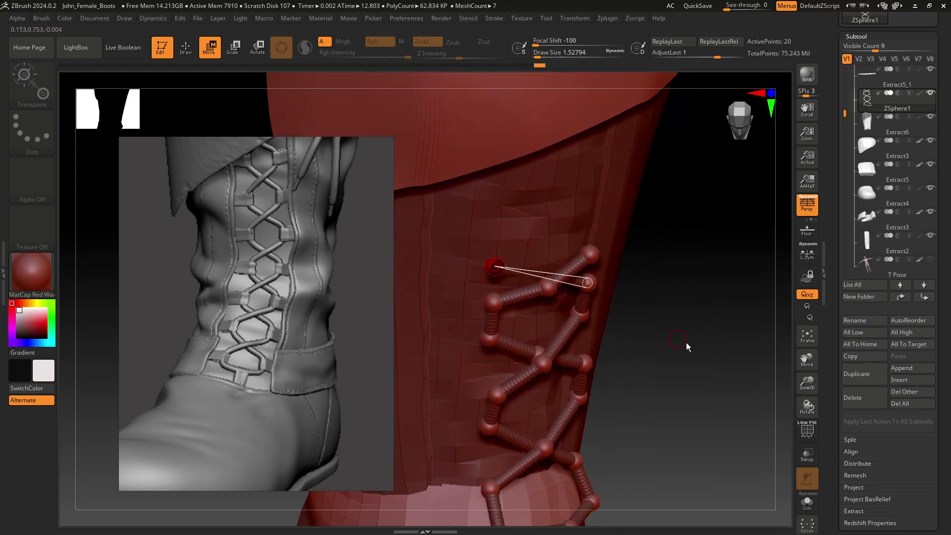
mouse_move(685, 343)
right_mouse_down()
mouse_move(723, 337)
mouse_move(727, 370)
mouse_move(708, 373)
mouse_move(602, 280)
right_mouse_up()
Reposition the chain's end ZSphere up and right, checking the lacing from several angles.
key("q")
key("w")
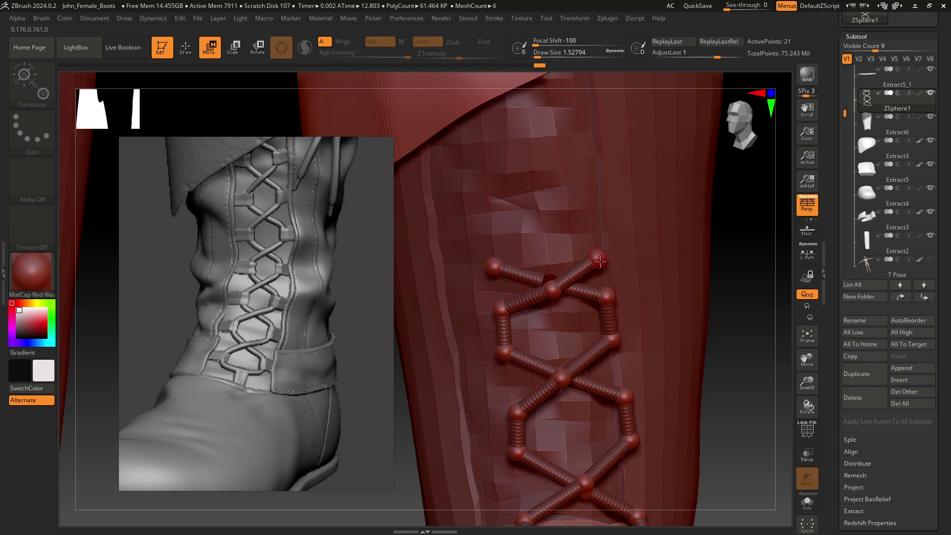
left_click_drag(600, 261, 601, 255)
mouse_move(670, 306)
right_mouse_down()
mouse_move(691, 320)
mouse_move(729, 287)
mouse_move(722, 298)
right_mouse_up()
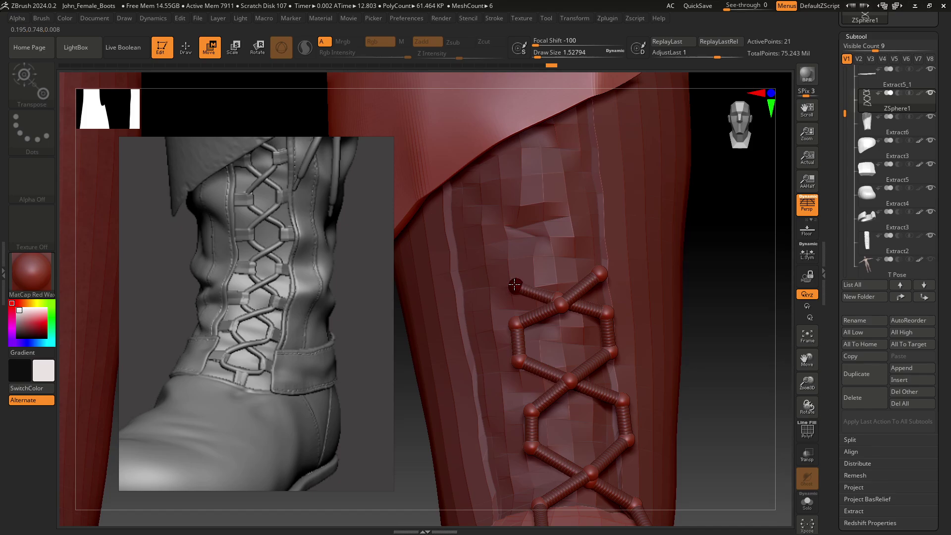
mouse_move(714, 313)
left_mouse_down()
mouse_move(711, 324)
mouse_move(528, 327)
left_mouse_up()
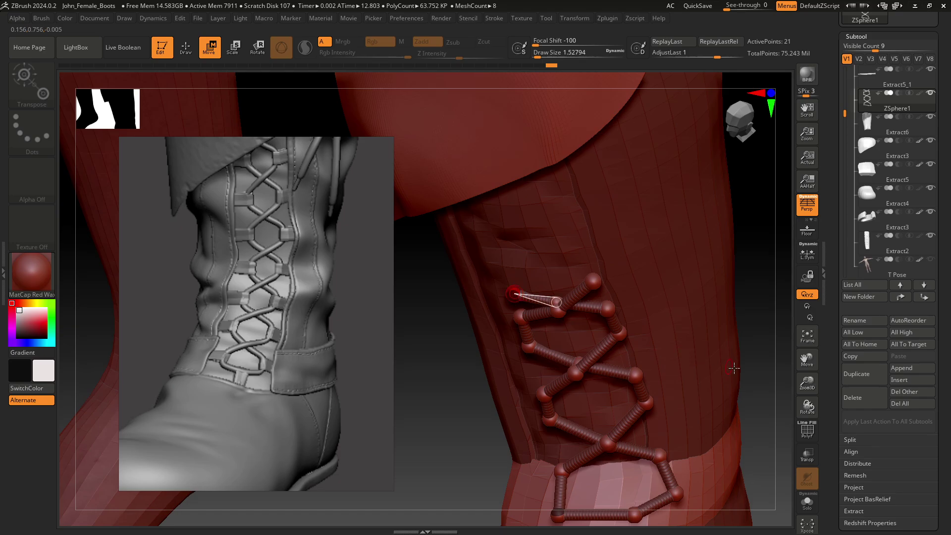
mouse_move(453, 419)
left_mouse_down()
mouse_move(599, 363)
mouse_move(598, 341)
mouse_move(675, 451)
mouse_move(677, 357)
left_mouse_up()
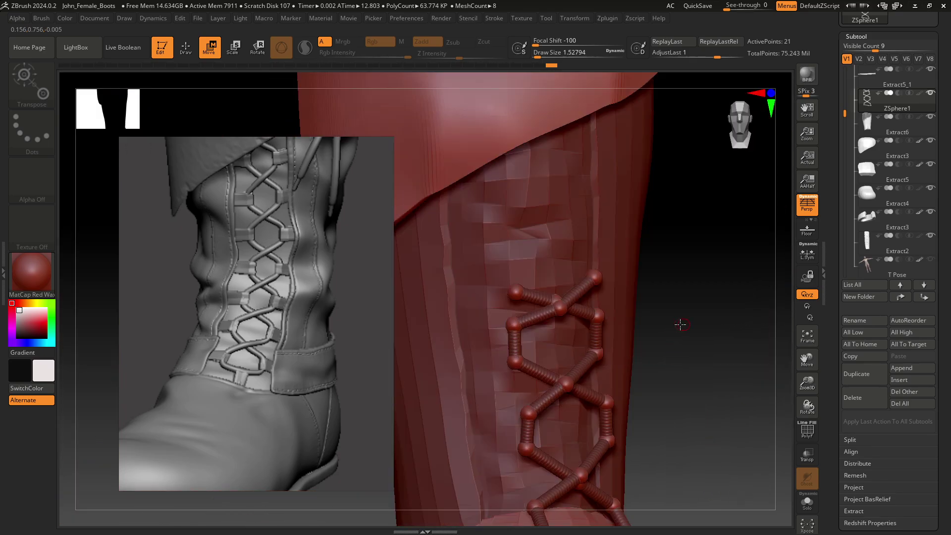
left_click_drag(680, 324, 670, 321)
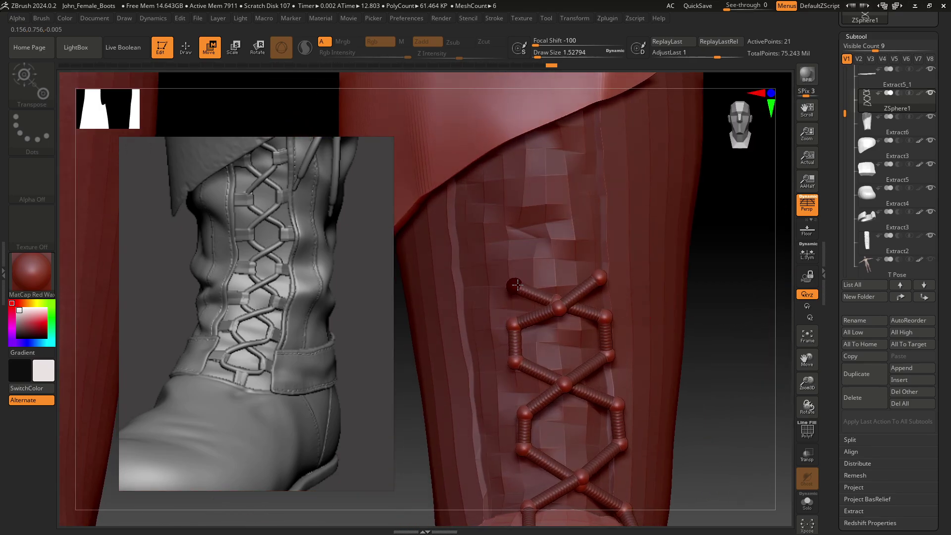
left_click_drag(517, 281, 515, 279)
key("q")
Remove the stray extra ZSpheres from the end of the lace chain.
left_click(516, 280, "alt")
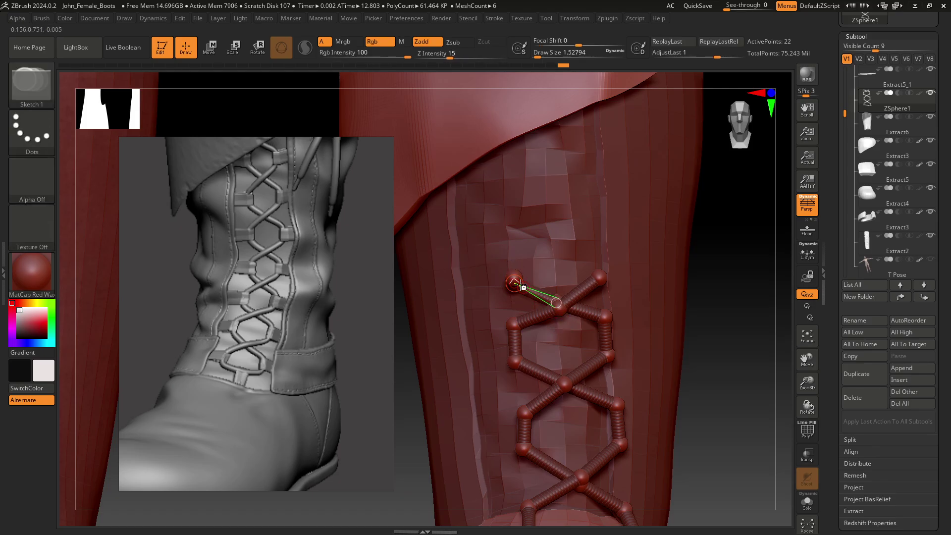
left_click(513, 275)
key("w")
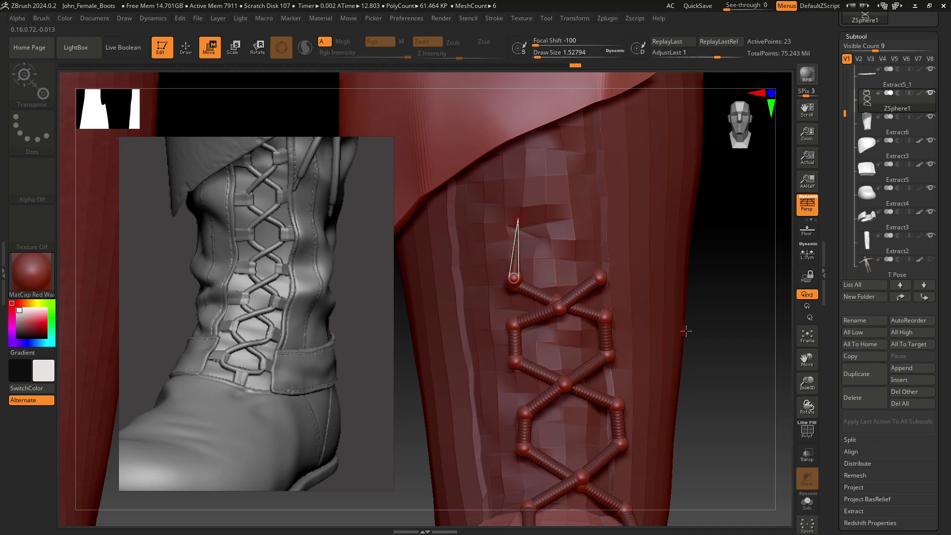
left_click_drag(717, 355, 602, 304)
key("ctrl+z")
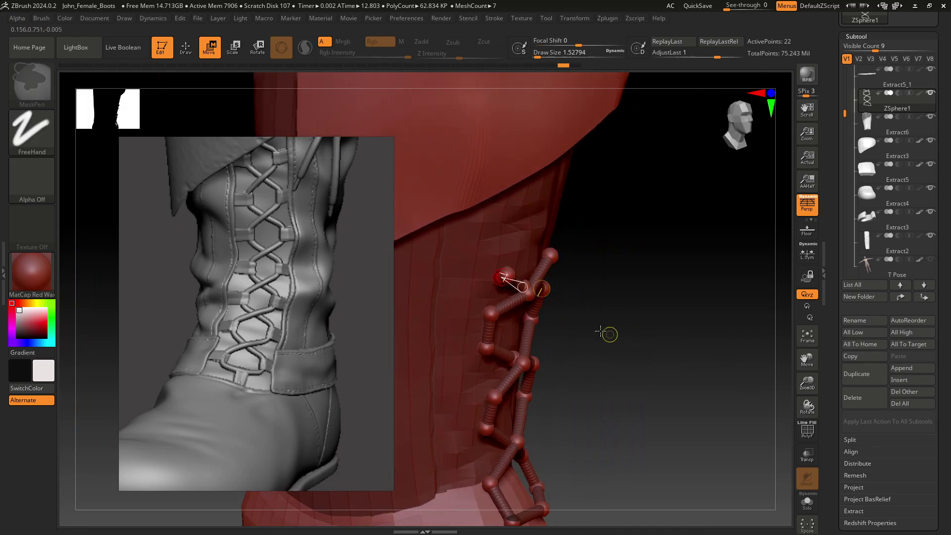
left_click_drag(658, 361, 639, 321)
key("ctrl+z")
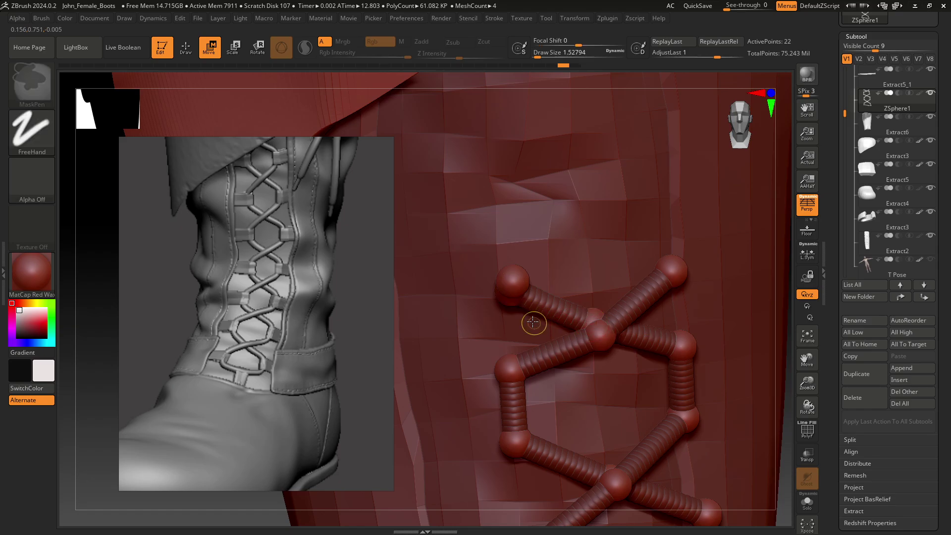
Add a new ZSphere at the chain end and pull it straight up.
left_click(512, 282)
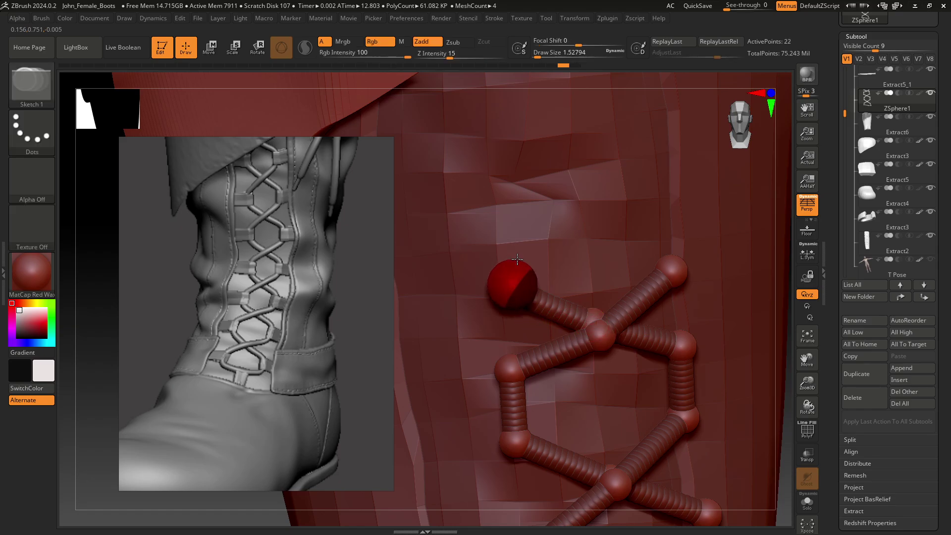
key("w")
mouse_move(510, 280)
left_mouse_down()
mouse_move(556, 201)
mouse_move(516, 221)
mouse_move(503, 206)
left_mouse_up()
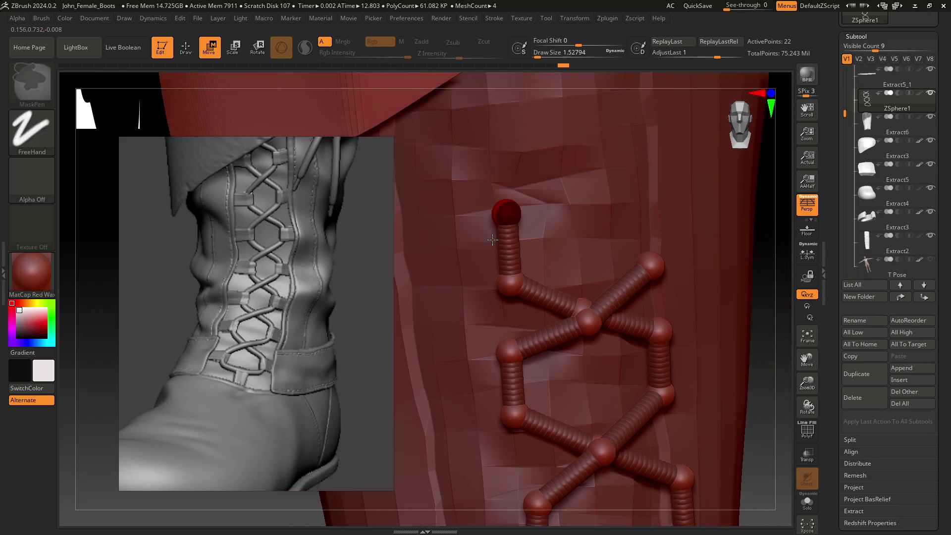
right_click_drag(503, 206, 506, 217)
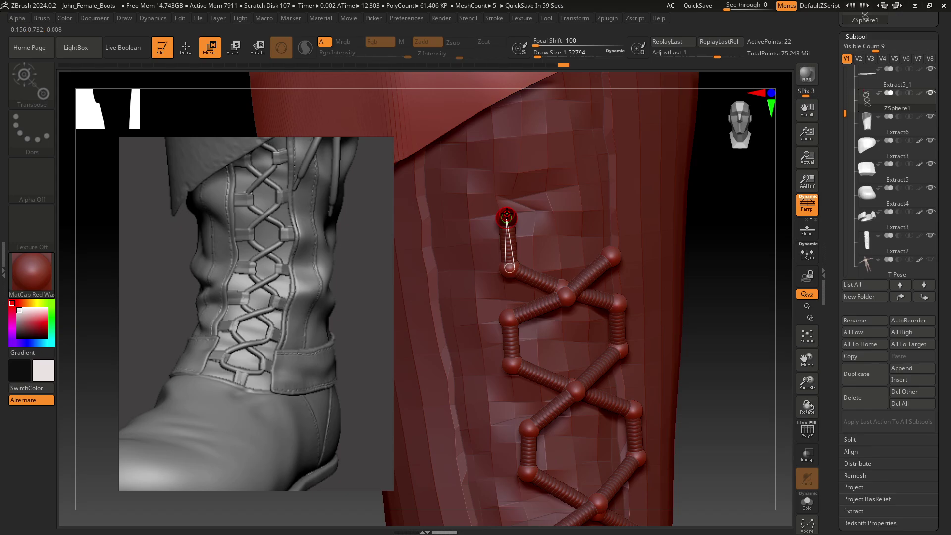
Stretch the chain end up-right across the shaft and insert a joint mid-link.
key("q")
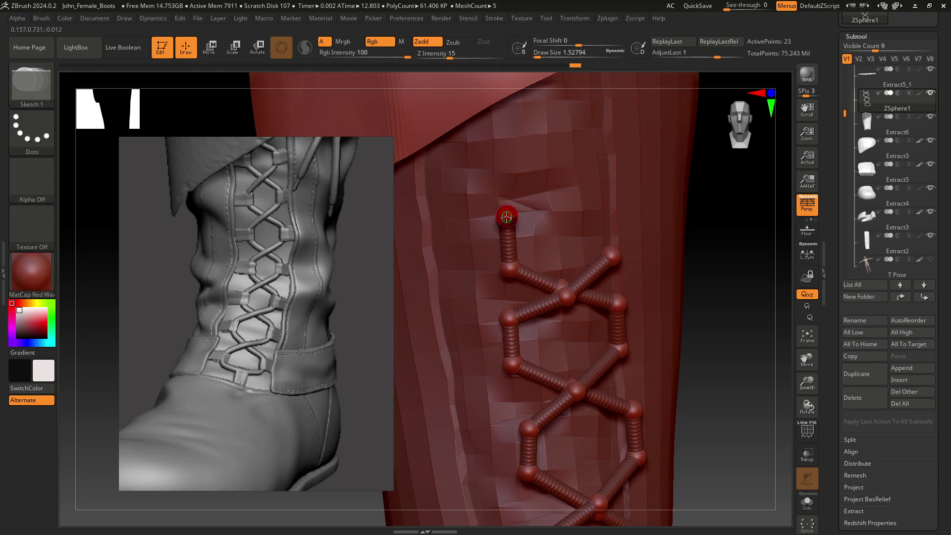
key("w")
left_click_drag(506, 216, 612, 191)
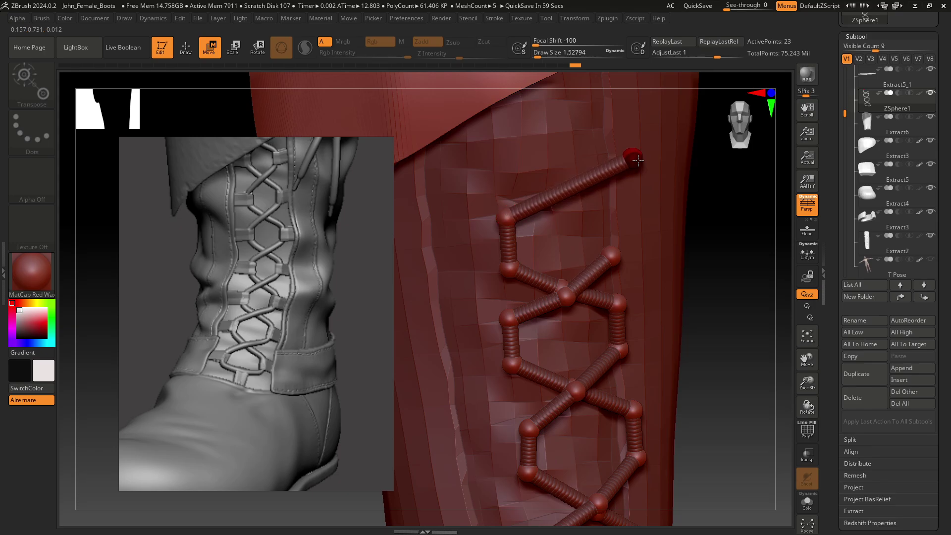
left_click_drag(721, 318, 675, 332)
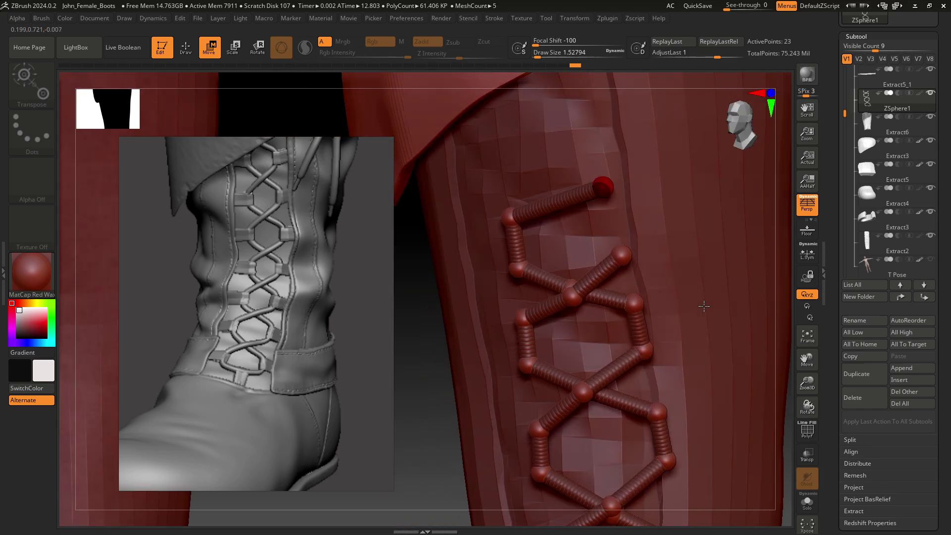
left_click_drag(552, 212, 568, 194)
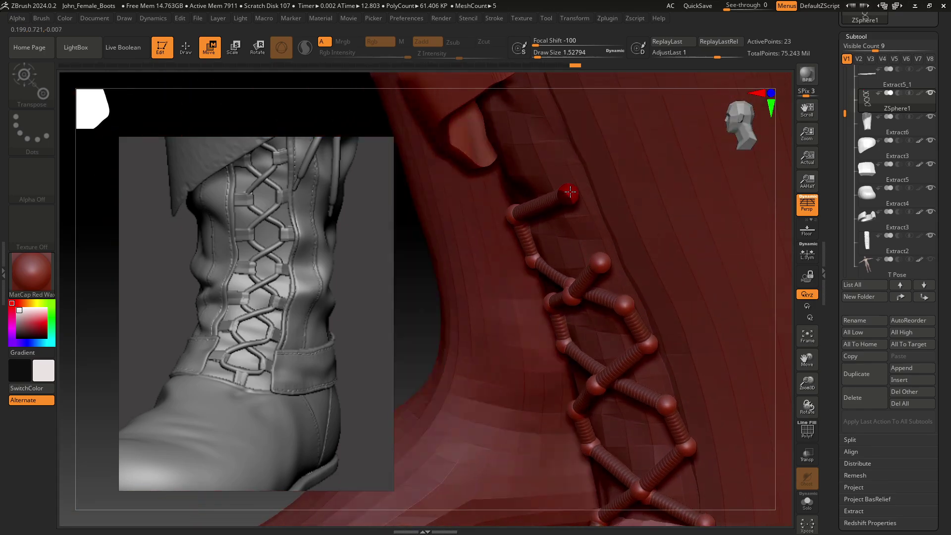
key("q")
left_click(535, 208)
mouse_move(501, 361)
right_mouse_down()
mouse_move(590, 205)
mouse_move(610, 251)
right_mouse_up()
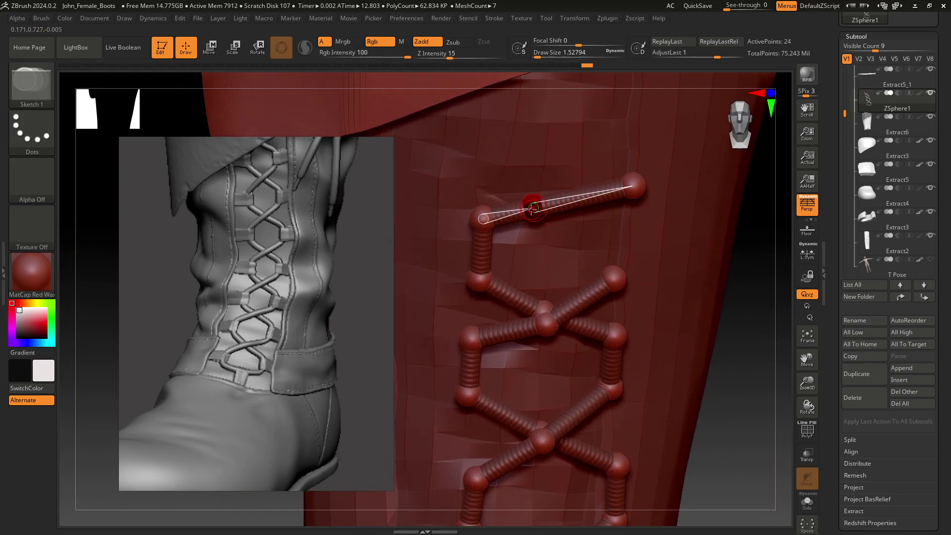
Slide the inserted joint along the top link and shift its end sphere slightly left.
key("w")
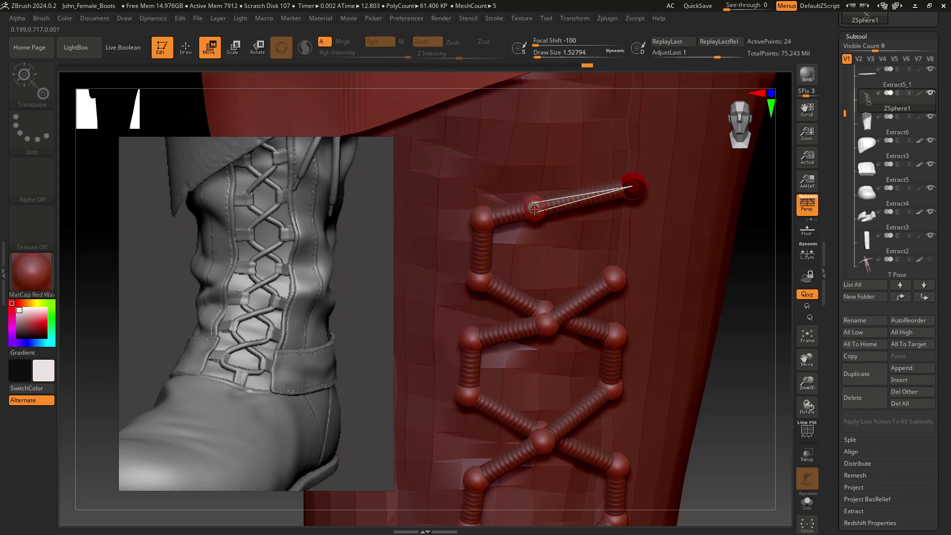
left_click_drag(534, 208, 550, 203)
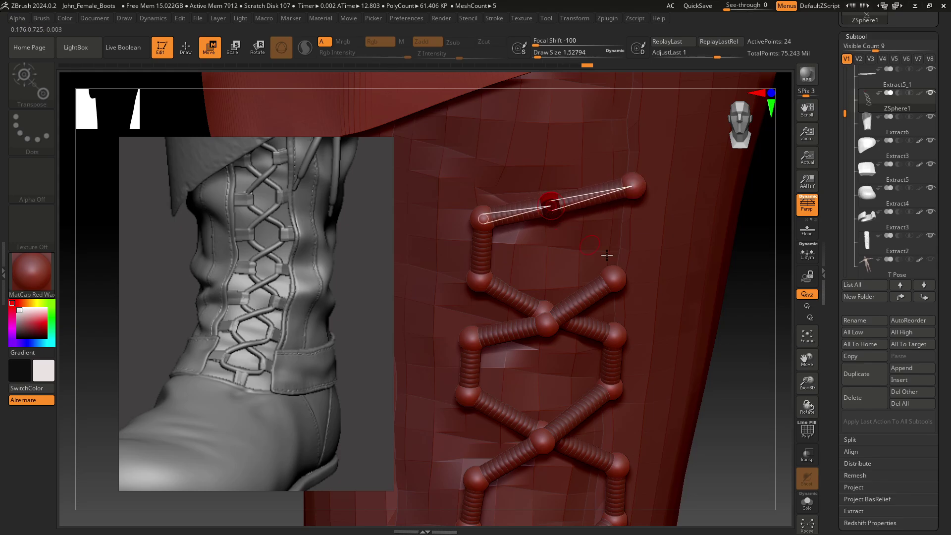
right_click_drag(697, 341, 673, 331)
left_click_drag(609, 193, 592, 200)
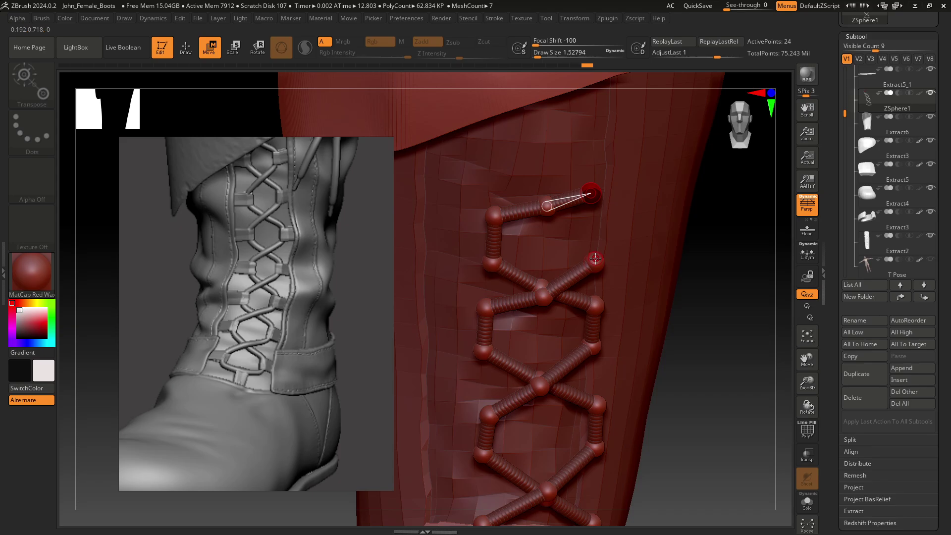
Add a ZSphere below the top-right link end and nudge it into place.
key("q")
left_click_drag(596, 258, 597, 222)
key("w")
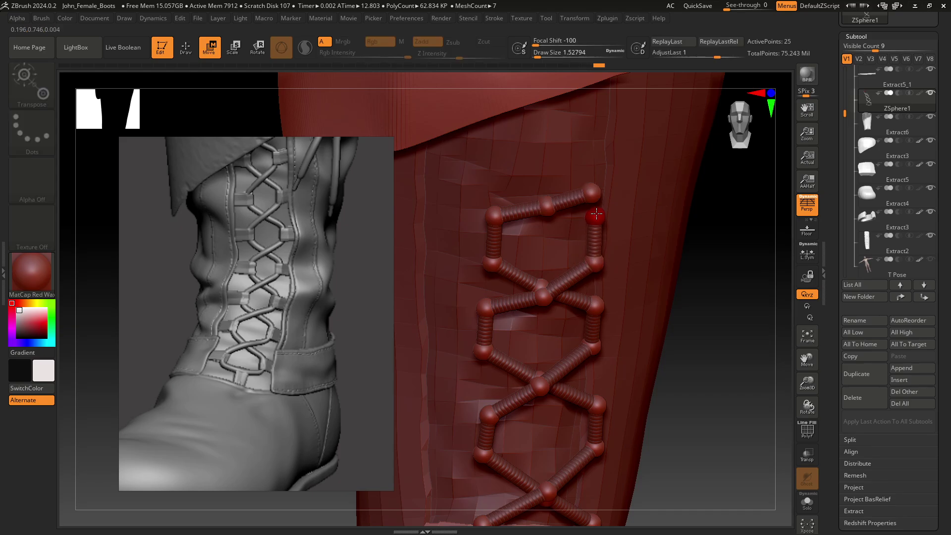
left_click_drag(722, 311, 590, 221)
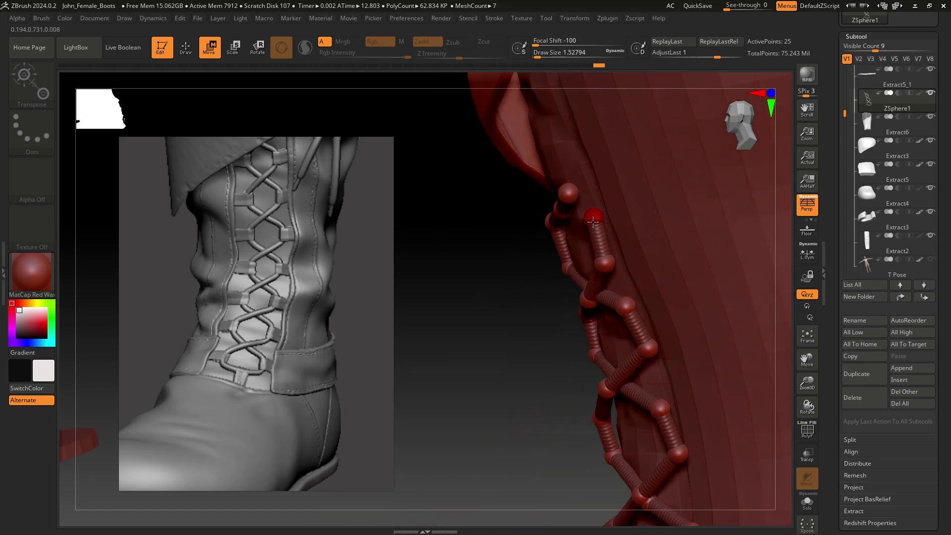
key("ctrl+z")
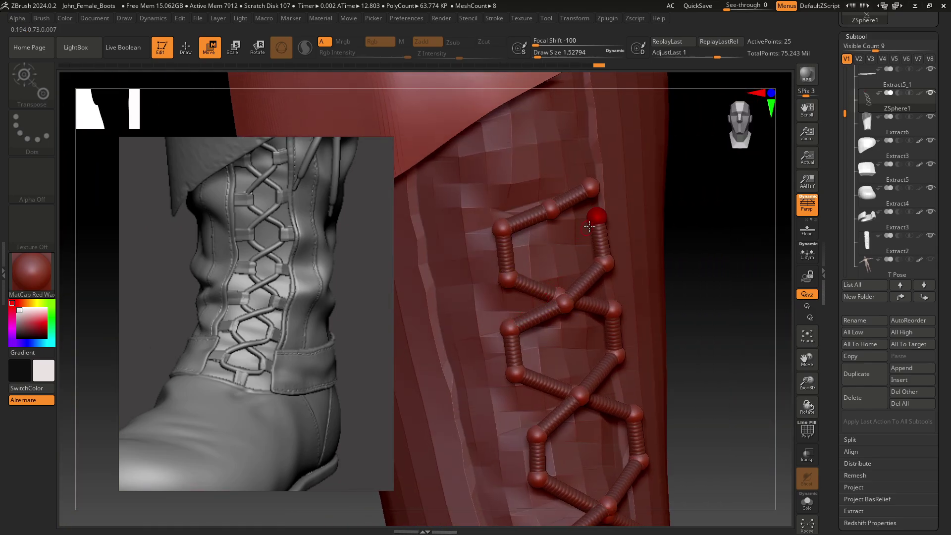
left_click_drag(595, 214, 598, 213)
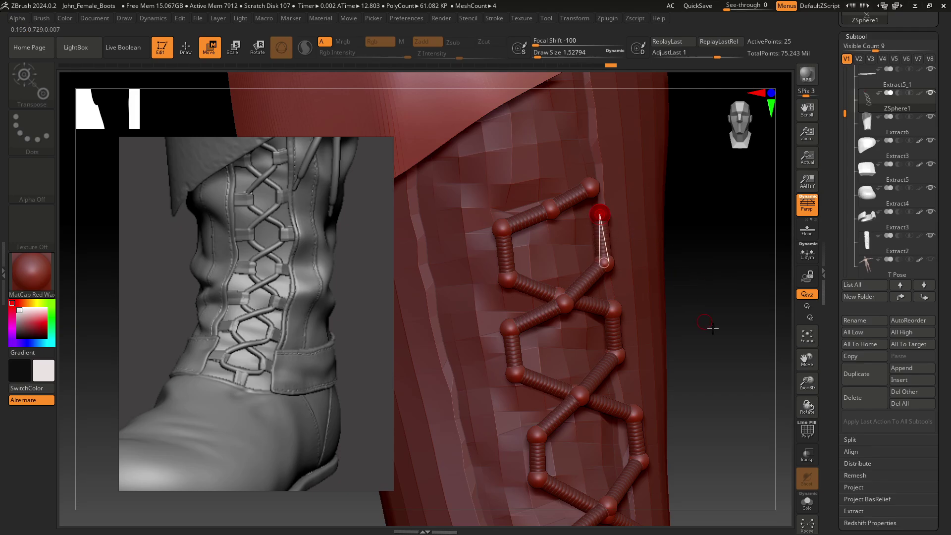
left_click_drag(712, 328, 599, 252)
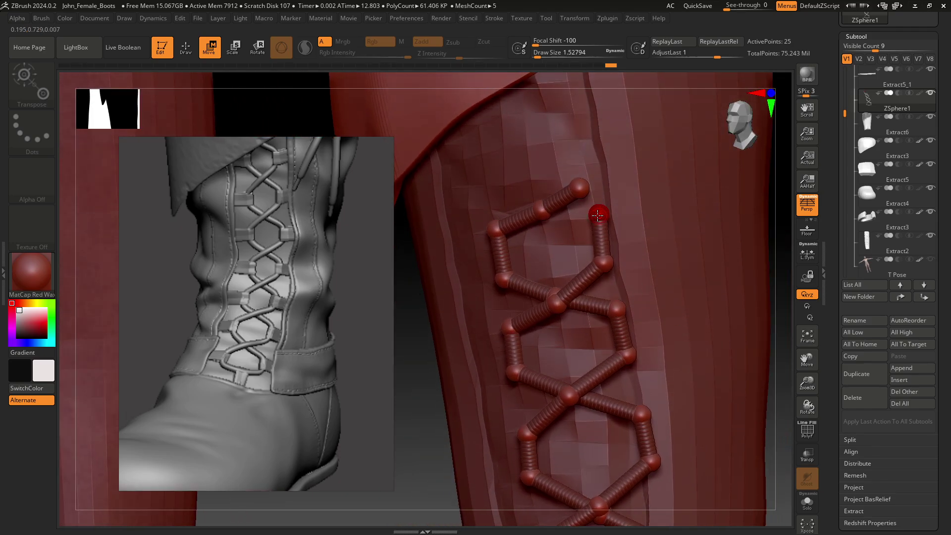
left_click_drag(597, 215, 594, 214)
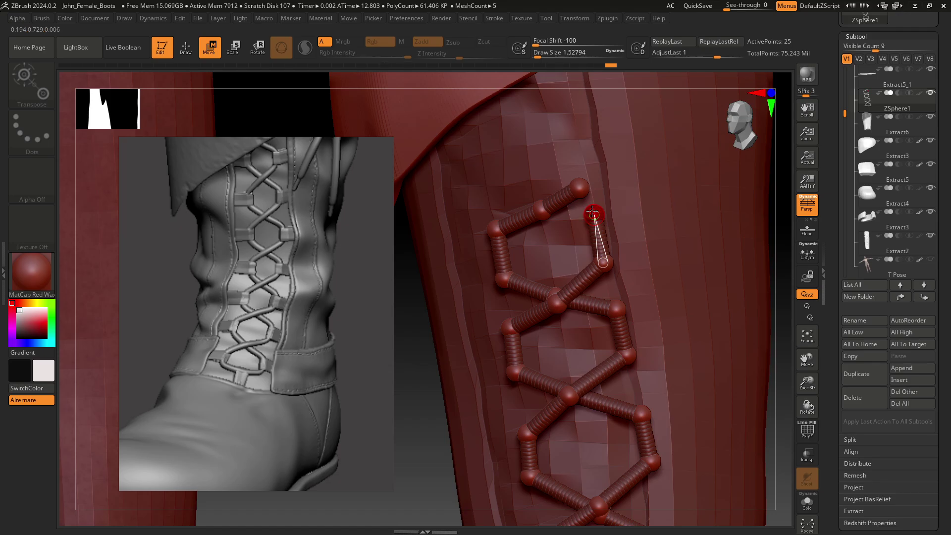
Pull the red ZSphere far left and raise the top lace sphere.
key("q")
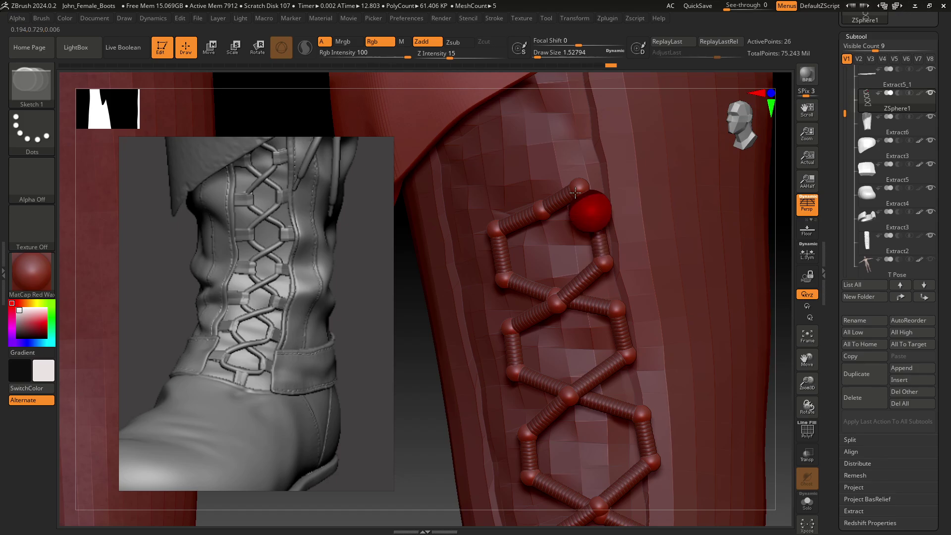
key("w")
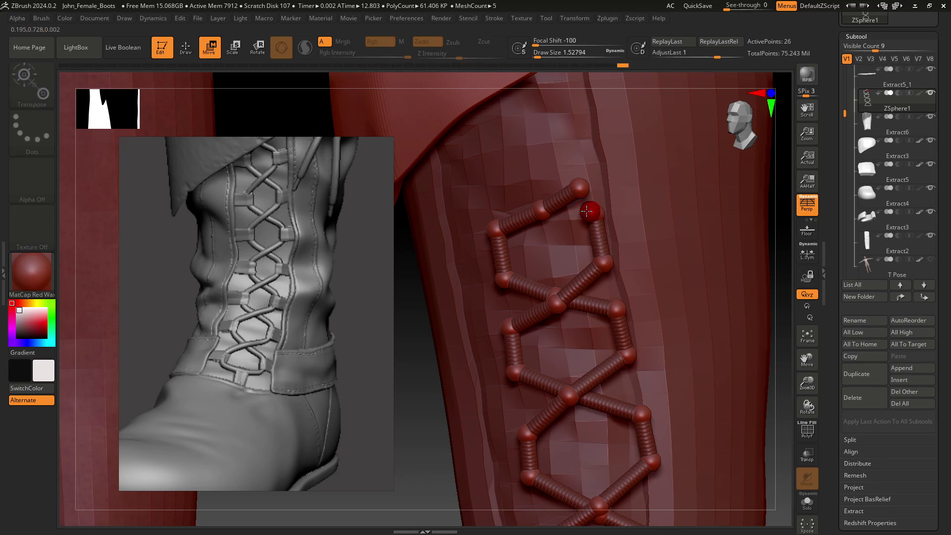
left_click_drag(590, 212, 480, 193)
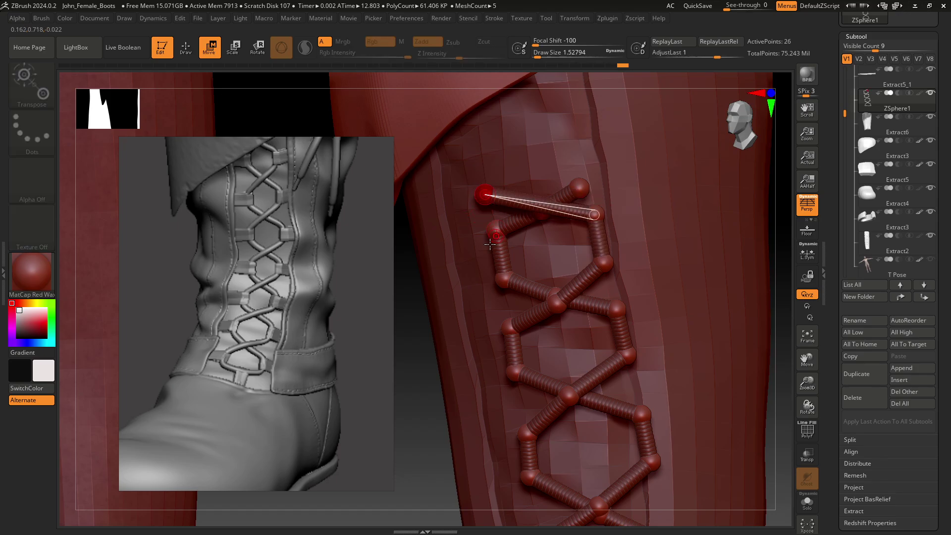
left_click_drag(431, 409, 475, 317)
left_click_drag(513, 237, 496, 192)
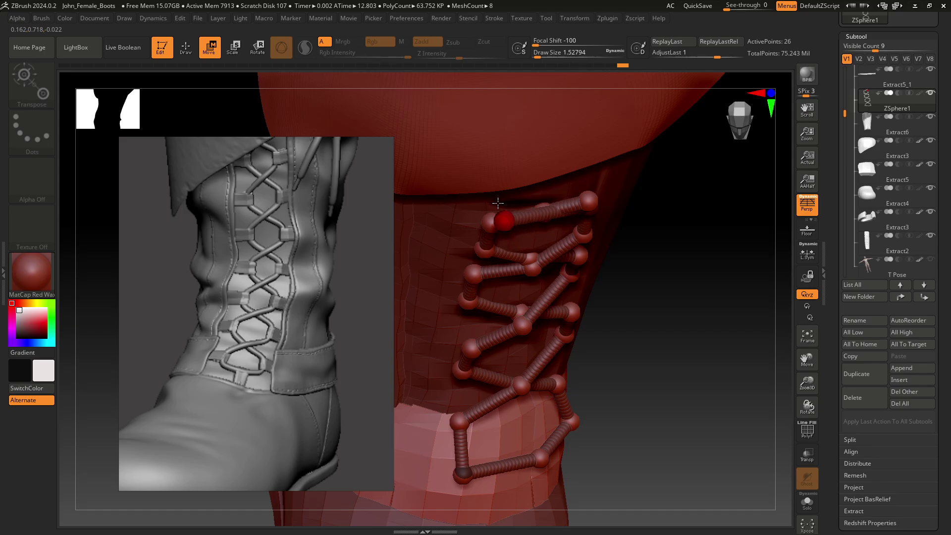
mouse_move(695, 344)
left_mouse_down()
mouse_move(690, 280)
mouse_move(693, 342)
mouse_move(575, 246)
left_mouse_up()
Insert a sphere into the top link and reposition the upper lace spheres toward the cuff.
key("q")
left_click(533, 223)
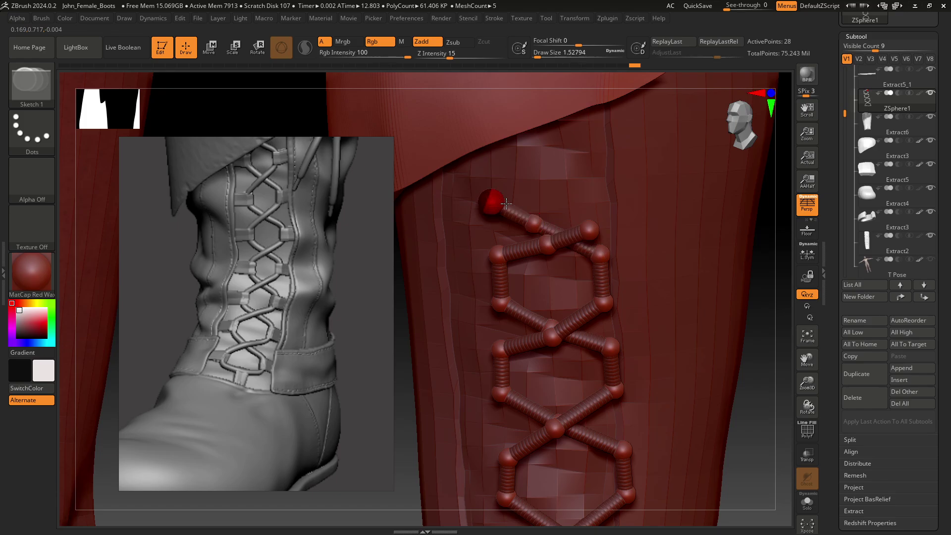
key("w")
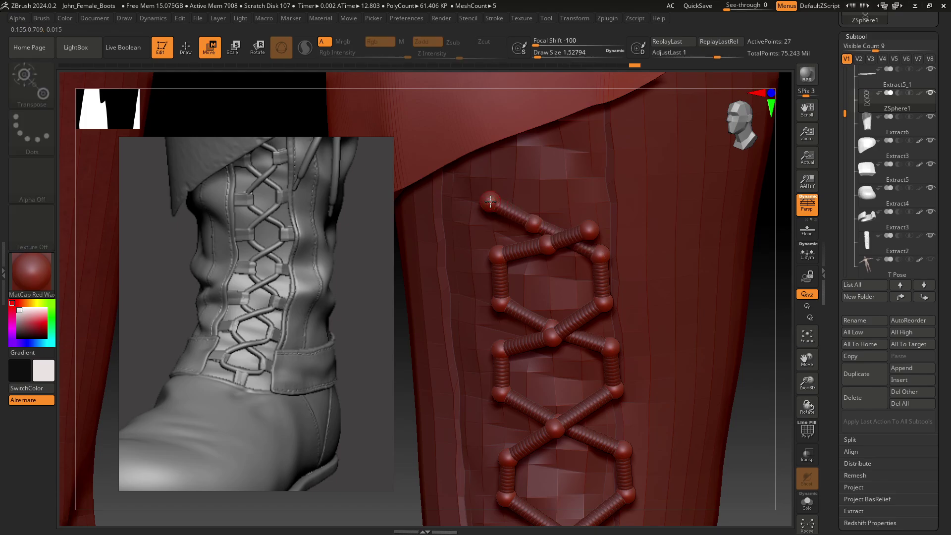
mouse_move(539, 226)
left_mouse_down()
mouse_move(560, 233)
mouse_move(545, 230)
left_mouse_up()
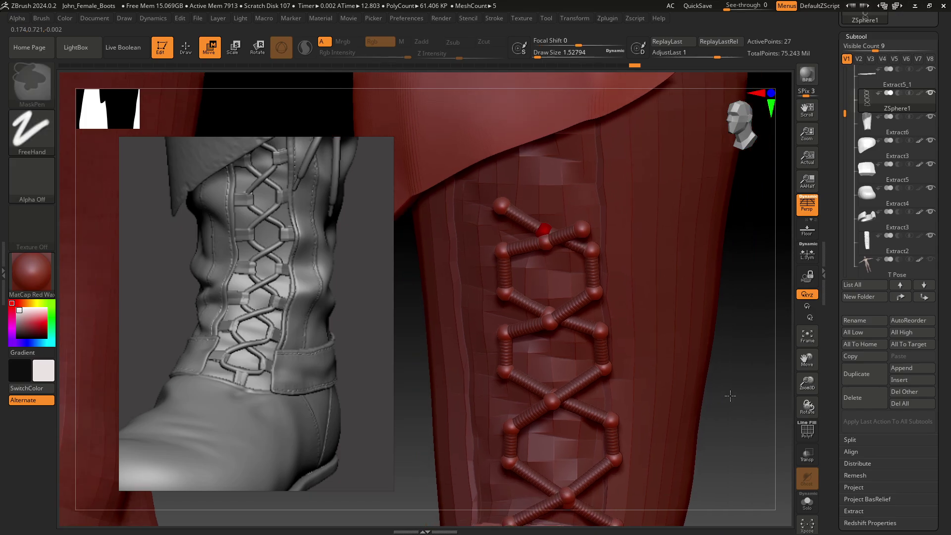
left_click_drag(741, 401, 701, 455)
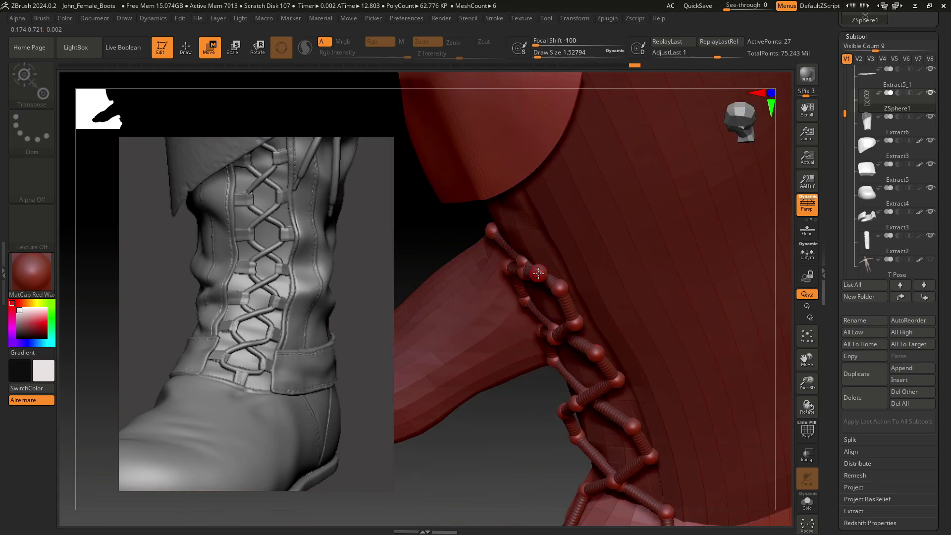
left_click_drag(538, 271, 538, 254)
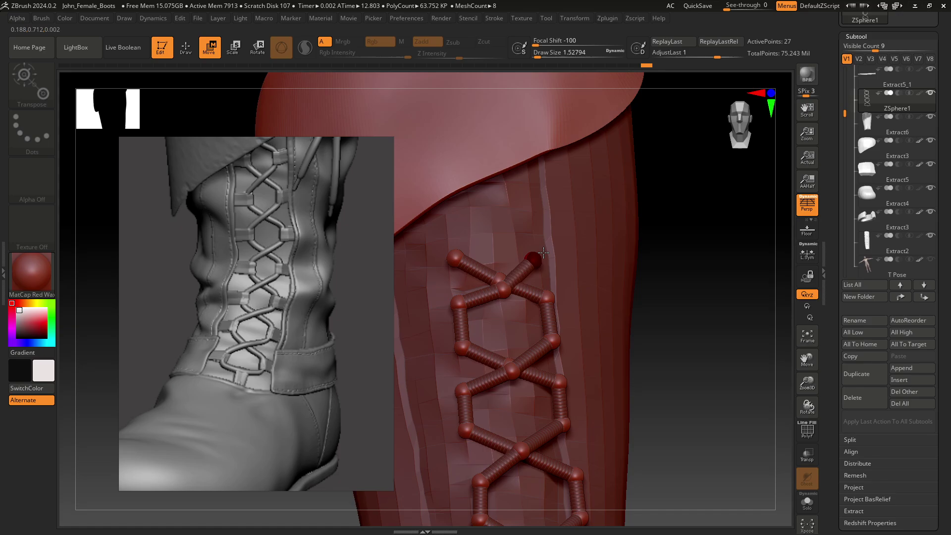
left_click_drag(543, 252, 541, 249)
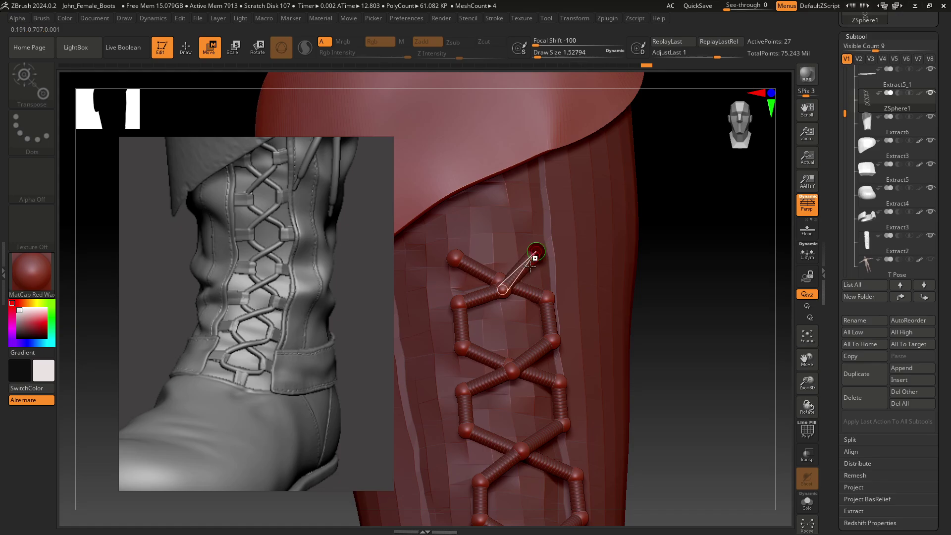
left_click_drag(500, 291, 497, 282)
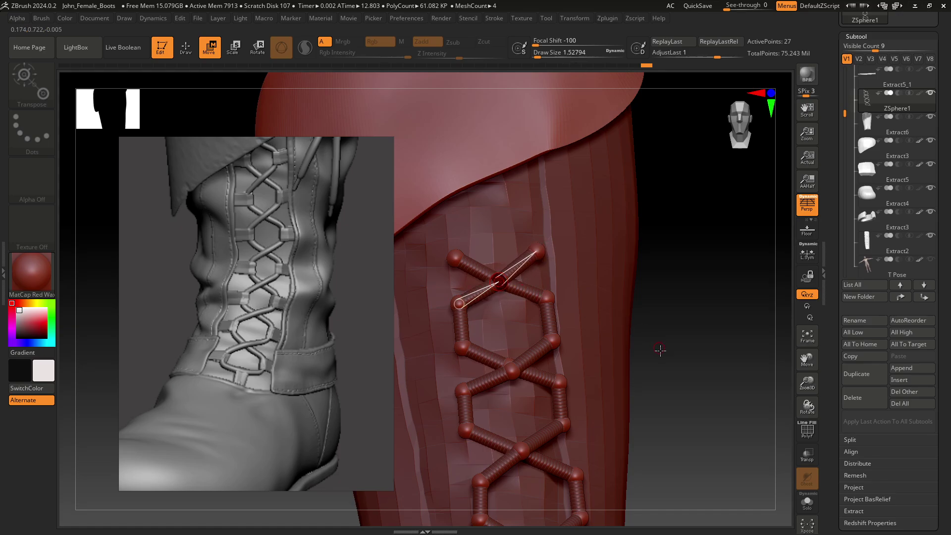
mouse_move(656, 422)
left_mouse_down()
mouse_move(693, 456)
mouse_move(692, 436)
mouse_move(541, 313)
left_mouse_up()
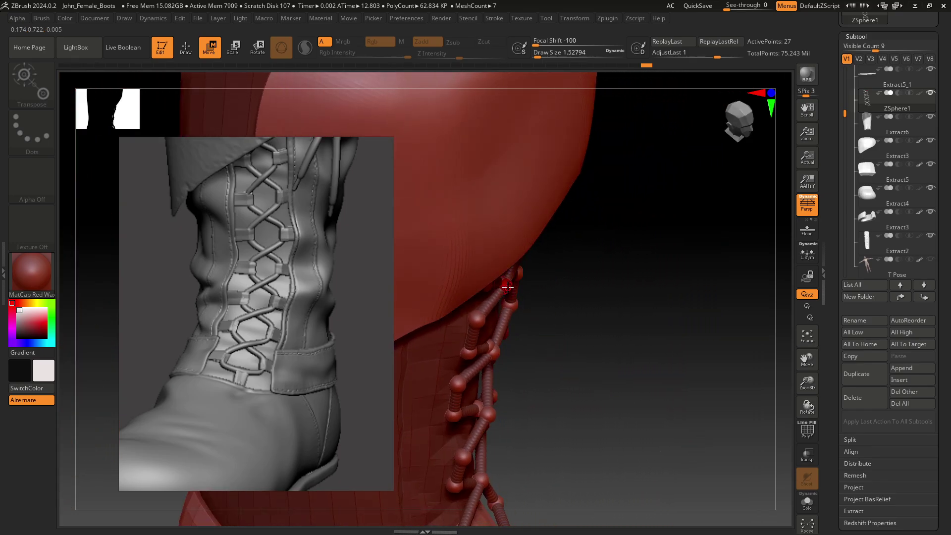
left_click_drag(504, 286, 522, 241)
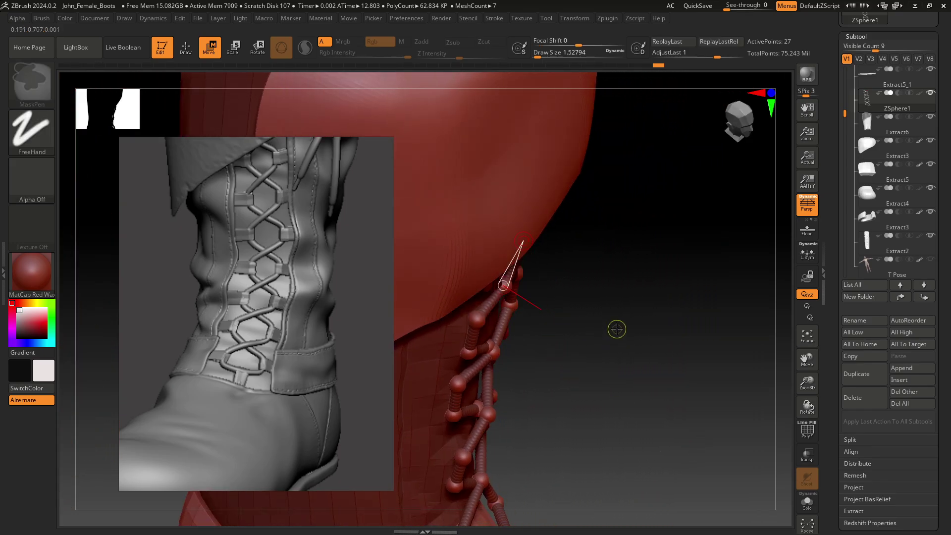
Undo and redo the recent sphere moves until the top link points toward the cuff.
left_click_drag(616, 327, 640, 369)
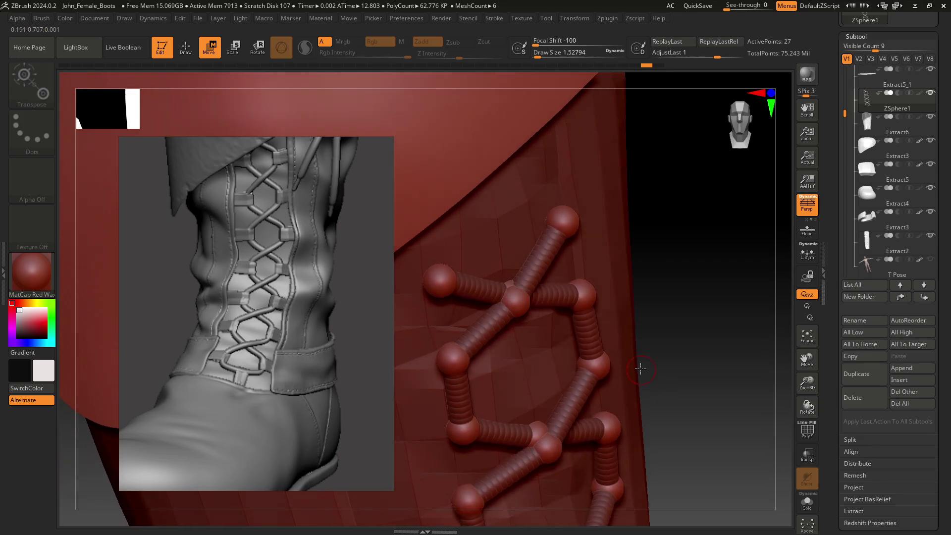
key("ctrl+z")
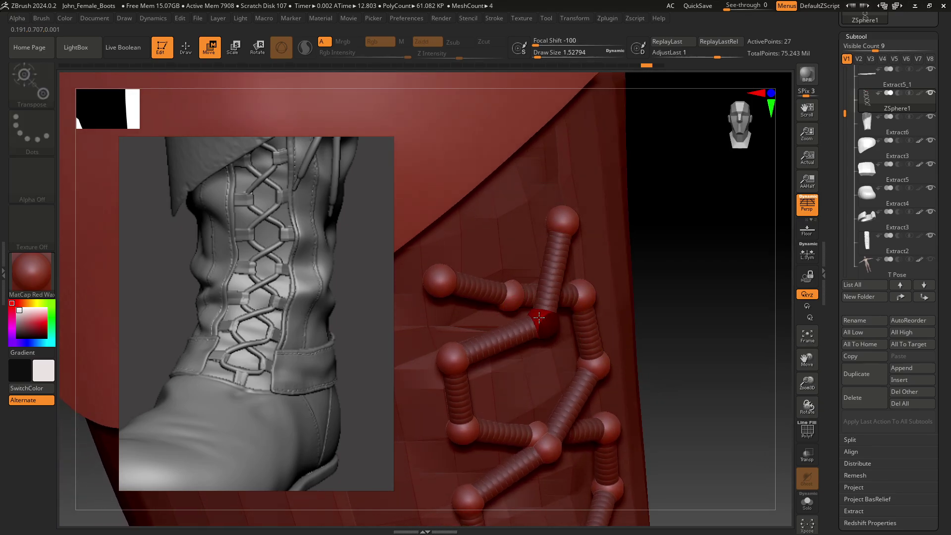
mouse_move(726, 388)
left_mouse_down()
mouse_move(543, 309)
mouse_move(578, 344)
mouse_move(523, 321)
left_mouse_up()
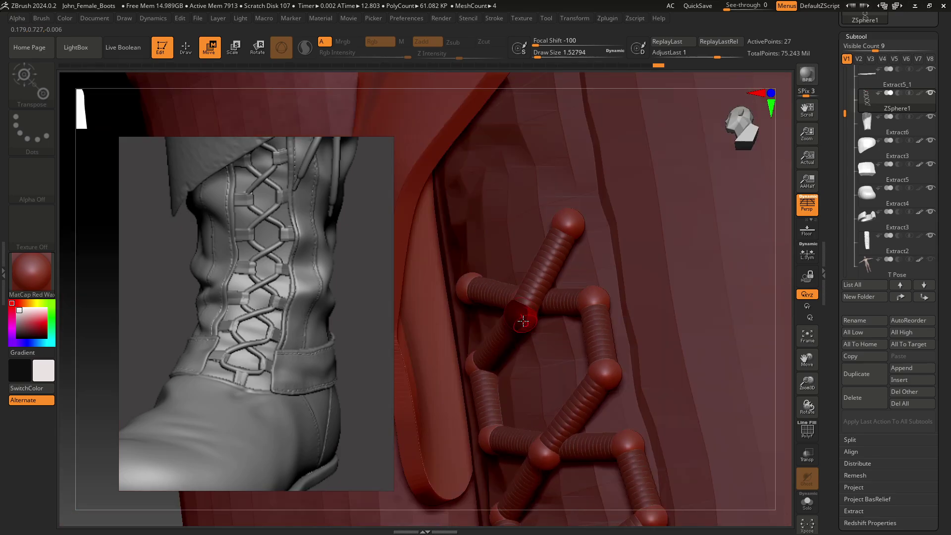
key("ctrl+z")
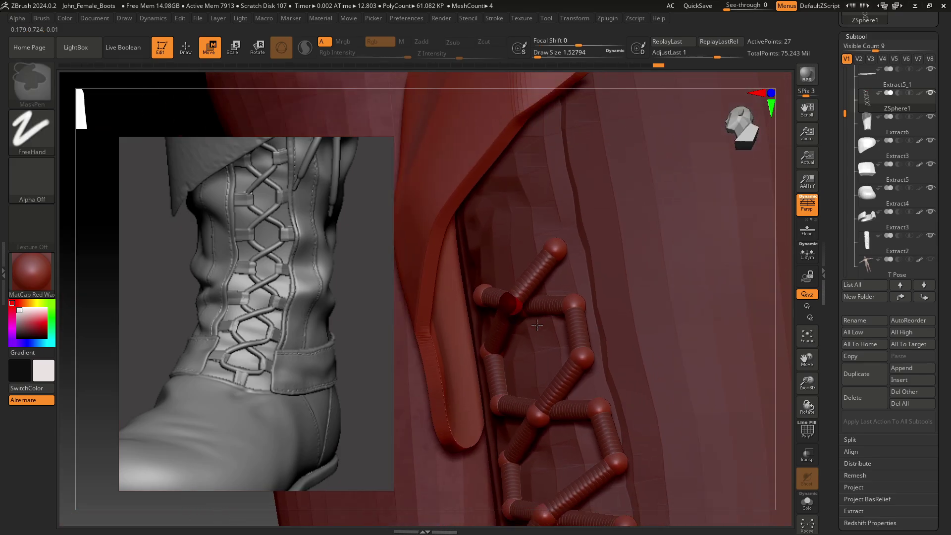
key("ctrl+z")
key("ctrl+z")
key("ctrl+z")
key("ctrl+z")
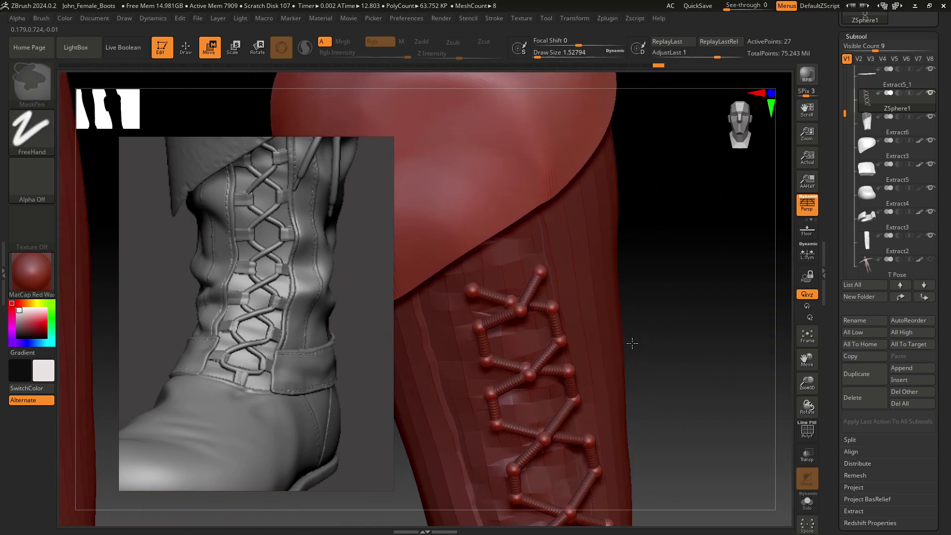
key("ctrl+z")
key("ctrl+z")
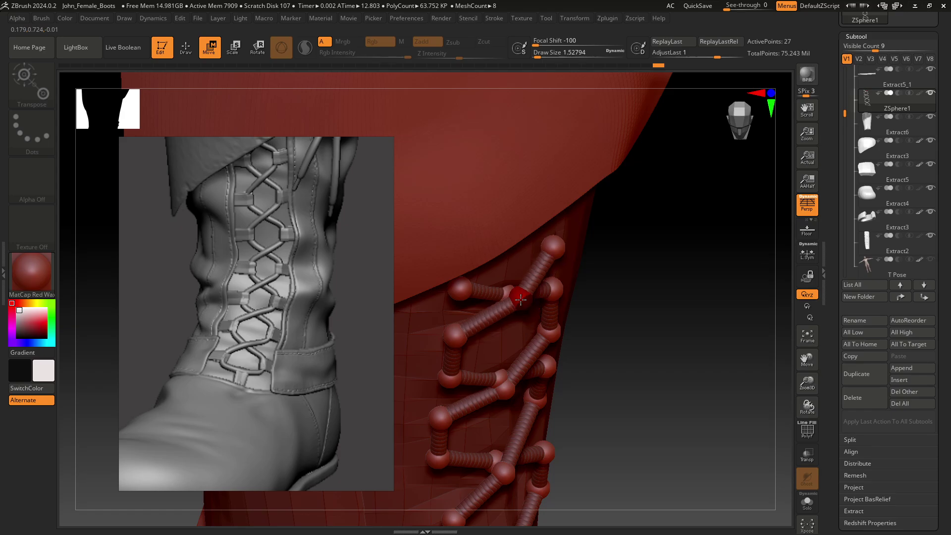
key("ctrl+z")
key("ctrl+z")
key("ctrl+z")
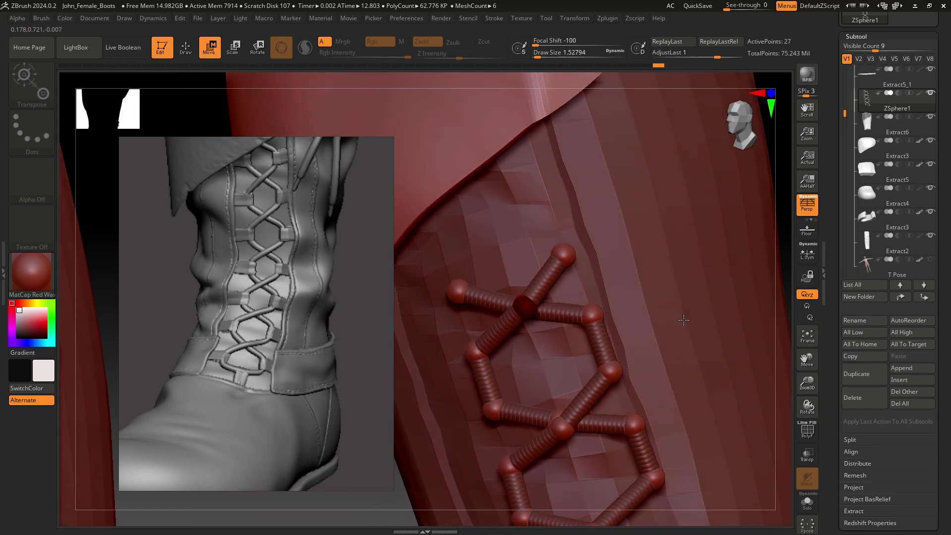
key("ctrl+z")
key("ctrl+z")
key("ctrl+z")
key("ctrl+z")
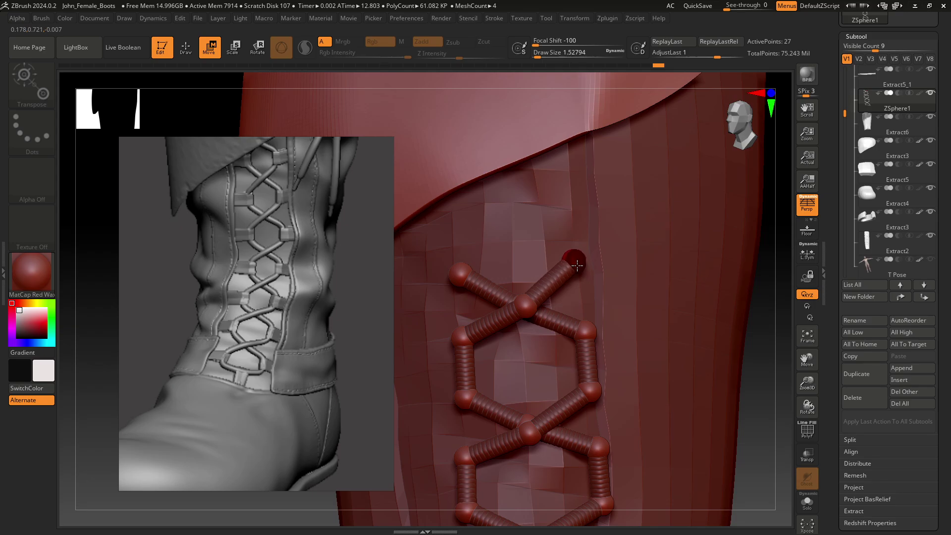
key("ctrl+z")
key("ctrl+z")
key("ctrl+z")
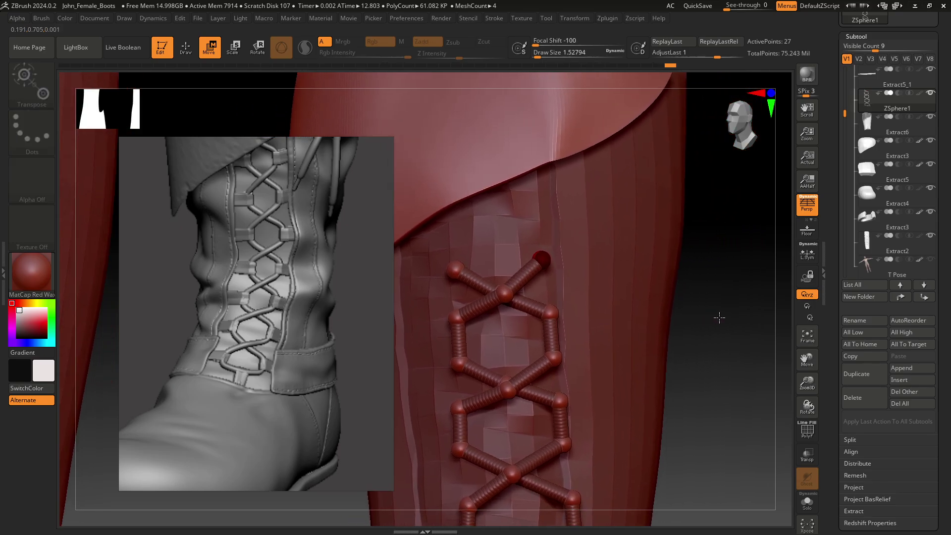
key("ctrl+z")
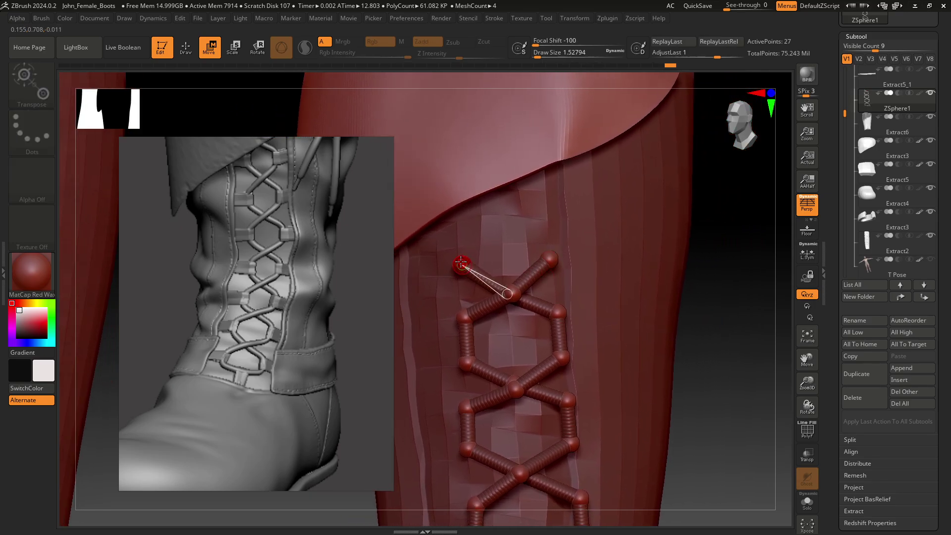
key("ctrl+z")
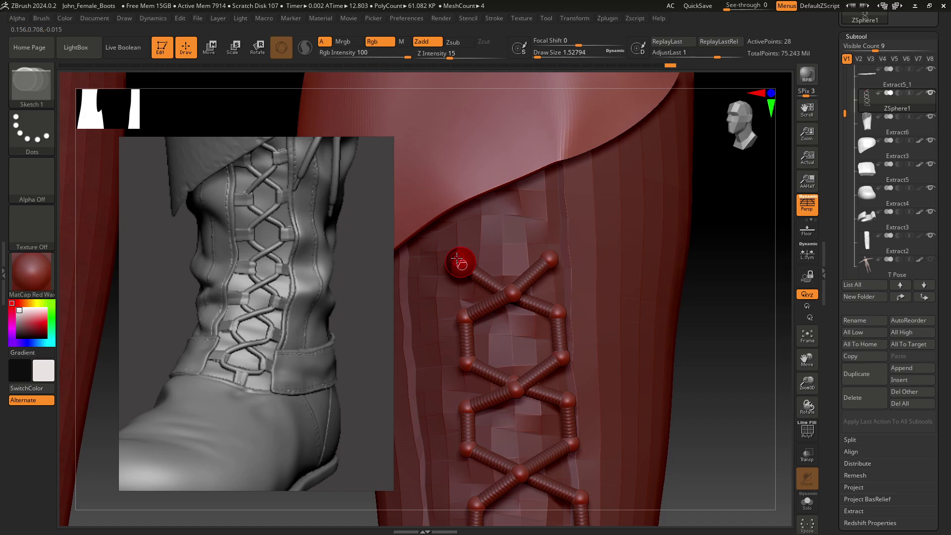
Redraw the top lace ZSphere, raise it under the cuff, then select the Extract3 subtool.
left_click(458, 260, "alt")
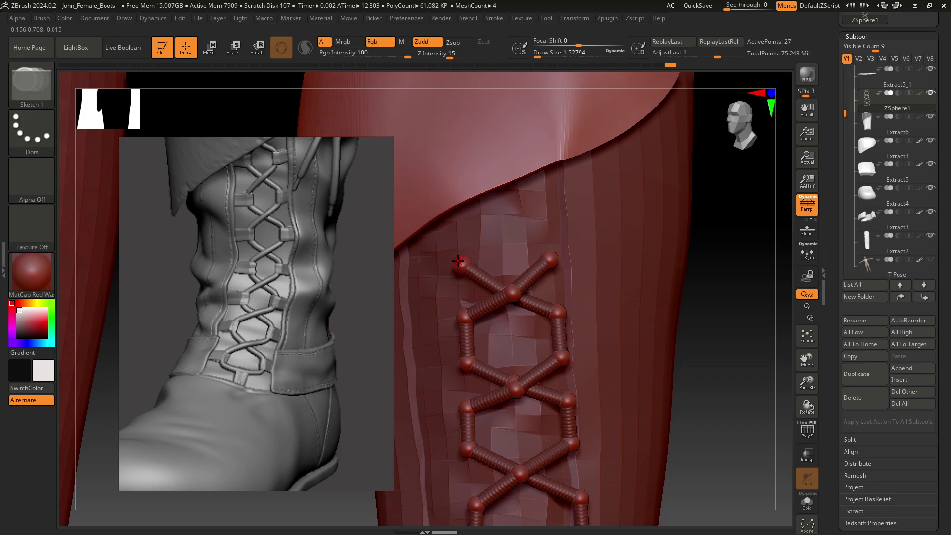
left_click_drag(460, 265, 459, 219)
key("w")
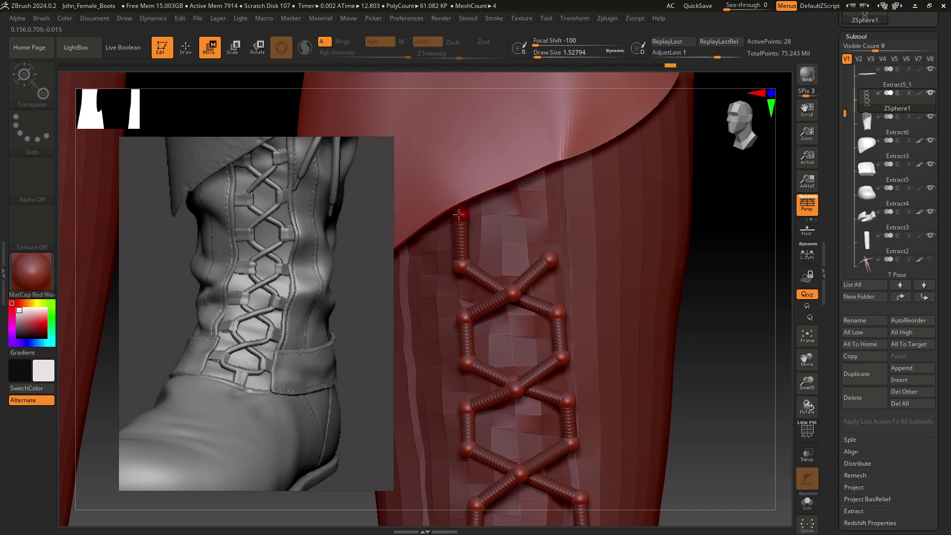
mouse_move(723, 371)
left_mouse_down()
mouse_move(481, 237)
mouse_move(465, 217)
left_mouse_up()
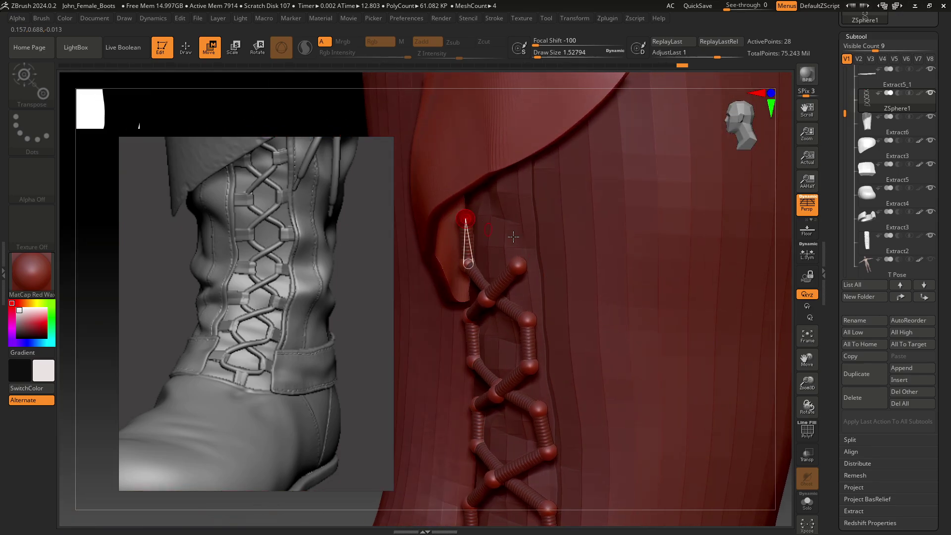
mouse_move(513, 237)
left_mouse_down()
mouse_move(685, 349)
mouse_move(697, 367)
left_mouse_up()
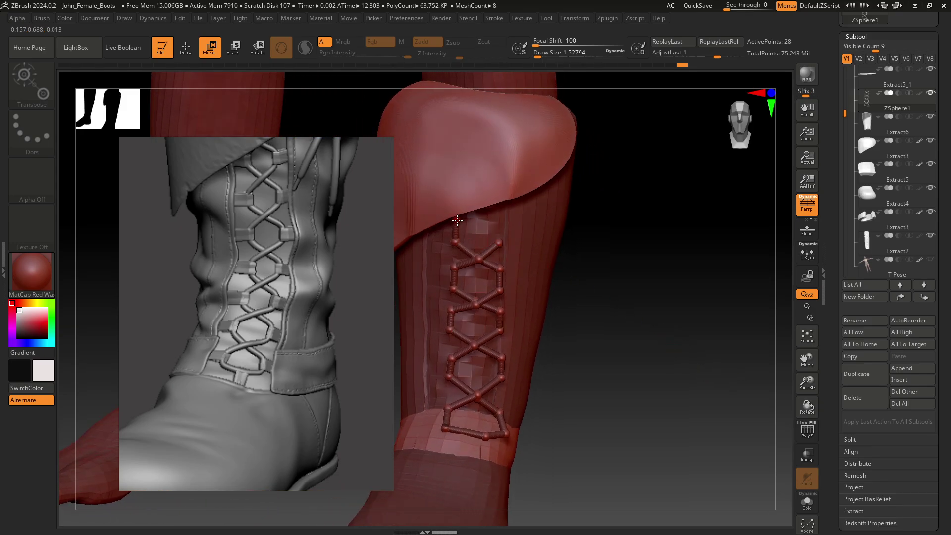
left_click(476, 137, "alt")
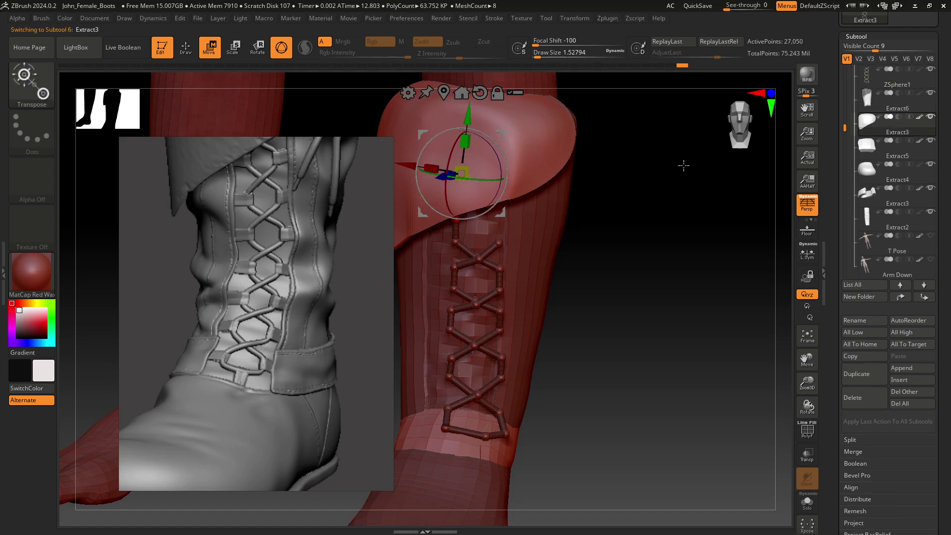
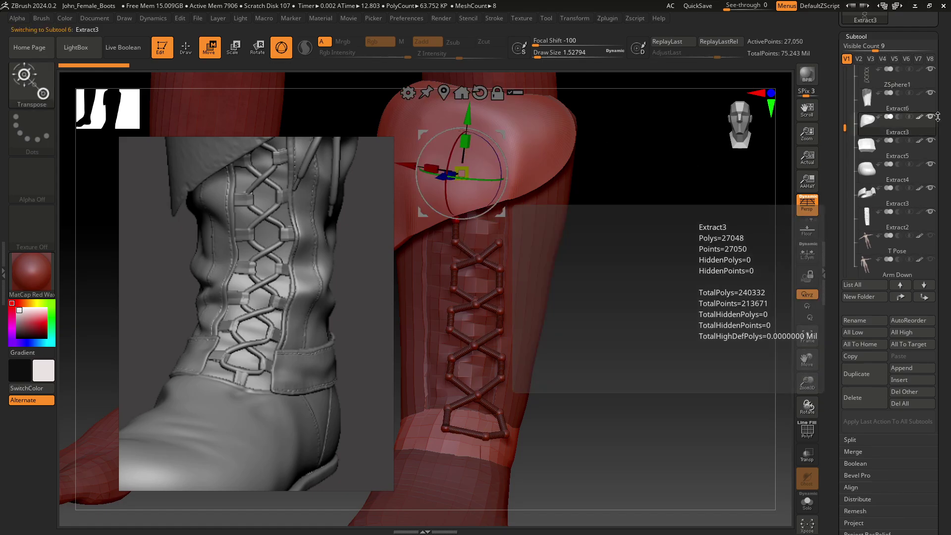
With ZSphere1 selected, add a ZSphere at the chain's top and pull it up the shin.
left_click(465, 260, "alt")
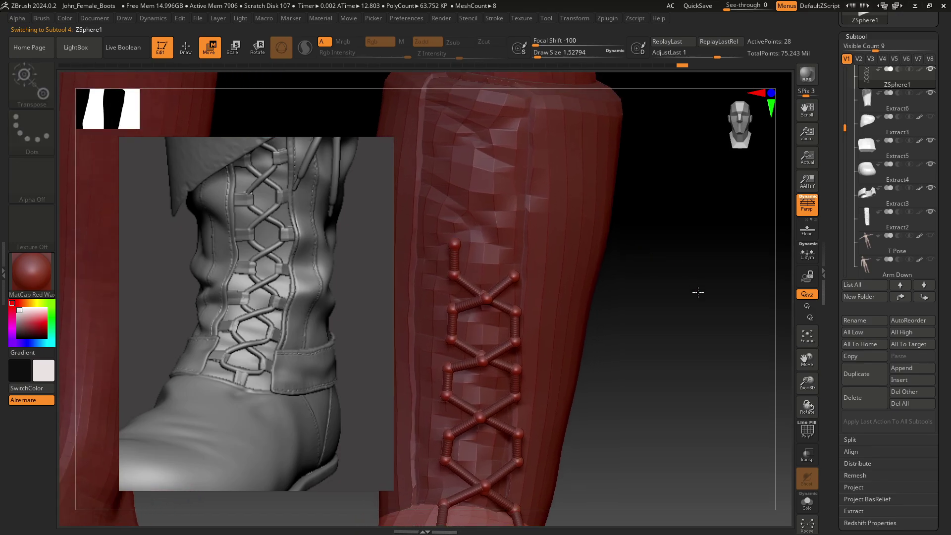
mouse_move(698, 292)
right_mouse_down("ctrl")
mouse_move(562, 391)
mouse_move(717, 424)
mouse_move(736, 416)
mouse_move(559, 394)
right_mouse_up("ctrl")
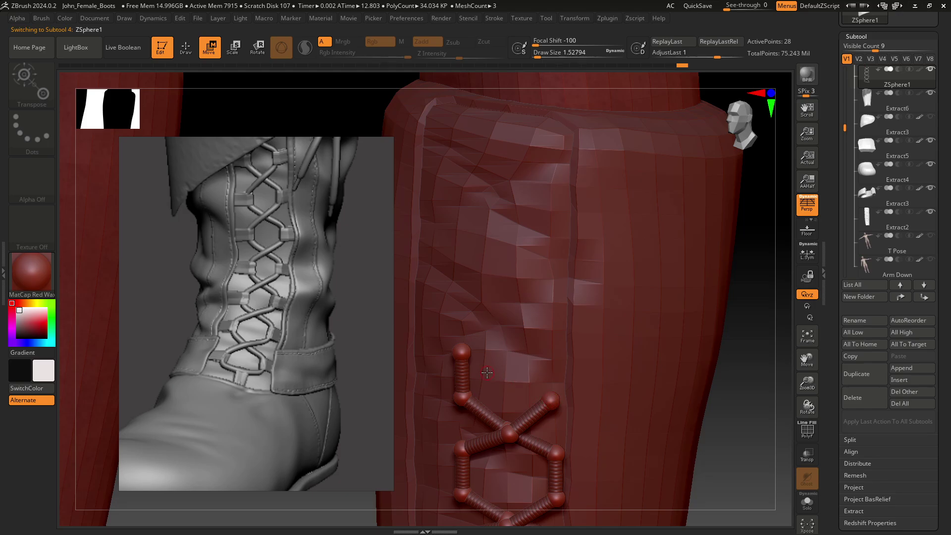
key("q")
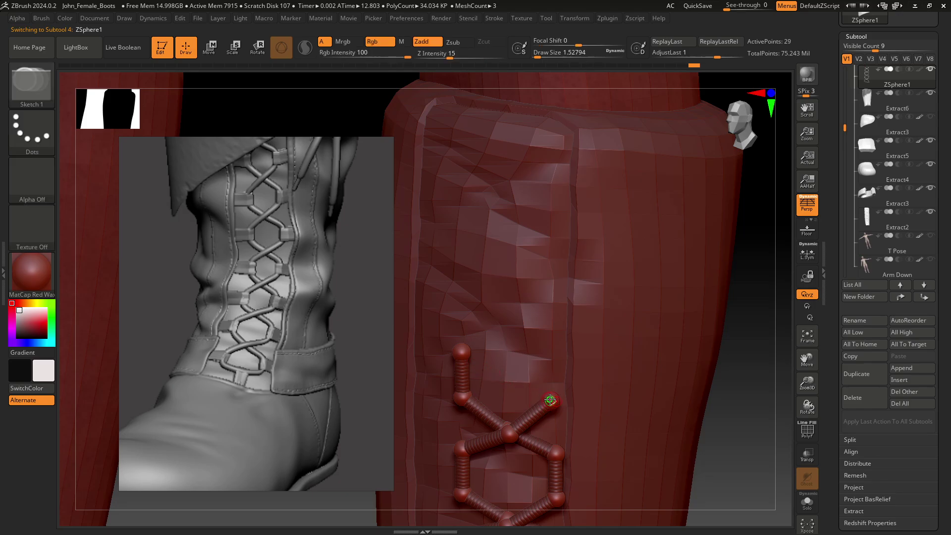
left_click(550, 402, "alt")
left_click_drag(550, 400, 550, 401)
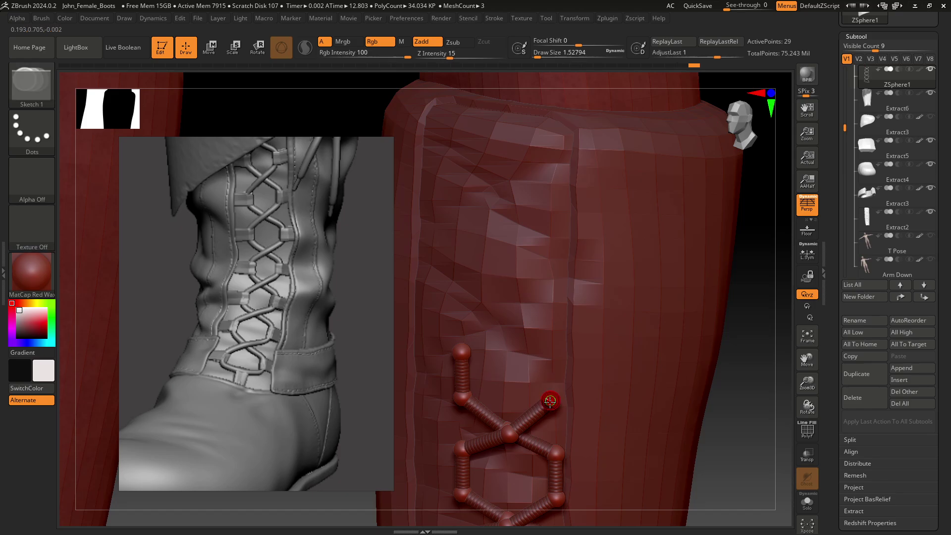
key("w")
left_click_drag(549, 400, 549, 351)
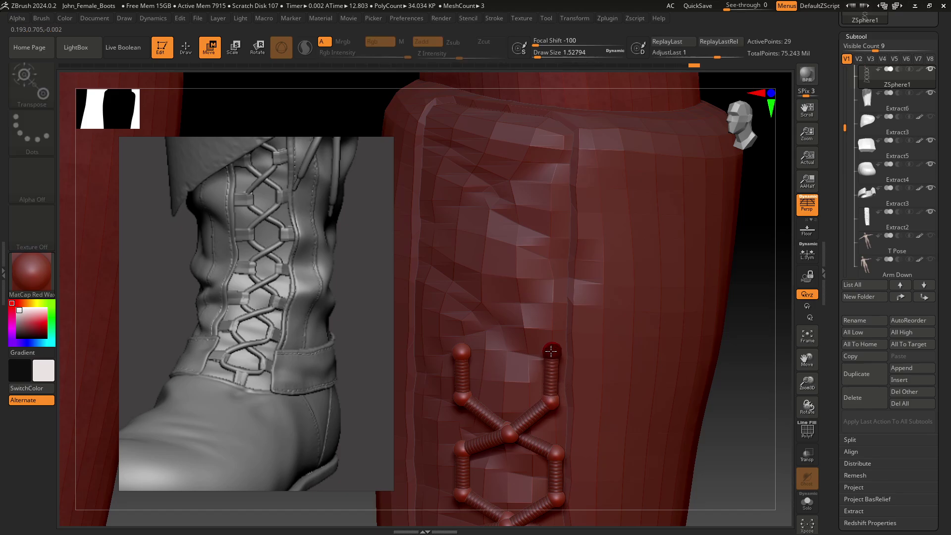
mouse_move(735, 421)
left_mouse_down()
mouse_move(664, 408)
mouse_move(672, 357)
mouse_move(563, 391)
left_mouse_up()
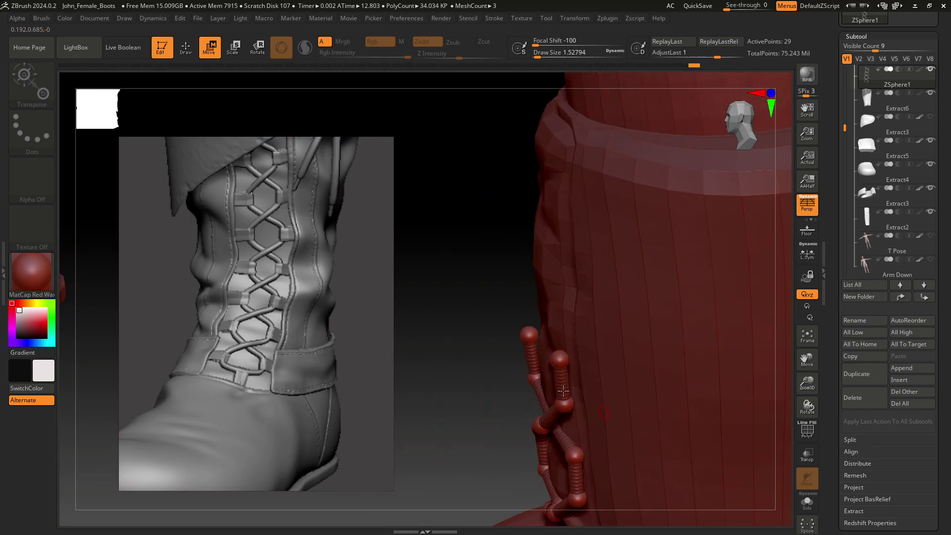
left_click_drag(528, 338, 502, 325)
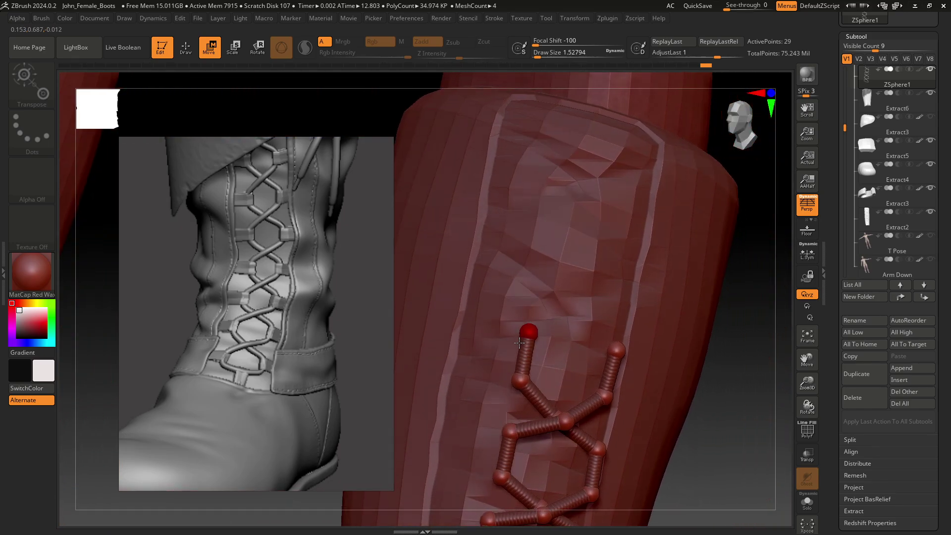
mouse_move(777, 335)
left_mouse_down()
mouse_move(676, 341)
mouse_move(750, 426)
mouse_move(737, 416)
left_mouse_up()
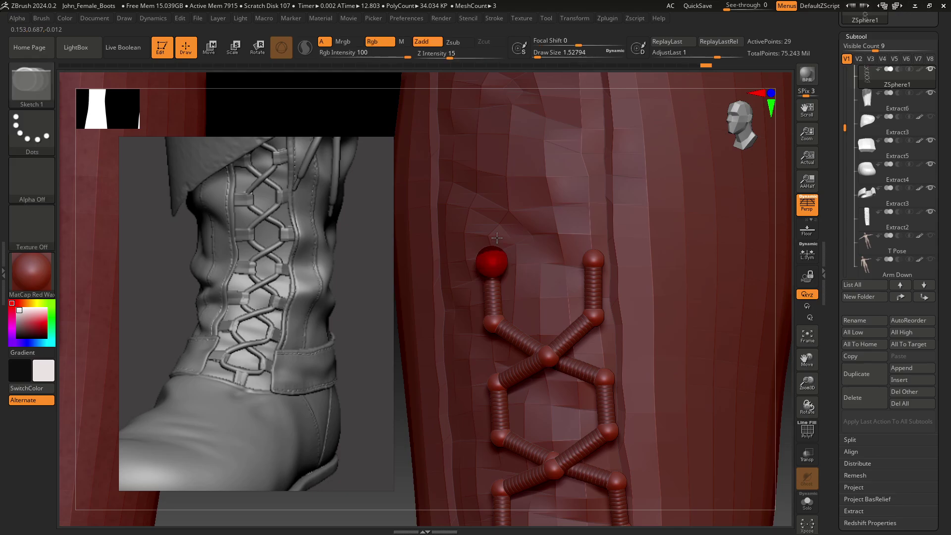
Add another top ZSphere and shift it right to continue the criss-cross, checking from the side.
left_click_drag(492, 261, 577, 220)
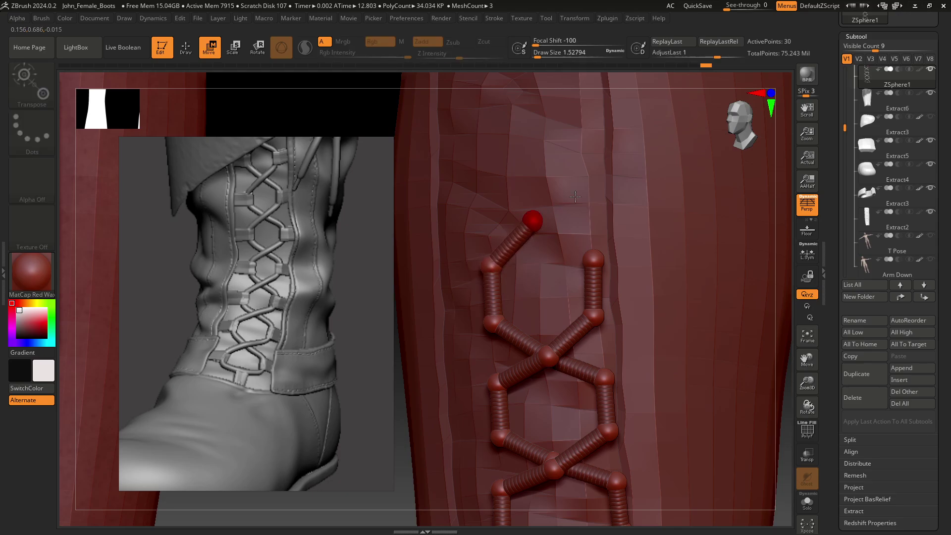
key("f")
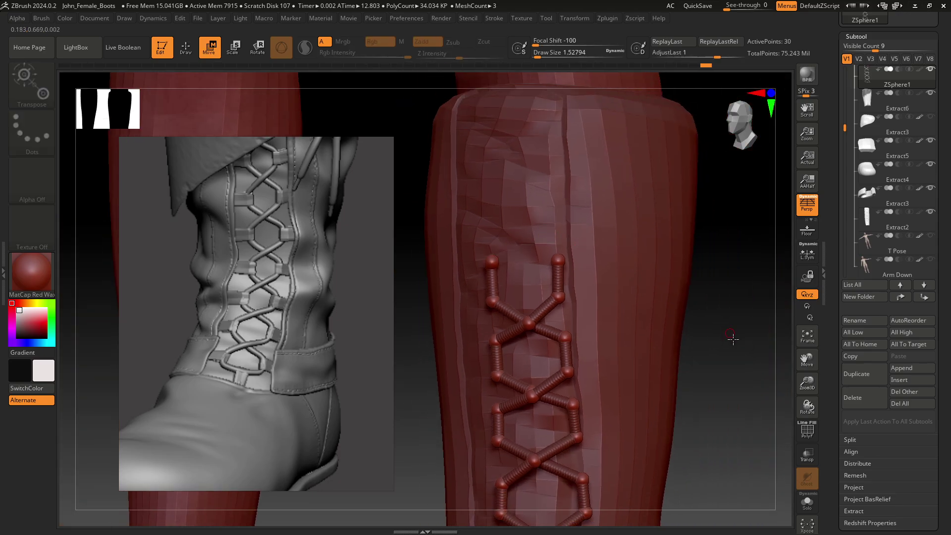
left_click_drag(728, 332, 708, 399)
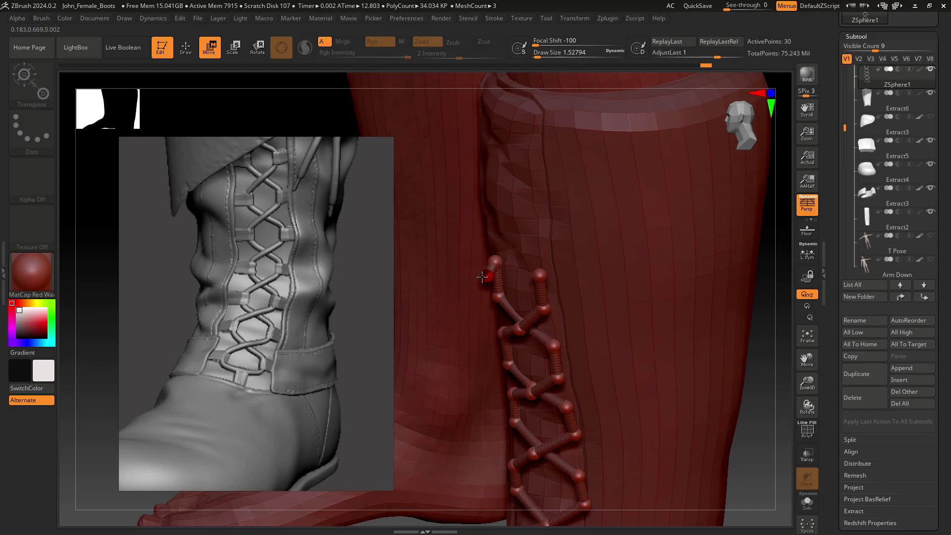
left_click_drag(746, 449, 506, 295)
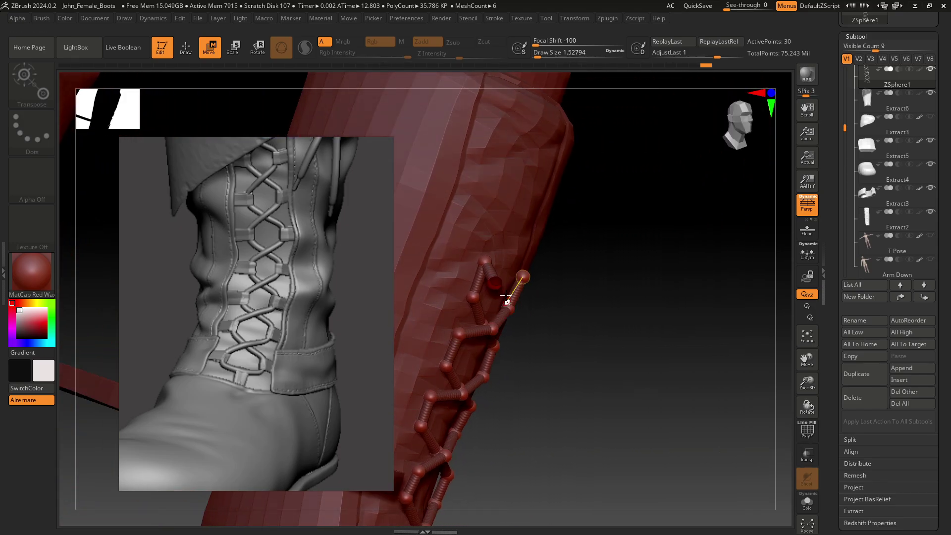
left_click_drag(596, 299, 600, 340)
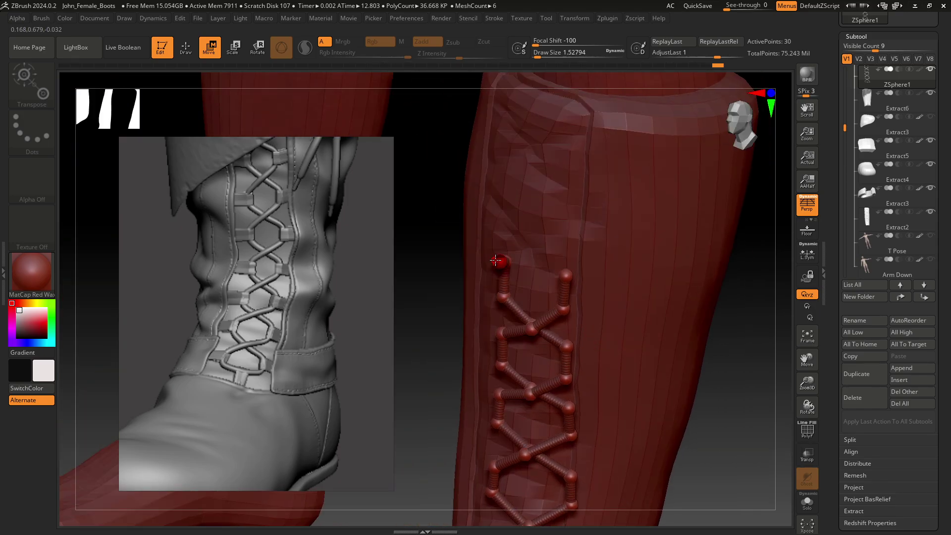
left_click_drag(496, 260, 565, 258)
mouse_move(774, 376)
left_mouse_down()
mouse_move(704, 362)
mouse_move(557, 264)
mouse_move(559, 246)
left_mouse_up()
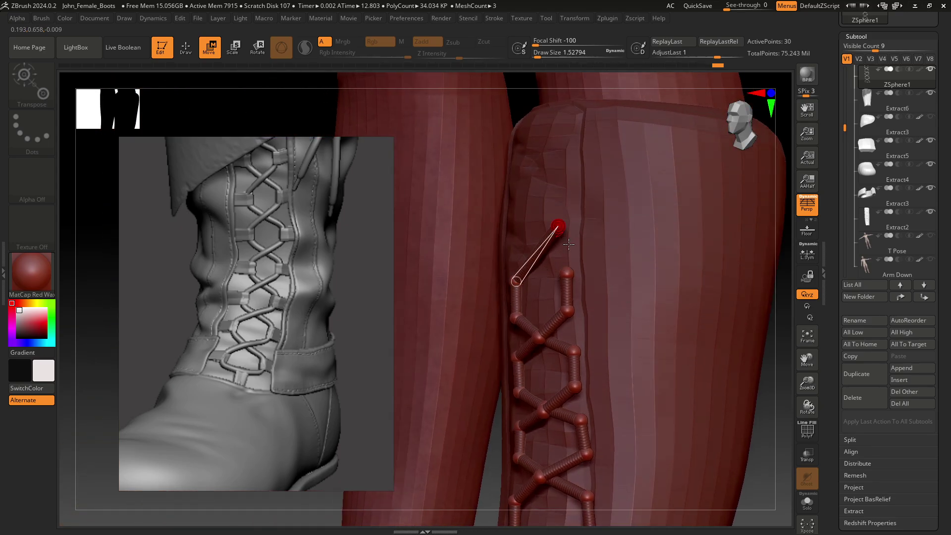
left_click_drag(777, 421, 580, 283)
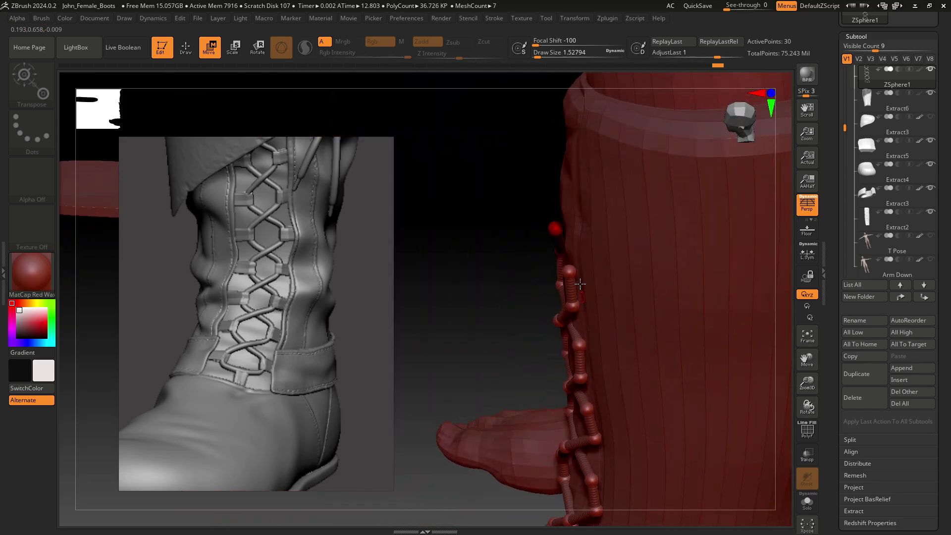
mouse_move(448, 283)
left_mouse_down()
mouse_move(538, 244)
mouse_move(562, 252)
left_mouse_up()
Insert a ZSphere on the top link and bend the link at that middle sphere.
left_click_drag(460, 298, 508, 263)
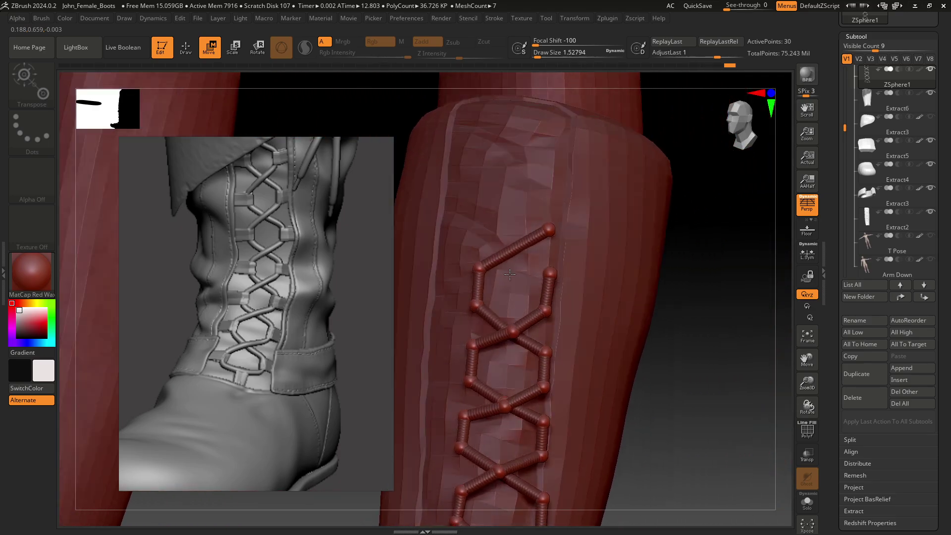
key("q")
left_click(511, 253)
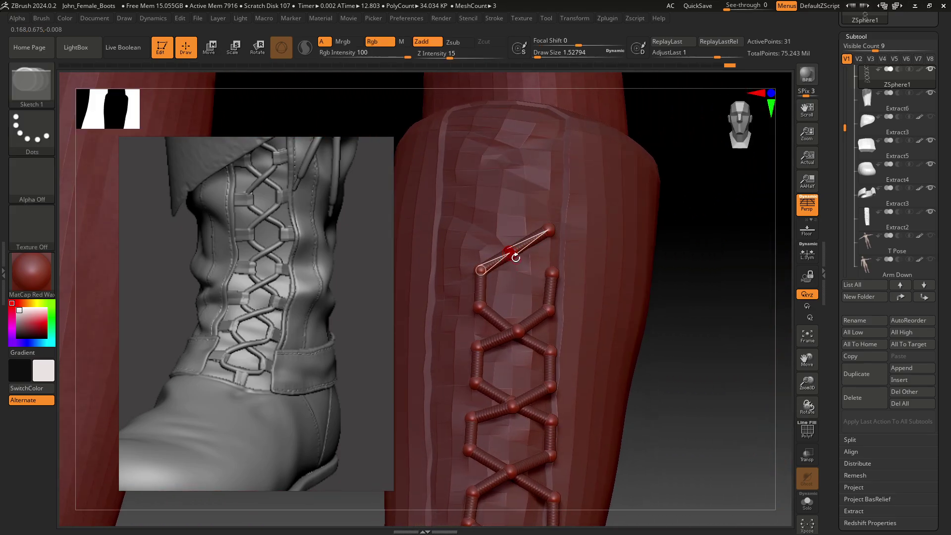
left_click_drag(687, 371, 684, 420)
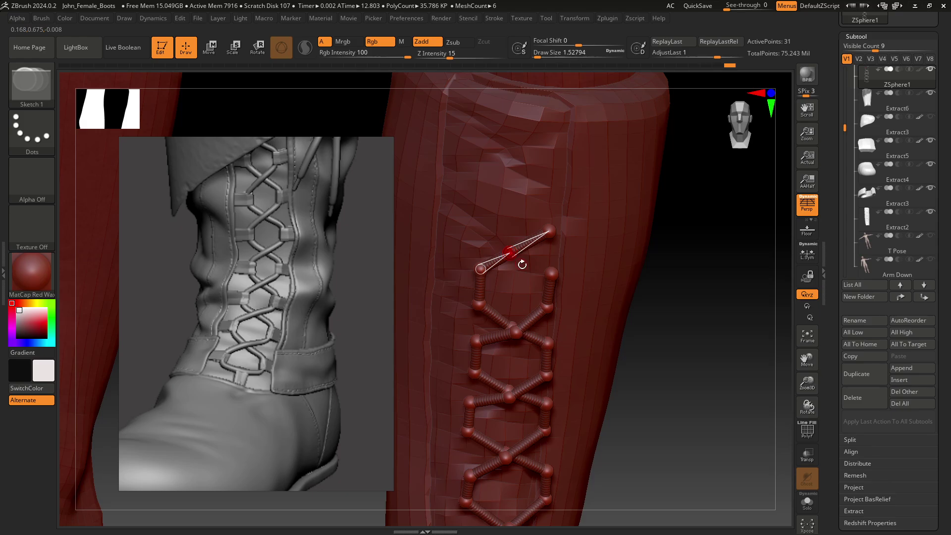
left_click_drag(696, 399, 663, 388)
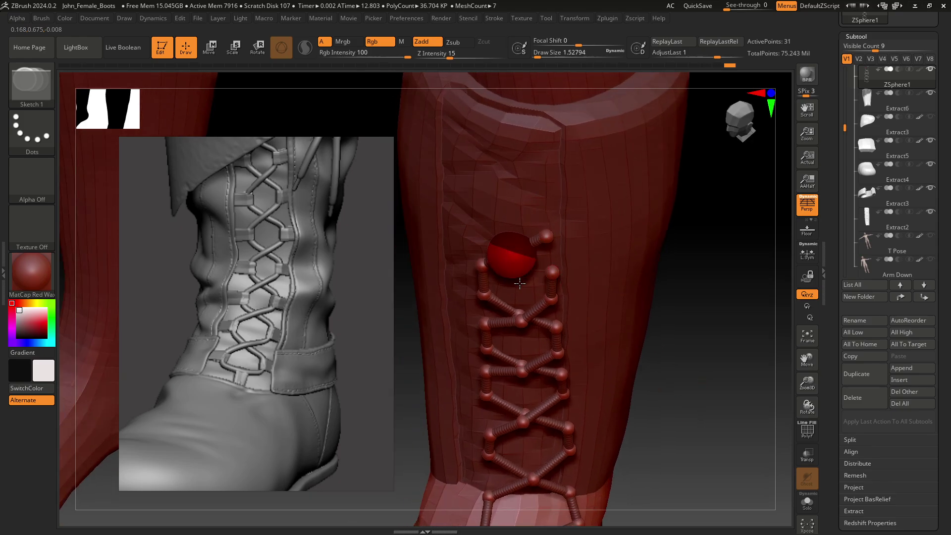
key("w")
left_click_drag(508, 253, 509, 259)
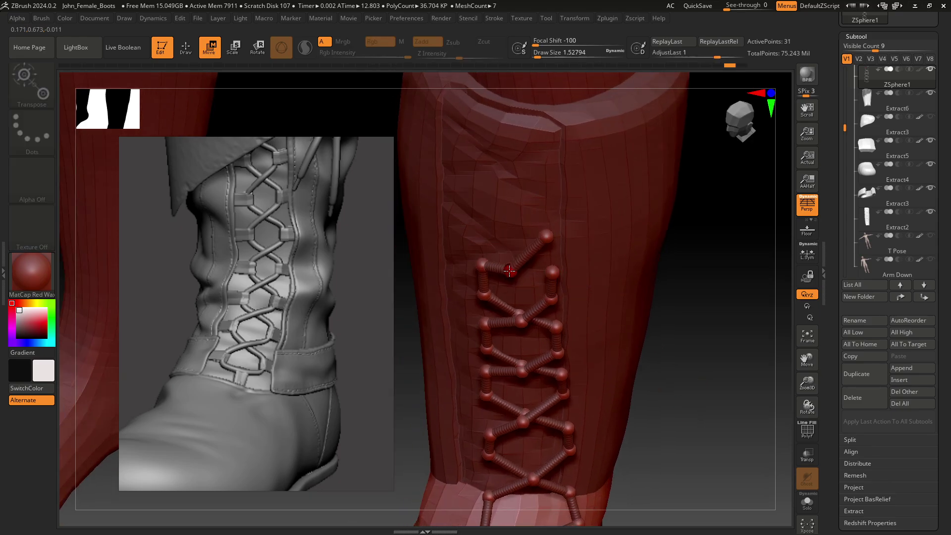
mouse_move(697, 375)
left_mouse_down()
mouse_move(682, 332)
mouse_move(540, 304)
left_mouse_up()
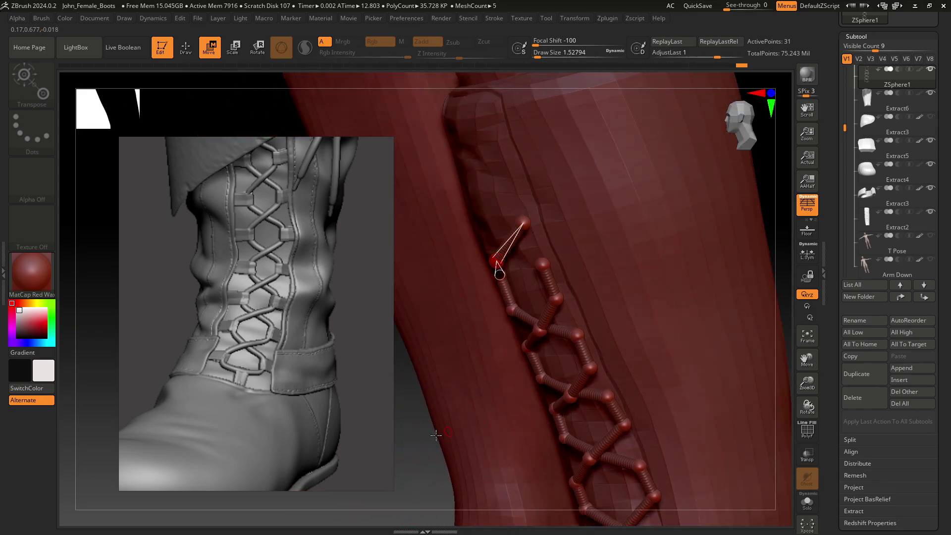
left_click_drag(436, 434, 547, 271)
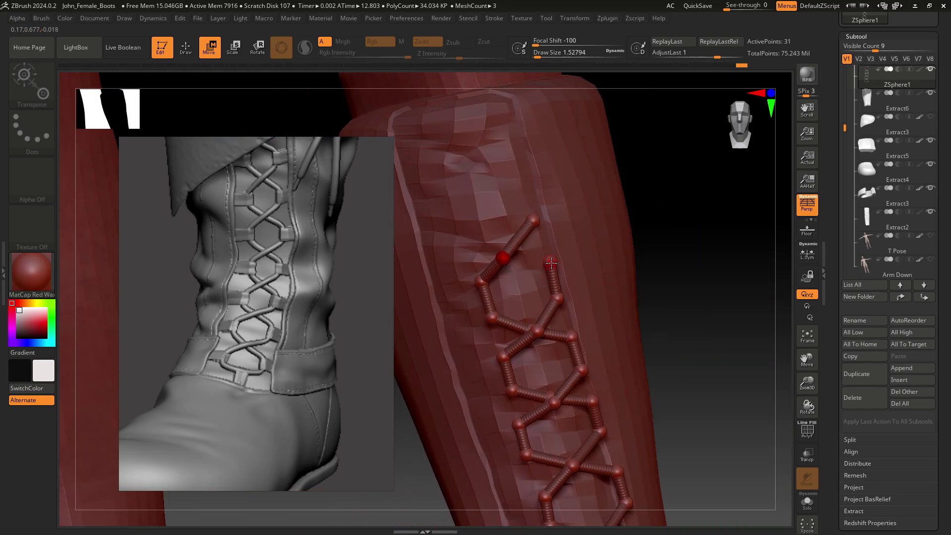
mouse_move(681, 357)
left_mouse_down()
mouse_move(675, 294)
mouse_move(573, 281)
mouse_move(559, 255)
left_mouse_up()
Replace an oversized sphere with a new end ZSphere moved left and up across the shin.
key("q")
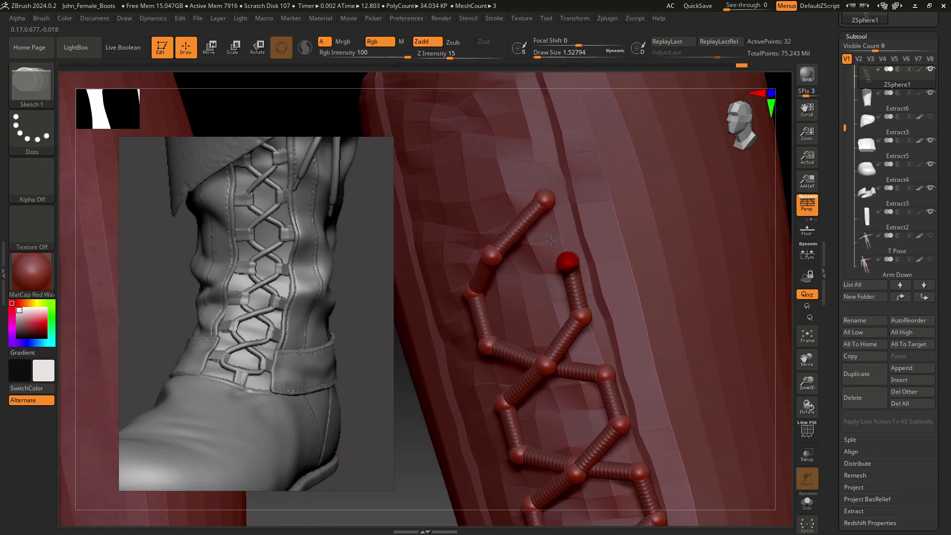
left_click(569, 277, "alt")
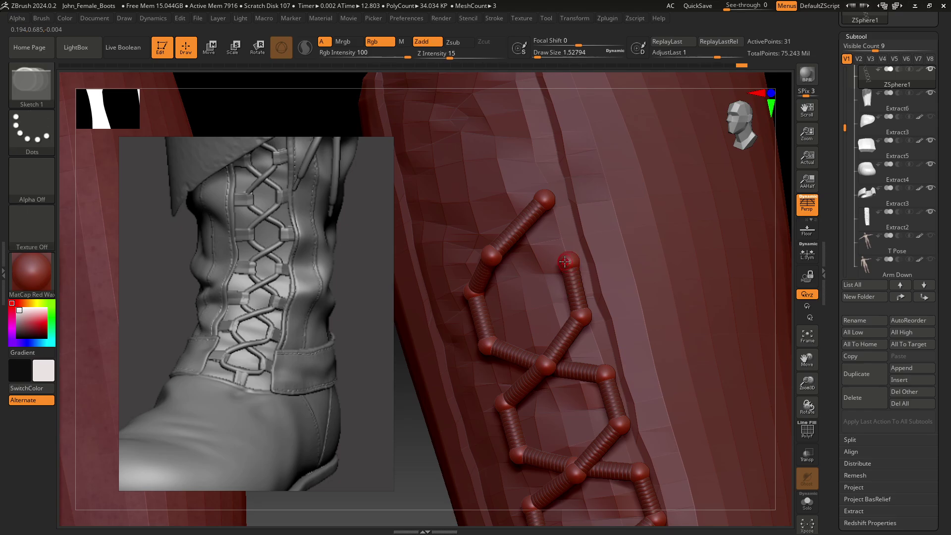
left_click_drag(560, 253, 552, 245)
key("w")
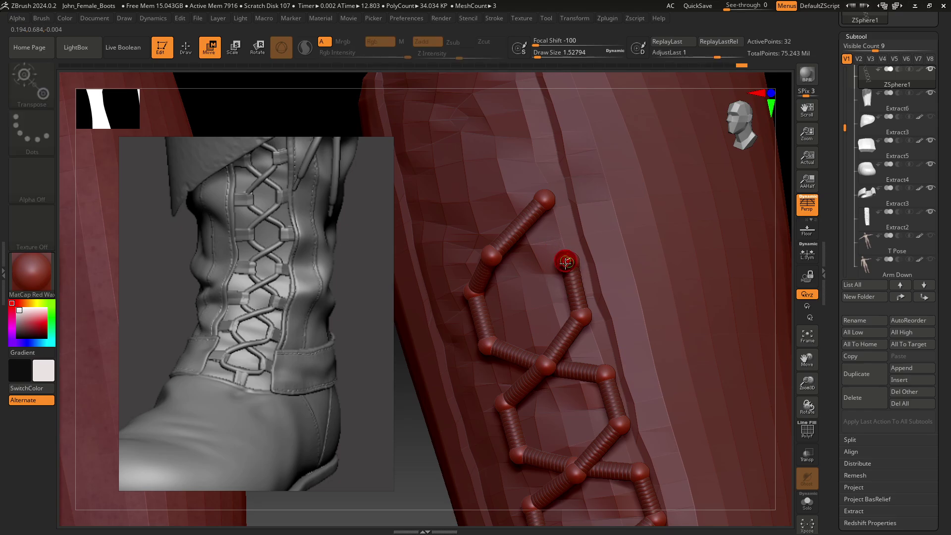
left_click_drag(565, 261, 475, 253)
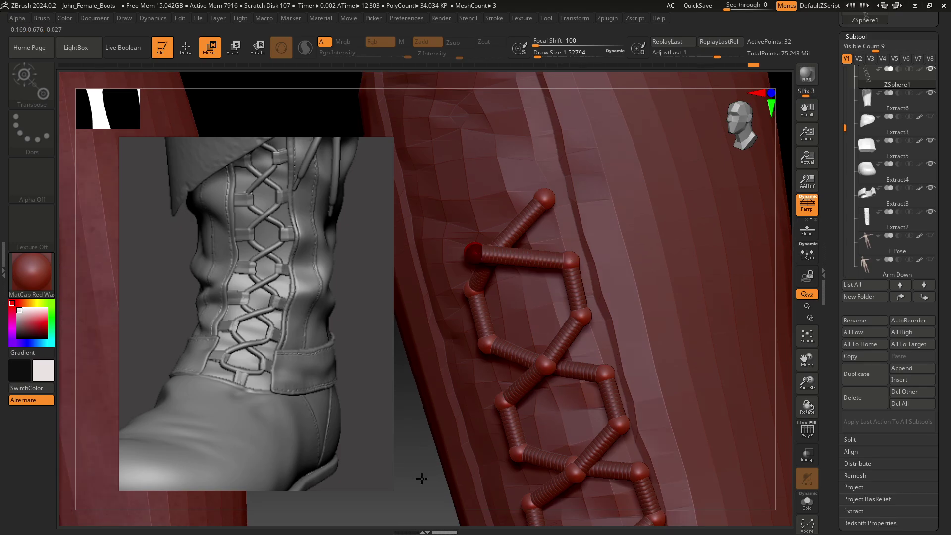
right_click_drag(623, 352, 466, 498)
left_click_drag(538, 285, 486, 256)
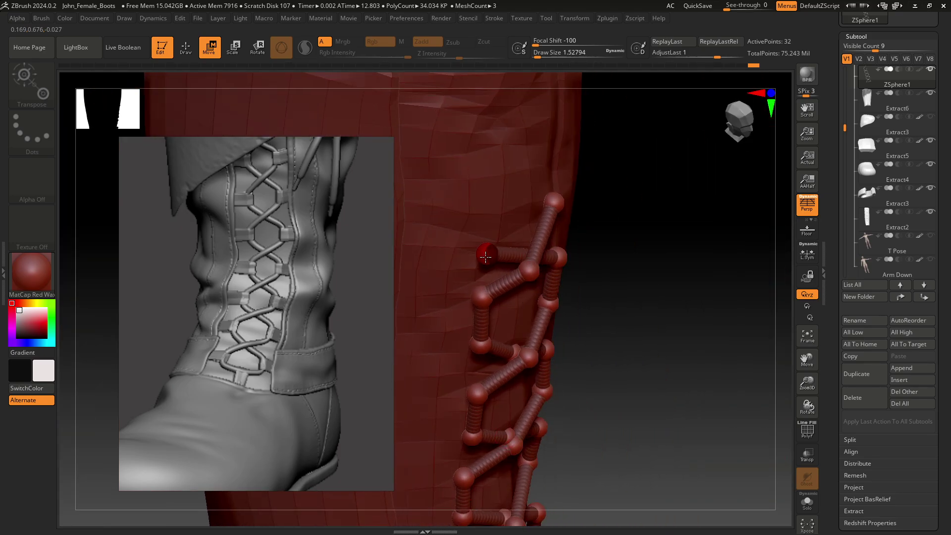
right_click_drag(485, 255, 658, 335)
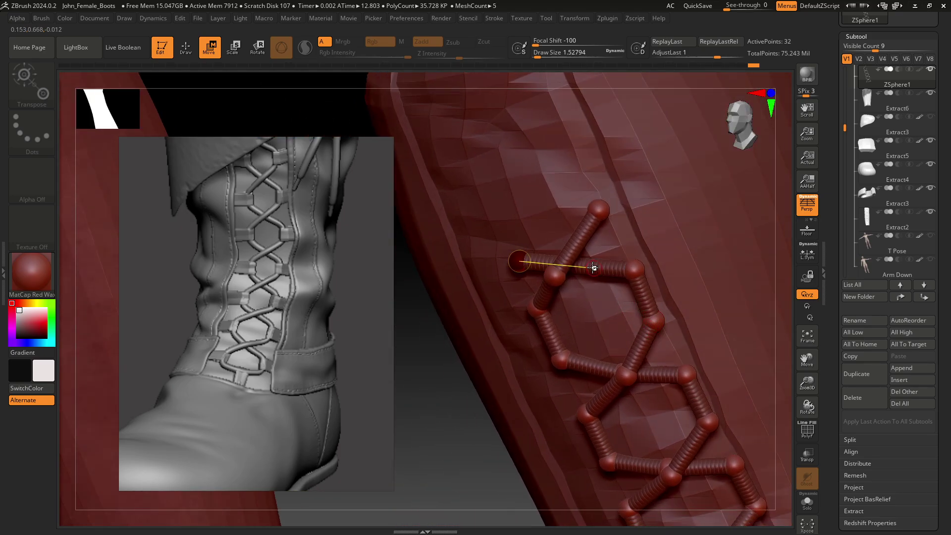
Insert another ZSphere on the top lacing link and turn the boot to face the chain.
key("q")
left_click(593, 267)
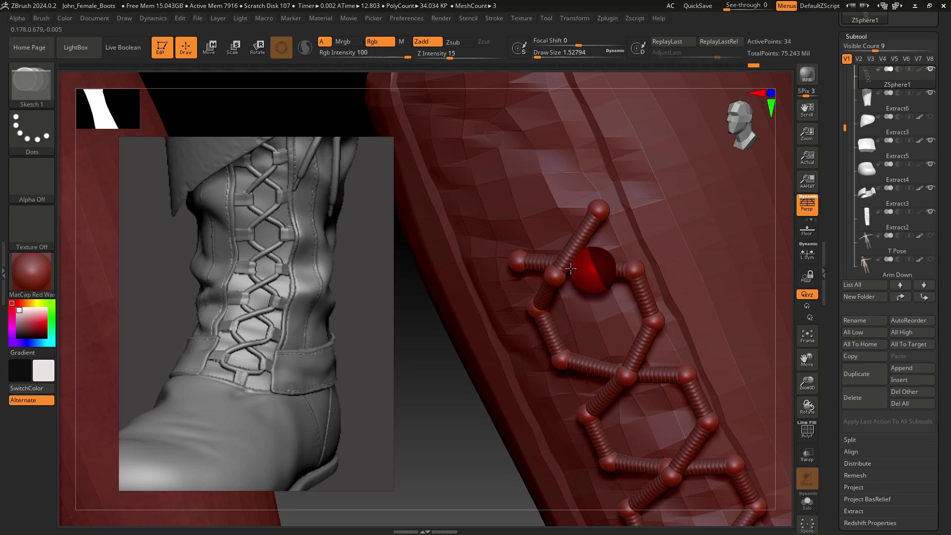
key("w")
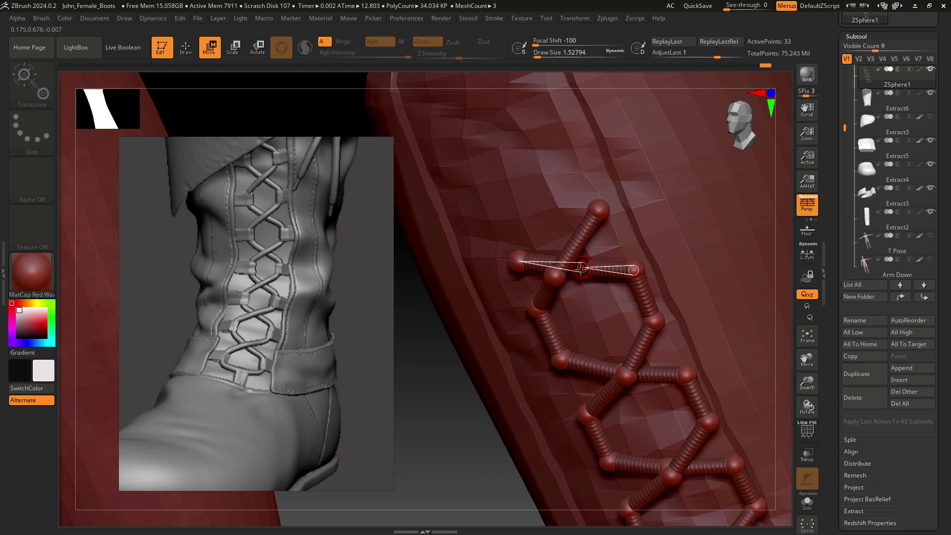
mouse_move(575, 268)
right_mouse_down()
mouse_move(522, 377)
mouse_move(577, 392)
mouse_move(708, 302)
mouse_move(715, 328)
mouse_move(471, 406)
mouse_move(503, 343)
mouse_move(477, 396)
mouse_move(562, 283)
right_mouse_up()
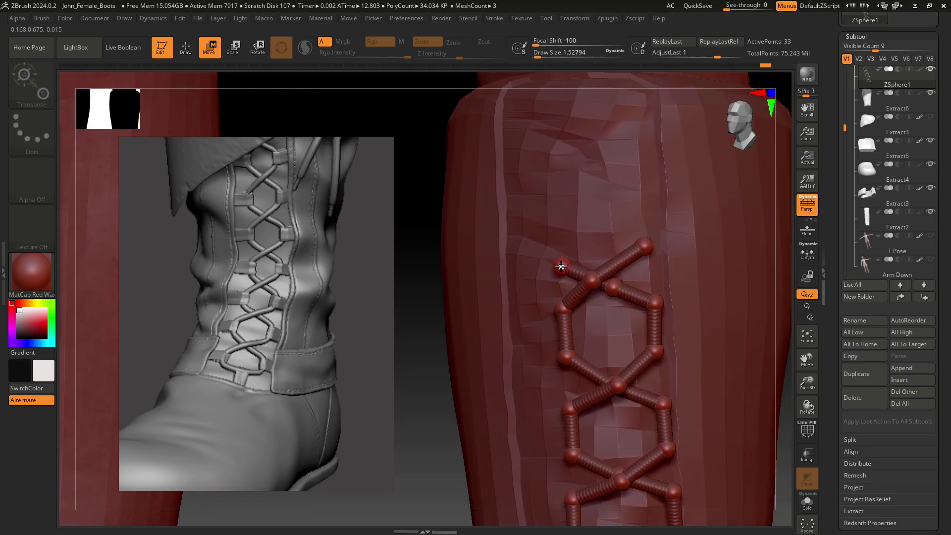
Pull the end ZSphere up the shin and fine-tune the top sphere left and right.
left_click_drag(560, 267, 558, 254)
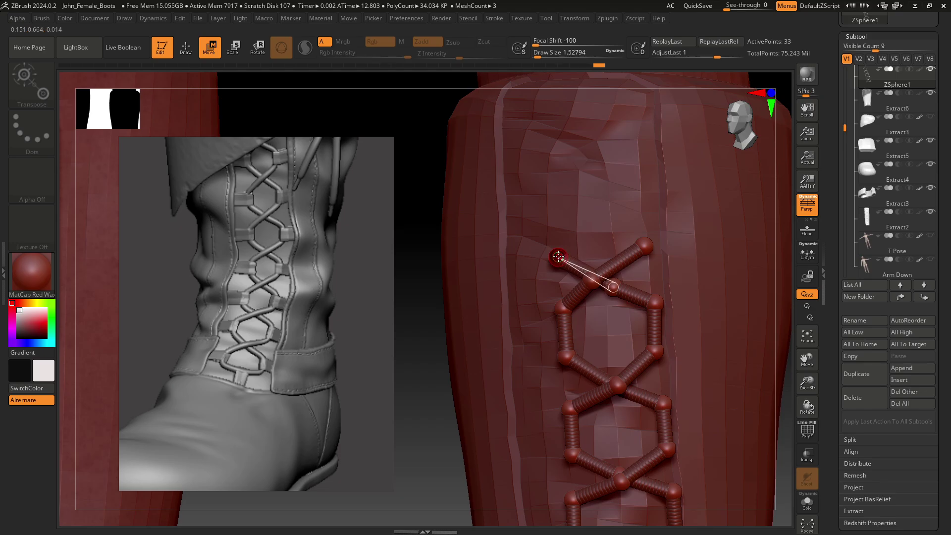
left_click_drag(557, 256, 552, 212)
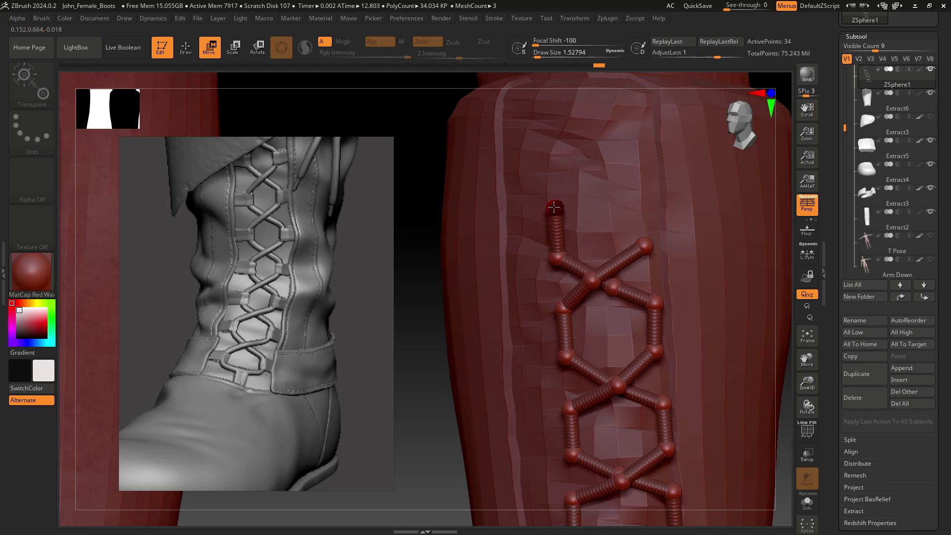
right_click_drag(521, 269, 531, 258)
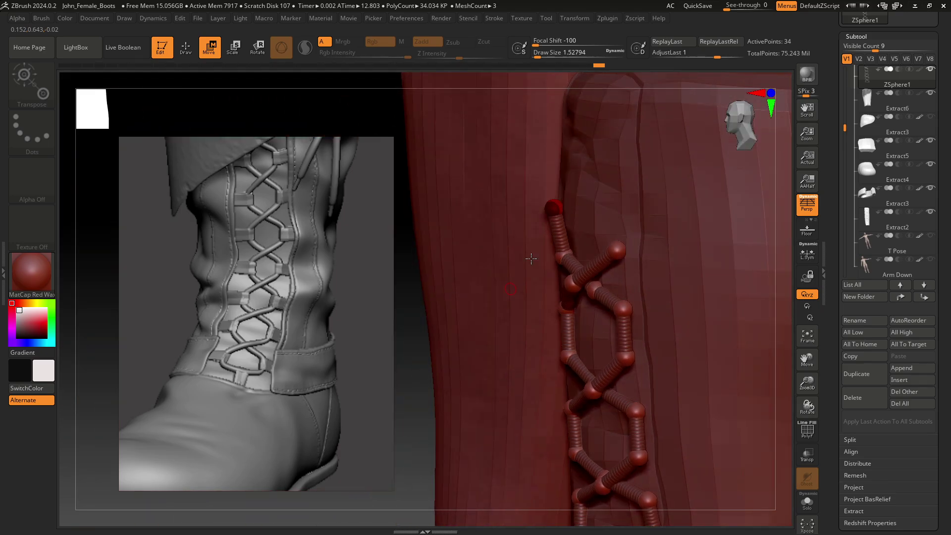
left_click_drag(557, 208, 566, 205)
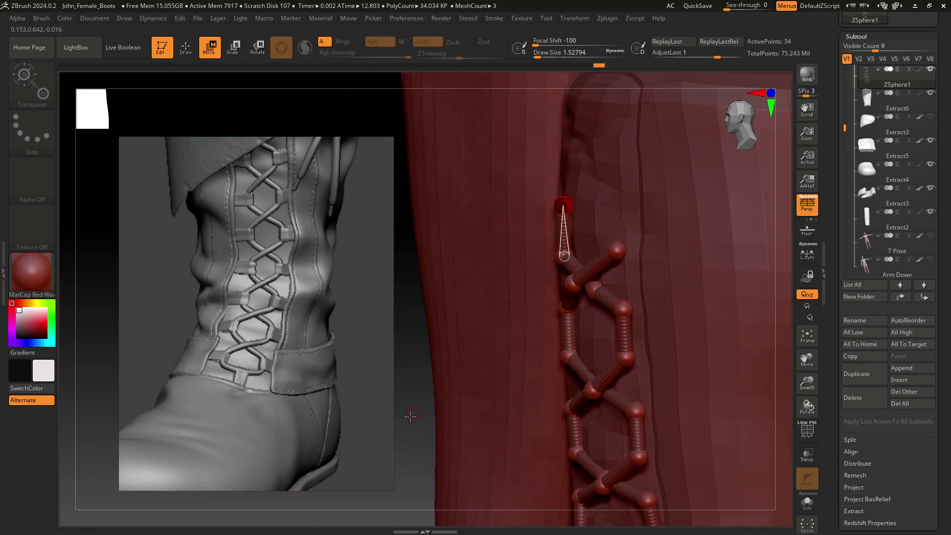
left_click_drag(411, 415, 545, 270)
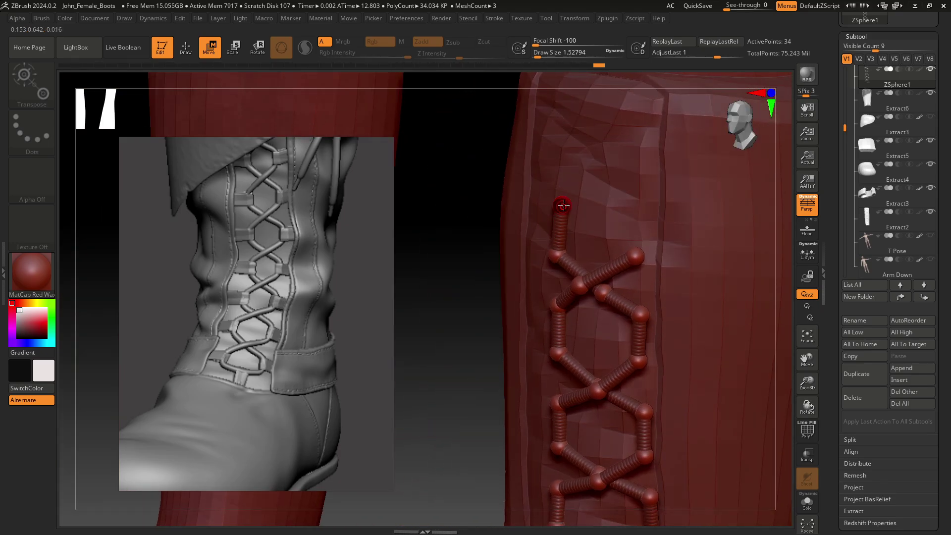
left_click_drag(563, 206, 555, 204)
left_click_drag(491, 291, 571, 229)
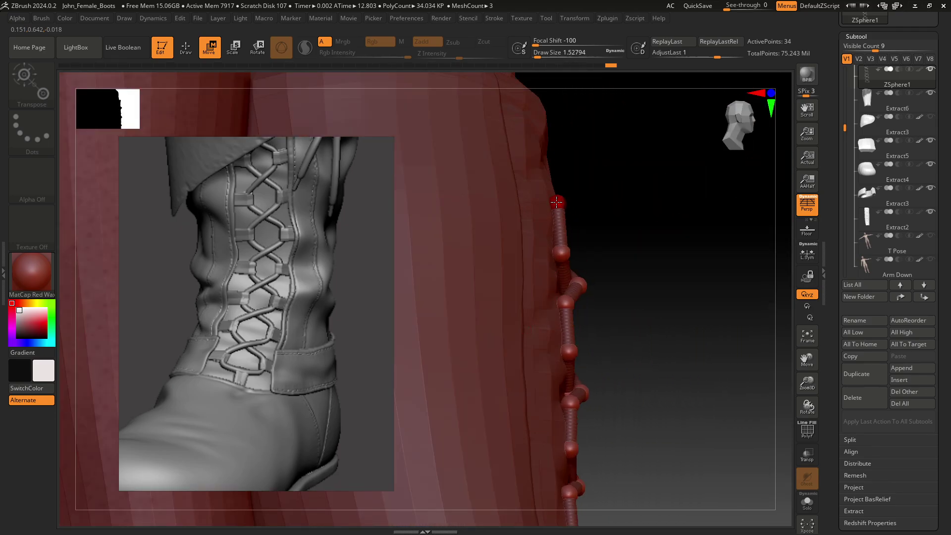
mouse_move(657, 267)
left_mouse_down()
mouse_move(617, 287)
mouse_move(658, 308)
left_mouse_up()
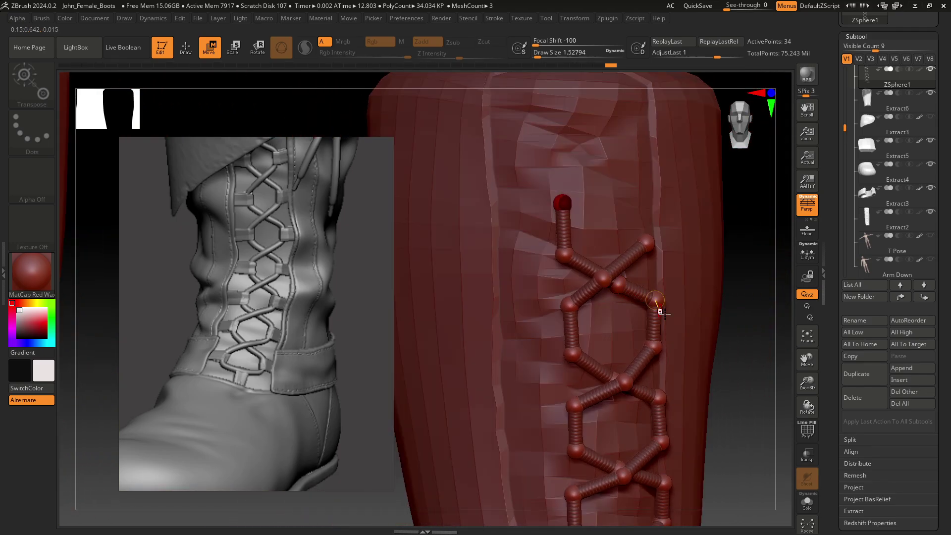
left_click_drag(675, 378, 723, 386)
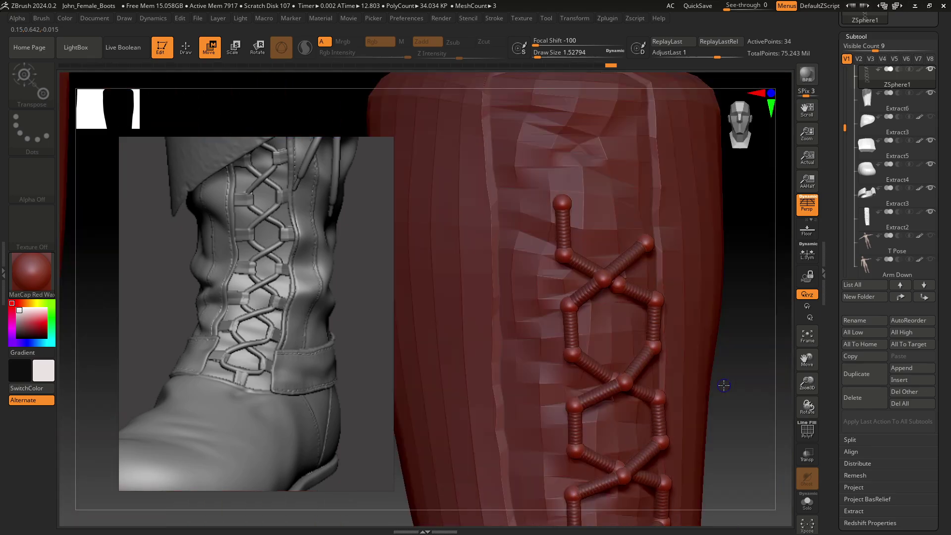
left_click_drag(706, 420, 693, 423)
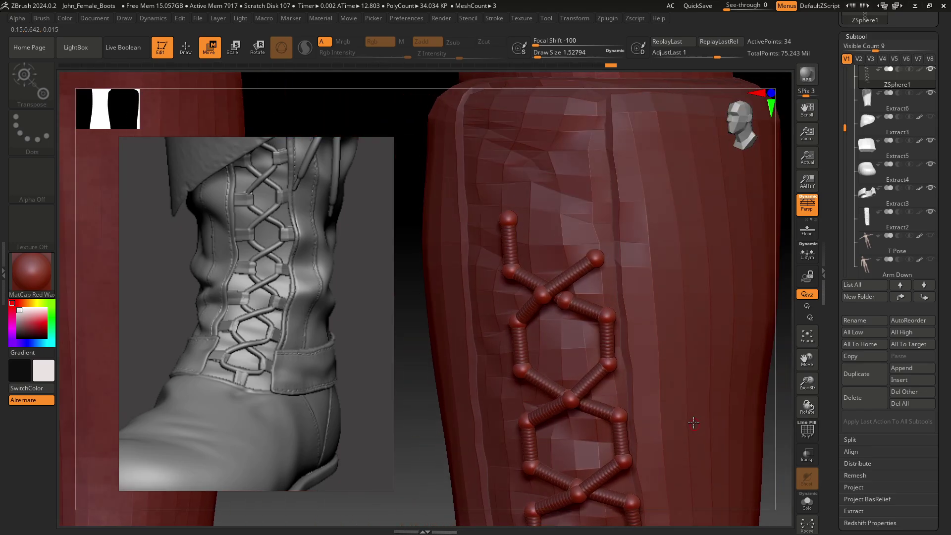
Reposition the end ZSphere and pull it higher up the shin.
mouse_move(600, 258)
left_mouse_down()
mouse_move(615, 261)
mouse_move(602, 260)
left_mouse_up()
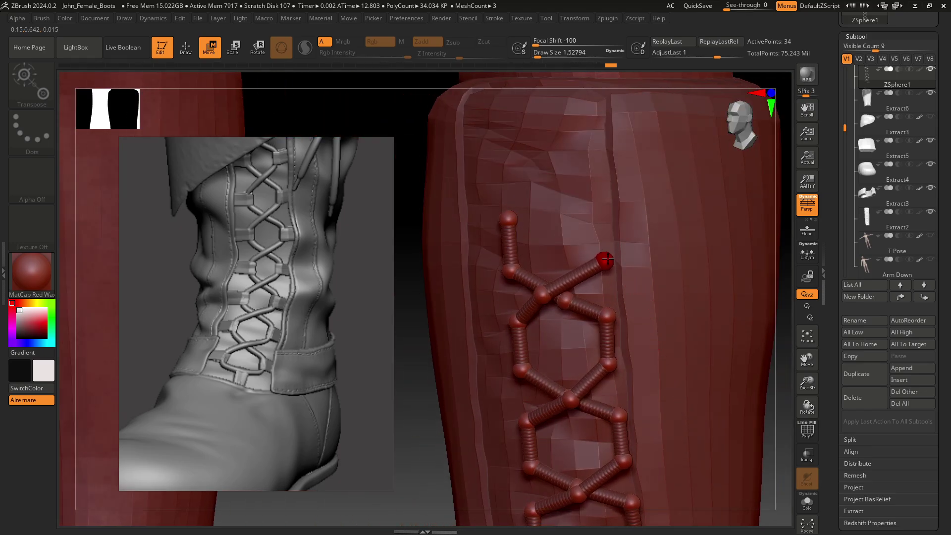
key("q")
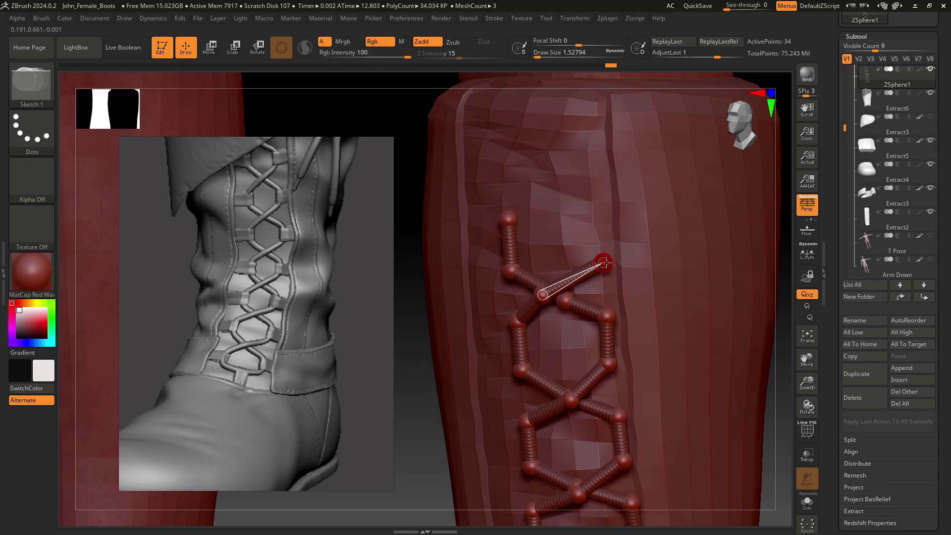
key("w")
mouse_move(603, 262)
left_mouse_down()
mouse_move(599, 208)
mouse_move(600, 217)
left_mouse_up()
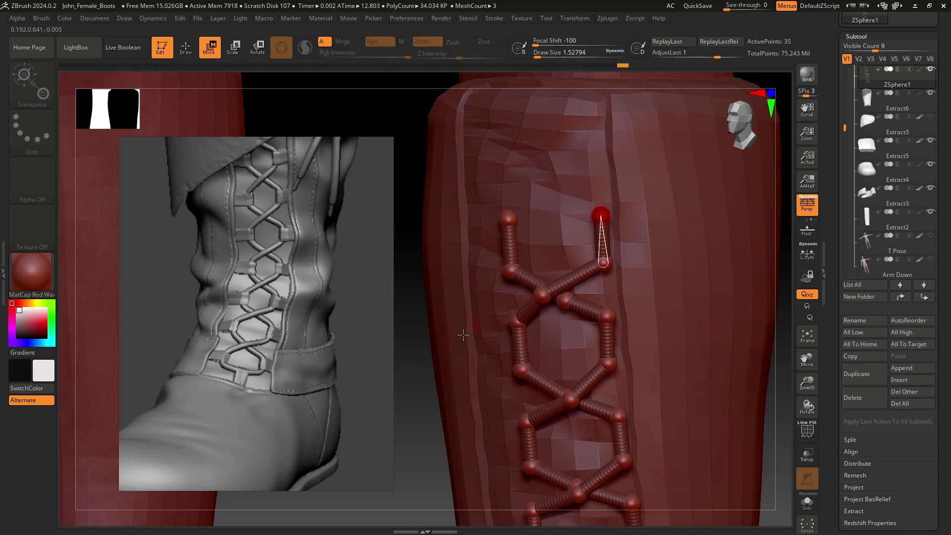
left_click_drag(432, 371, 432, 428)
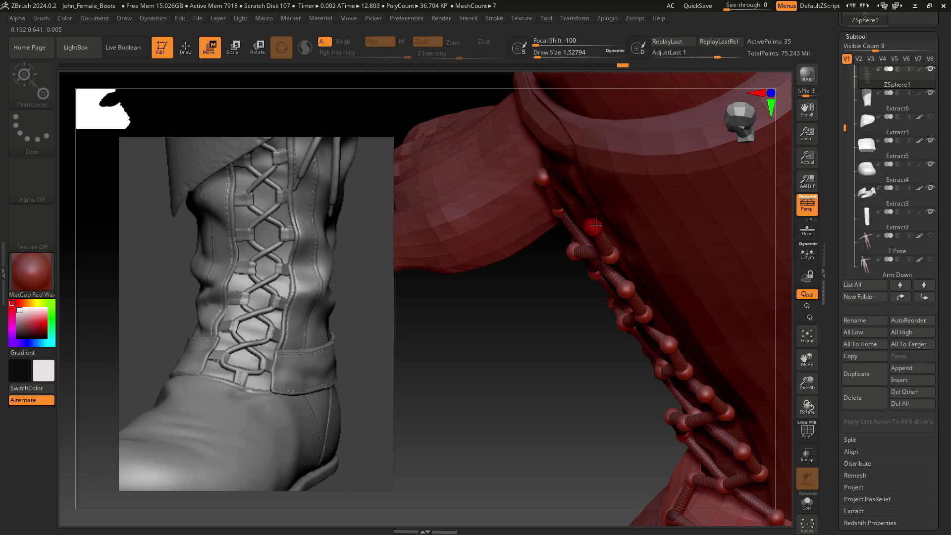
mouse_move(495, 391)
left_mouse_down()
mouse_move(519, 296)
mouse_move(554, 262)
left_mouse_up()
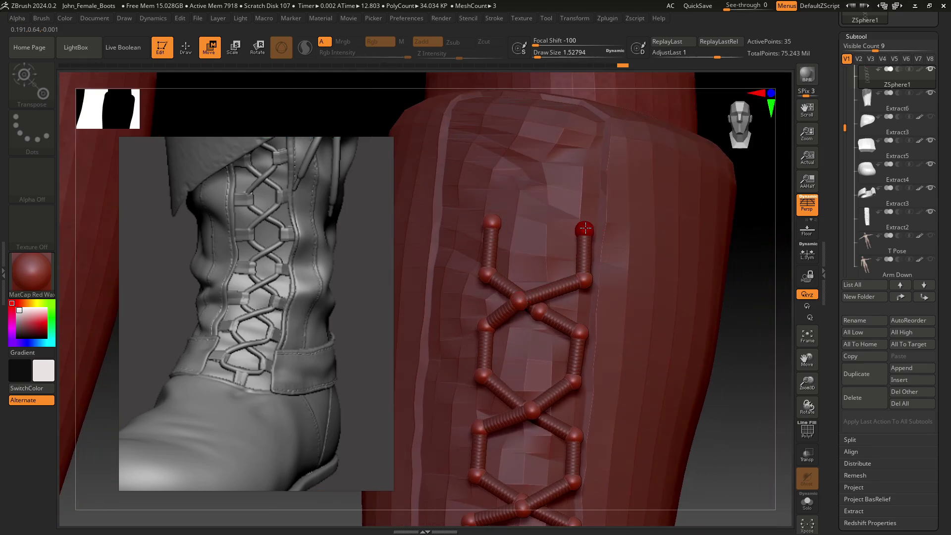
Add a ZSphere at the chain's top-left end and stretch it up and to the right.
key("q")
left_click(492, 220)
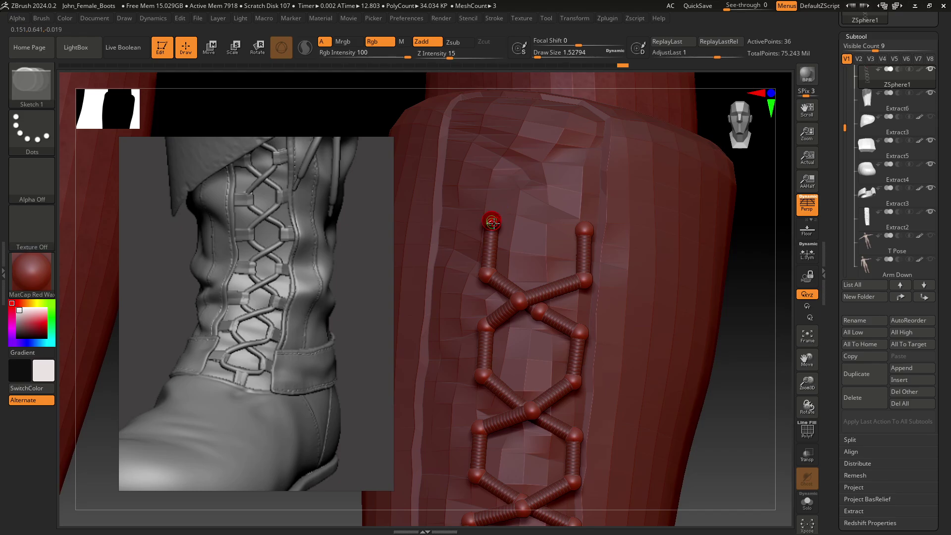
key("w")
left_click_drag(492, 221, 579, 197)
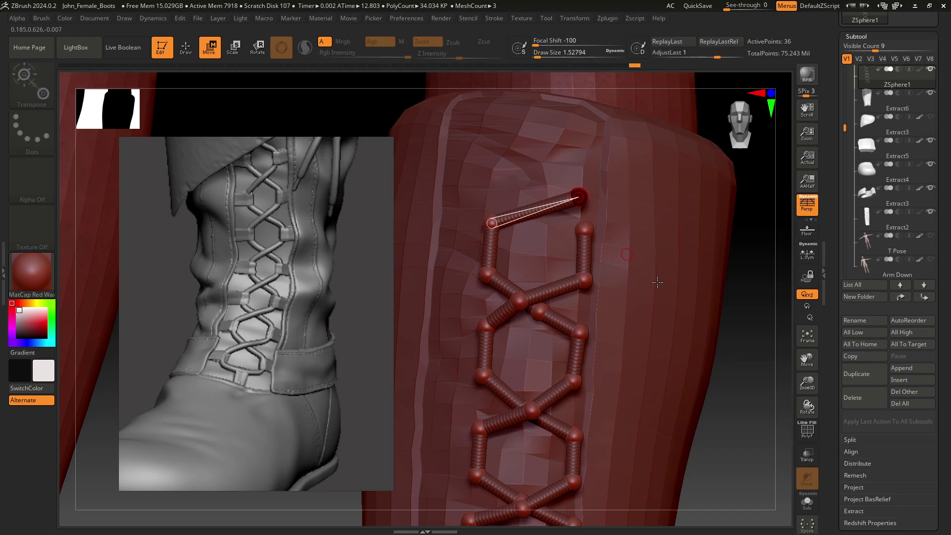
left_click_drag(746, 399, 668, 391)
left_click_drag(552, 208, 558, 193)
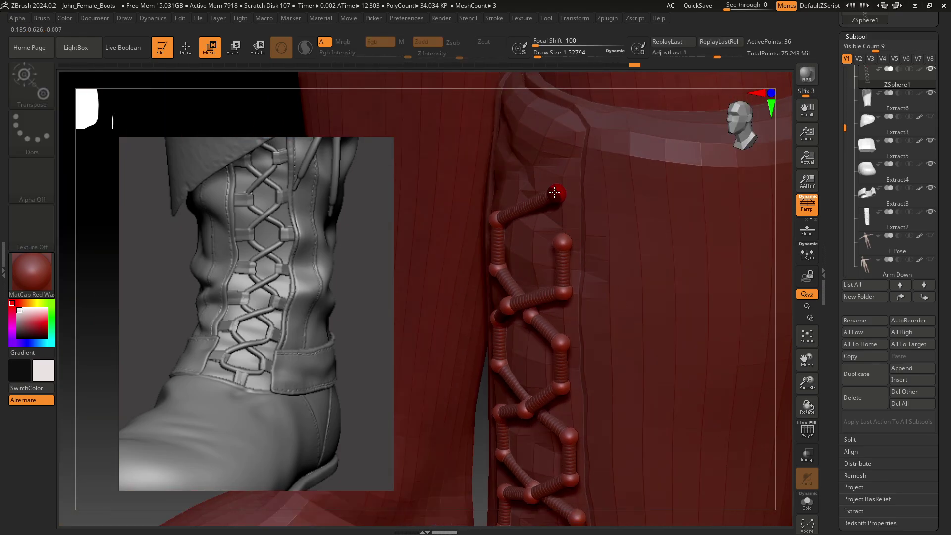
left_click_drag(480, 420, 529, 309)
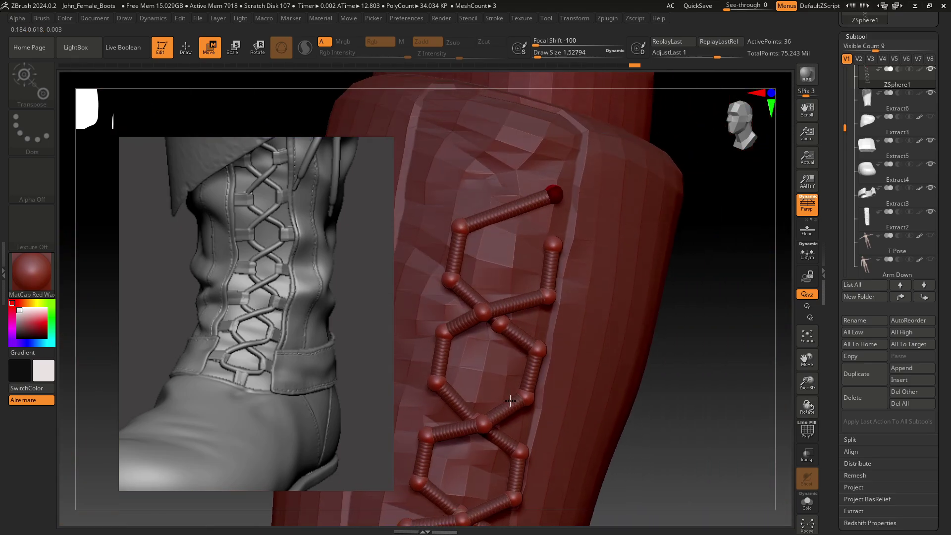
Insert a ZSphere on the top link and pull it down and to the left.
key("q")
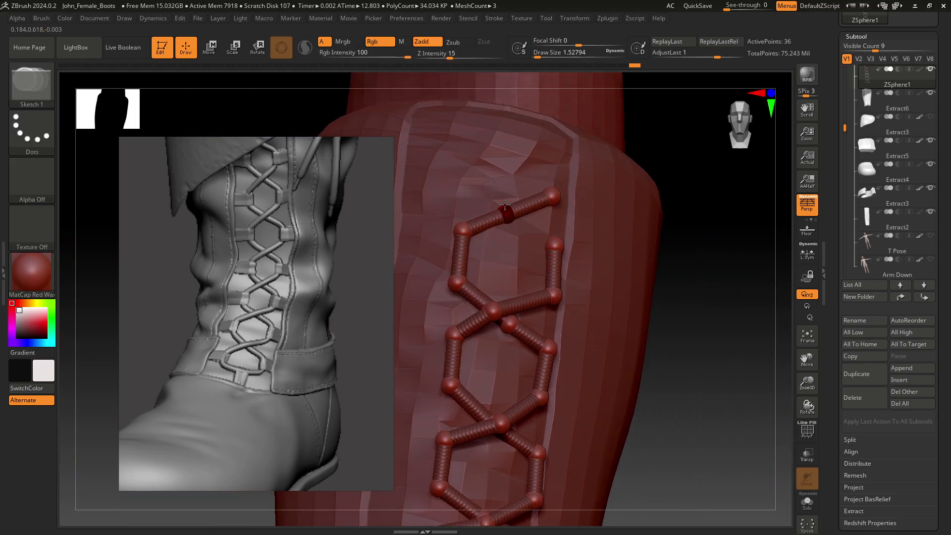
left_click(505, 212)
left_click_drag(720, 354, 702, 440)
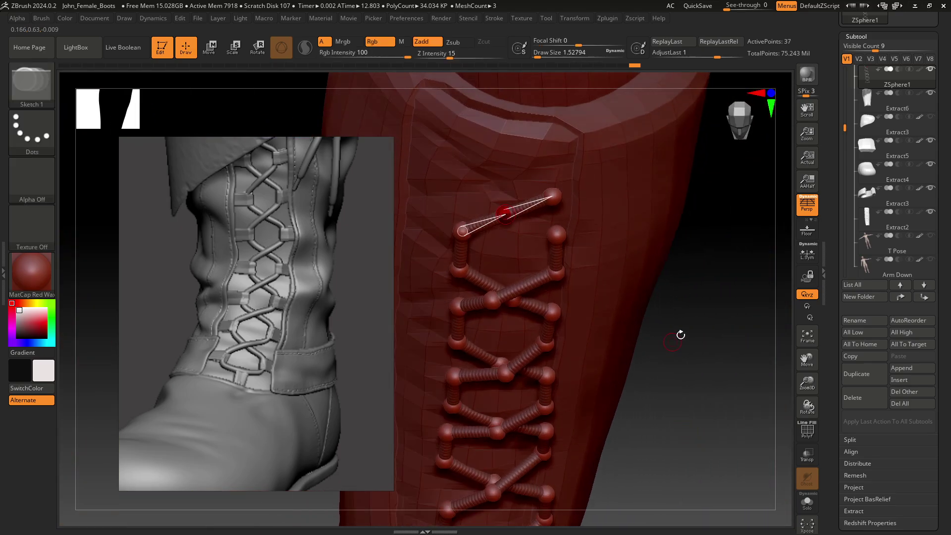
left_click_drag(678, 333, 610, 343)
key("w")
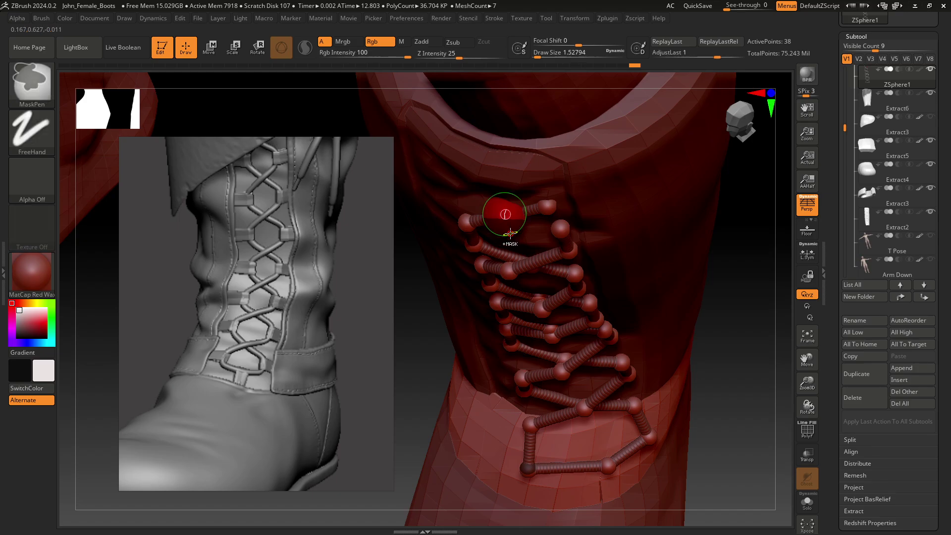
left_click_drag(505, 218, 492, 227)
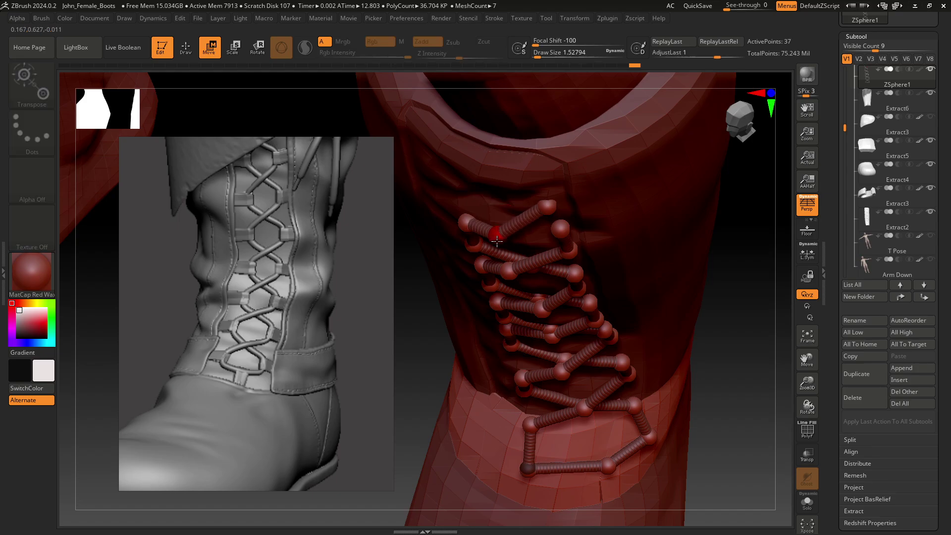
mouse_move(710, 439)
left_mouse_down()
mouse_move(717, 384)
mouse_move(703, 366)
left_mouse_up()
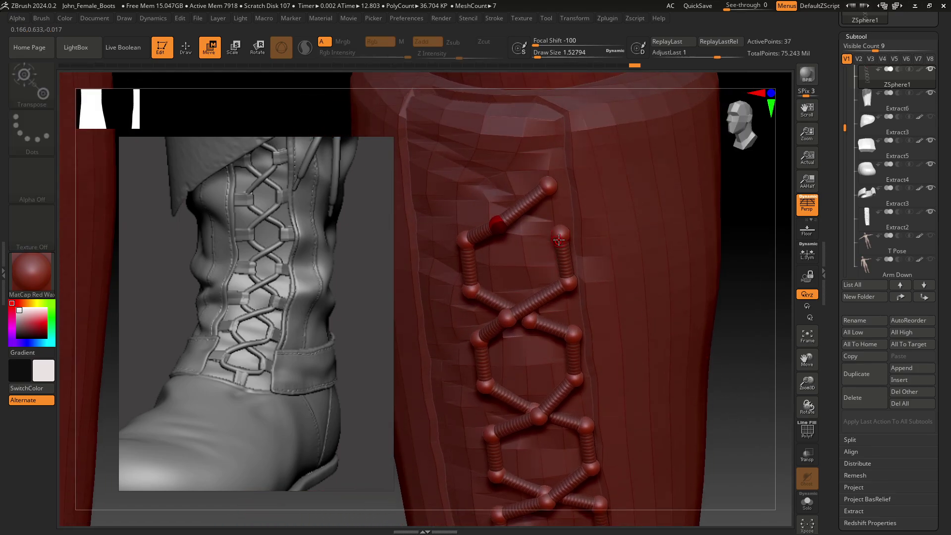
Move the end ZSphere left so the lace crosses, then add another sphere to the chain.
key("q")
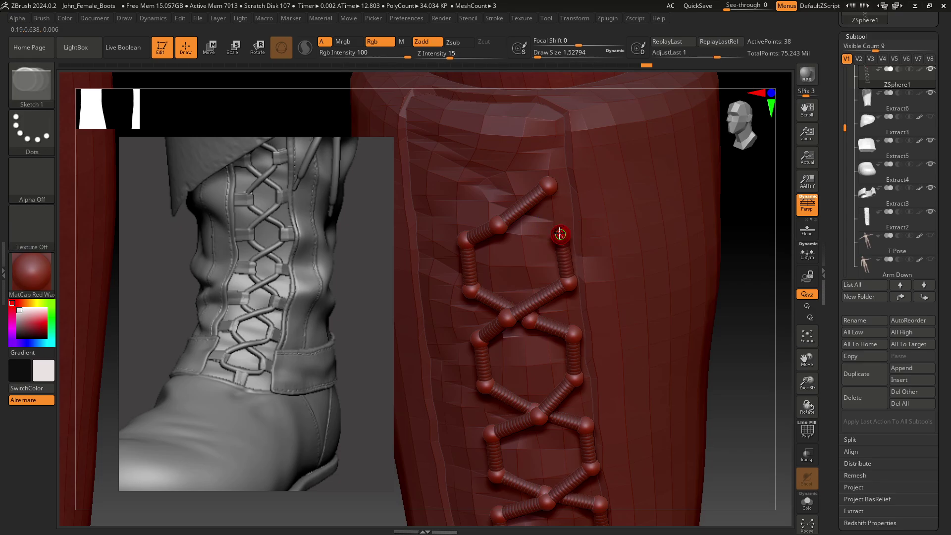
key("w")
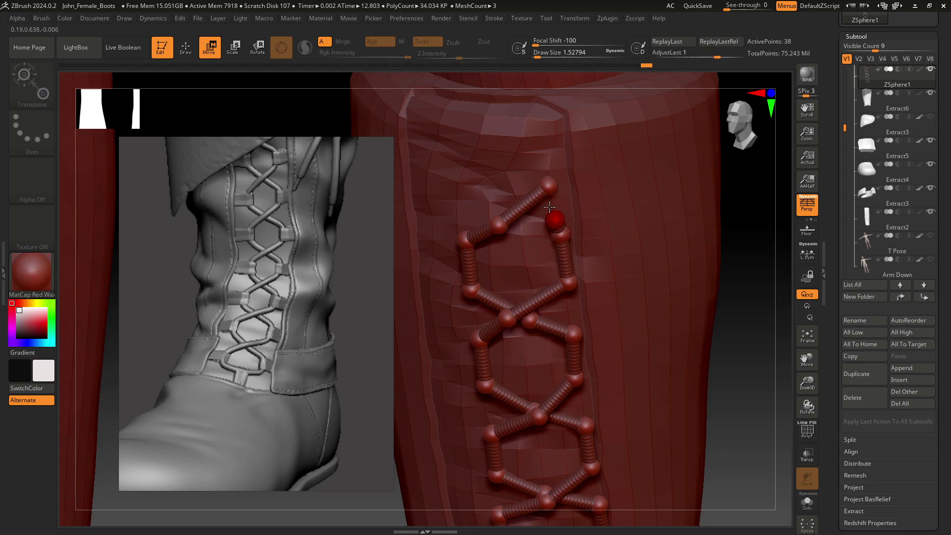
left_click_drag(549, 206, 464, 194)
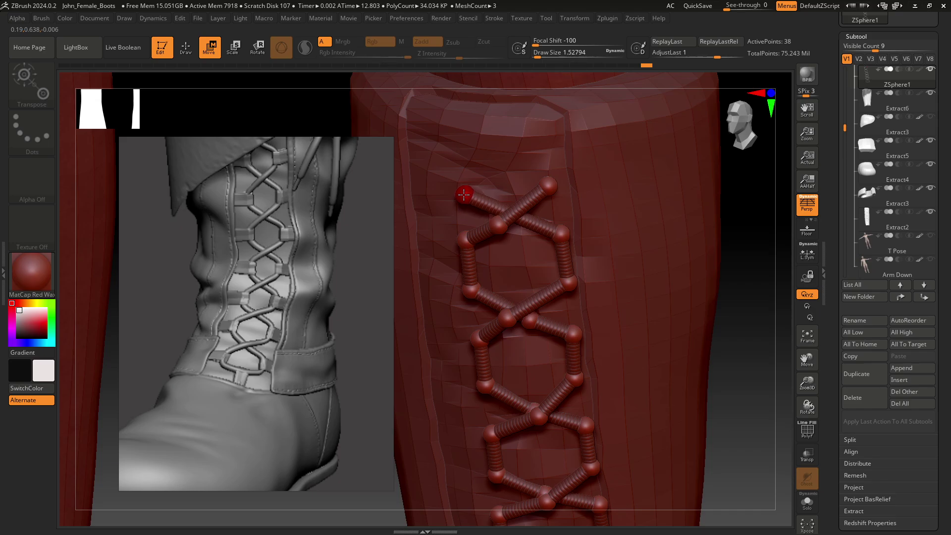
key("q")
left_click(532, 219)
mouse_move(722, 361)
left_mouse_down()
mouse_move(730, 424)
mouse_move(661, 391)
left_mouse_up()
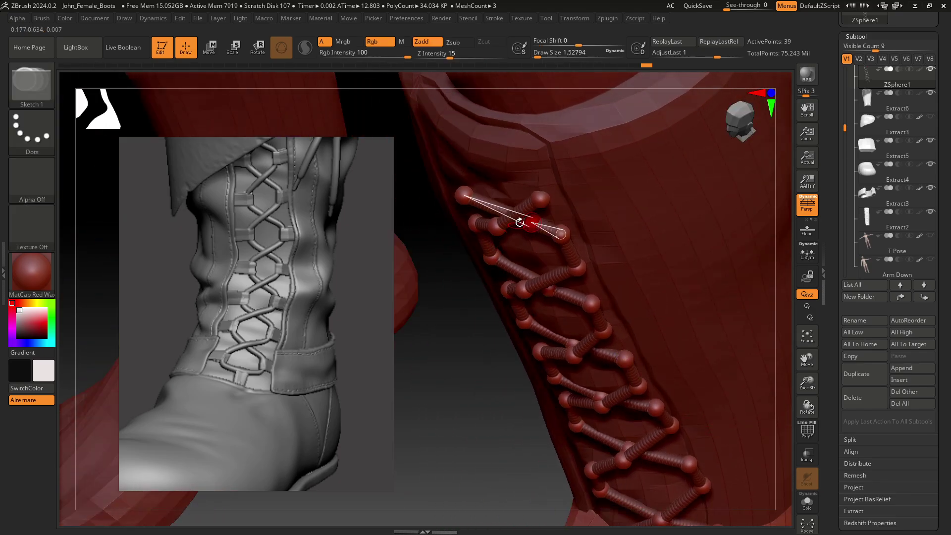
Inspect the lacing from several angles and reposition the top ZSpheres into place.
key("w")
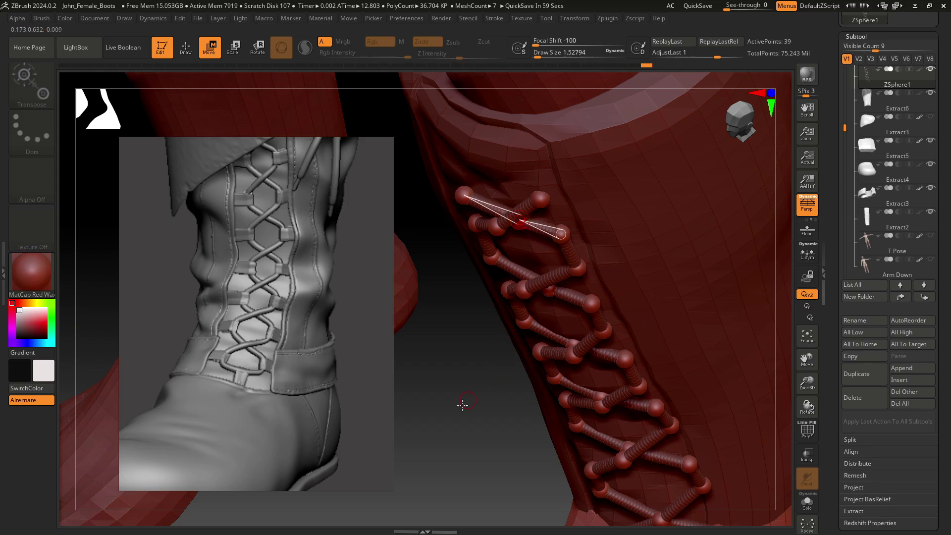
mouse_move(560, 229)
left_mouse_down()
mouse_move(493, 359)
mouse_move(524, 376)
left_mouse_up()
left_click_drag(671, 422, 687, 369)
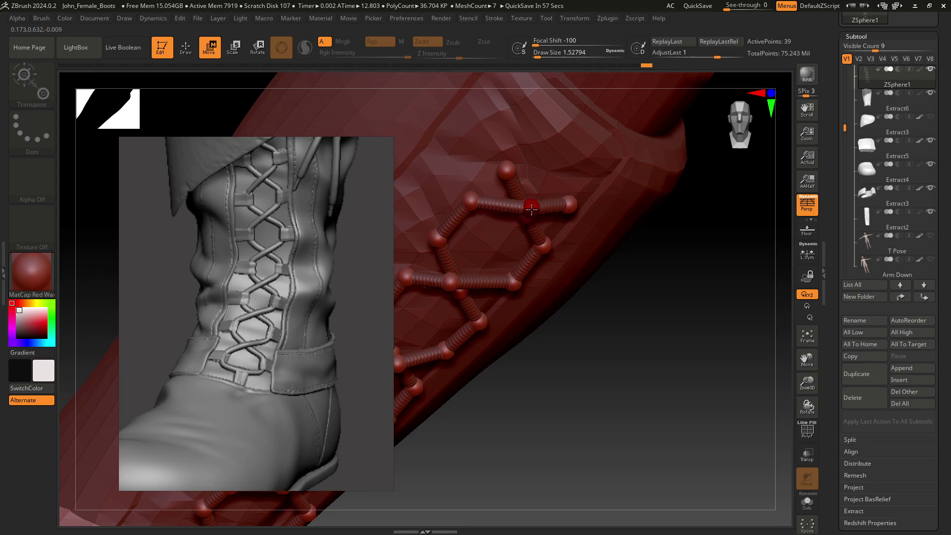
left_click_drag(621, 281, 529, 211)
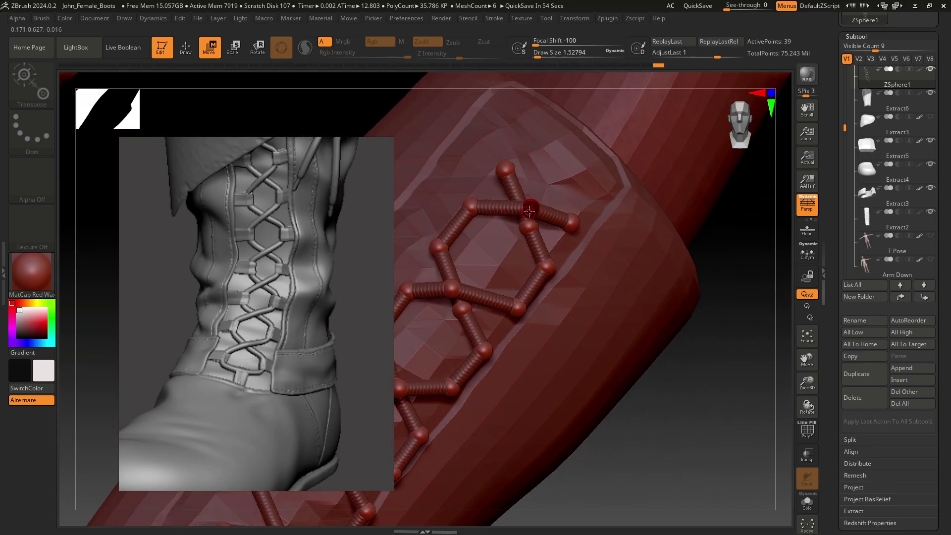
left_click_drag(674, 446, 539, 241)
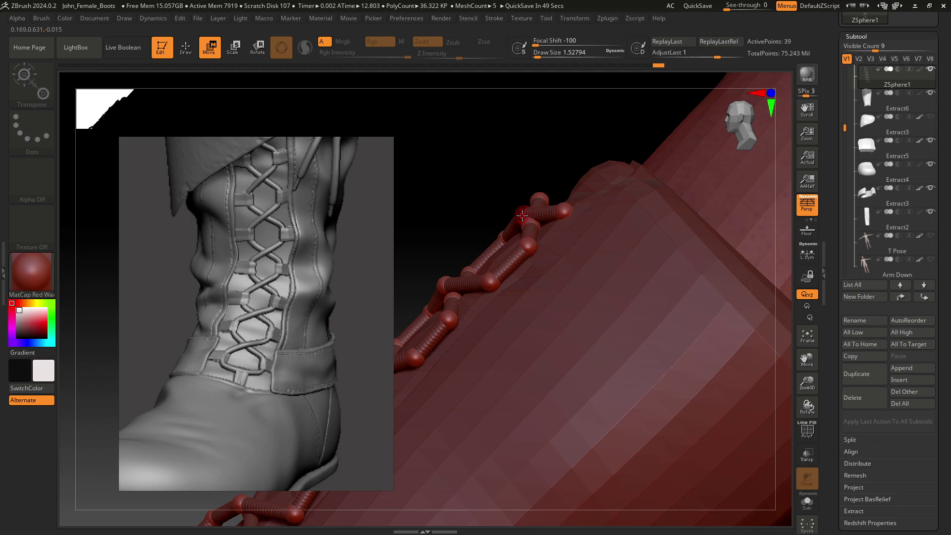
mouse_move(480, 168)
left_mouse_down()
mouse_move(605, 268)
mouse_move(522, 218)
left_mouse_up()
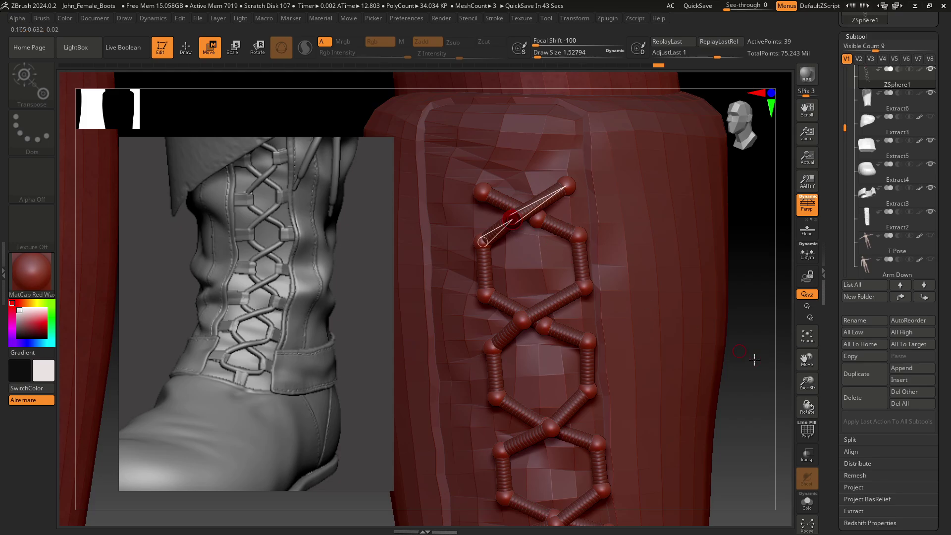
mouse_move(755, 368)
left_mouse_down()
mouse_move(752, 325)
mouse_move(653, 276)
left_mouse_up()
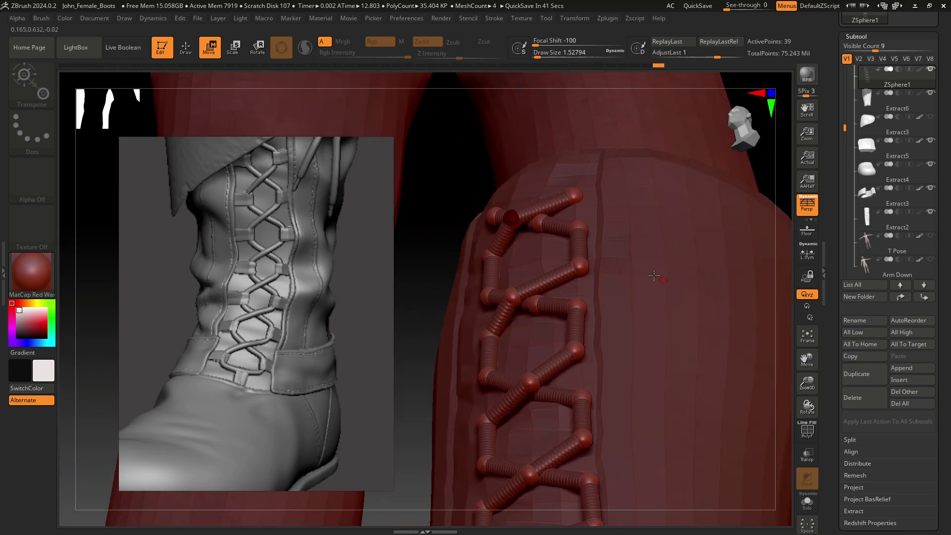
mouse_move(612, 311)
left_mouse_down()
mouse_move(715, 326)
mouse_move(764, 381)
mouse_move(647, 304)
left_mouse_up()
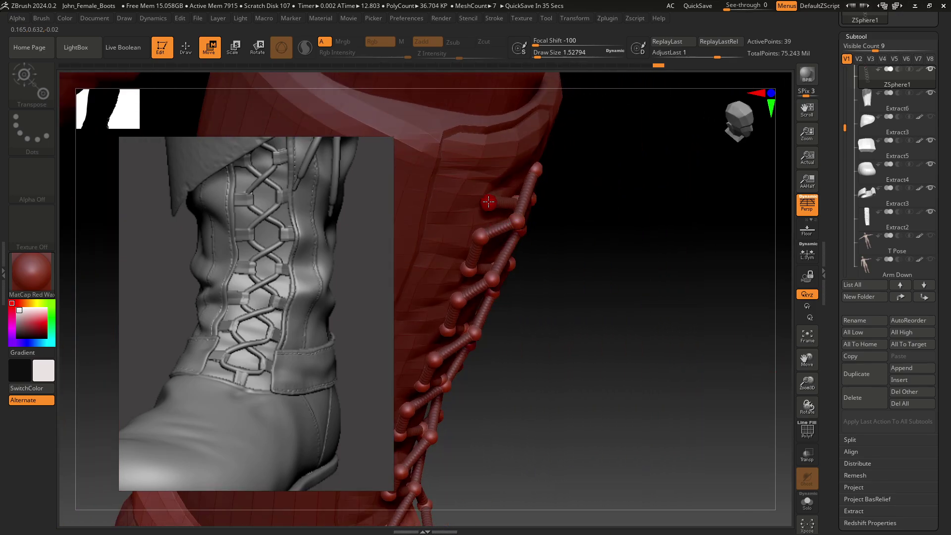
left_click_drag(678, 346, 619, 222)
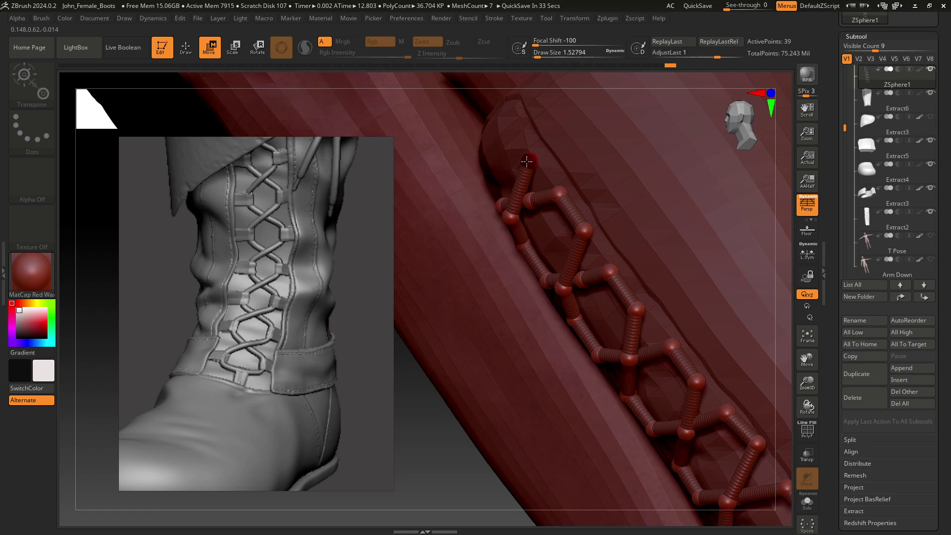
mouse_move(526, 161)
left_mouse_down()
mouse_move(510, 212)
mouse_move(785, 166)
mouse_move(768, 206)
mouse_move(626, 252)
mouse_move(613, 272)
mouse_move(713, 345)
mouse_move(683, 317)
left_mouse_up()
left_click_drag(527, 223, 478, 275)
mouse_move(761, 400)
left_mouse_down()
mouse_move(741, 360)
mouse_move(760, 329)
mouse_move(713, 360)
mouse_move(720, 356)
left_mouse_up()
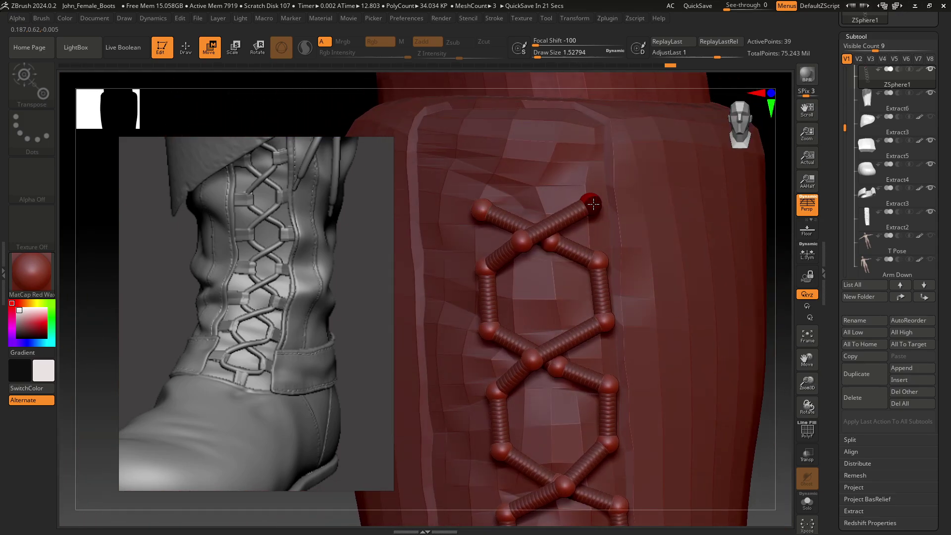
left_click_drag(592, 203, 585, 208)
Add a new ZSphere off the top-left sphere and pull it upward along the shin.
left_click(480, 205)
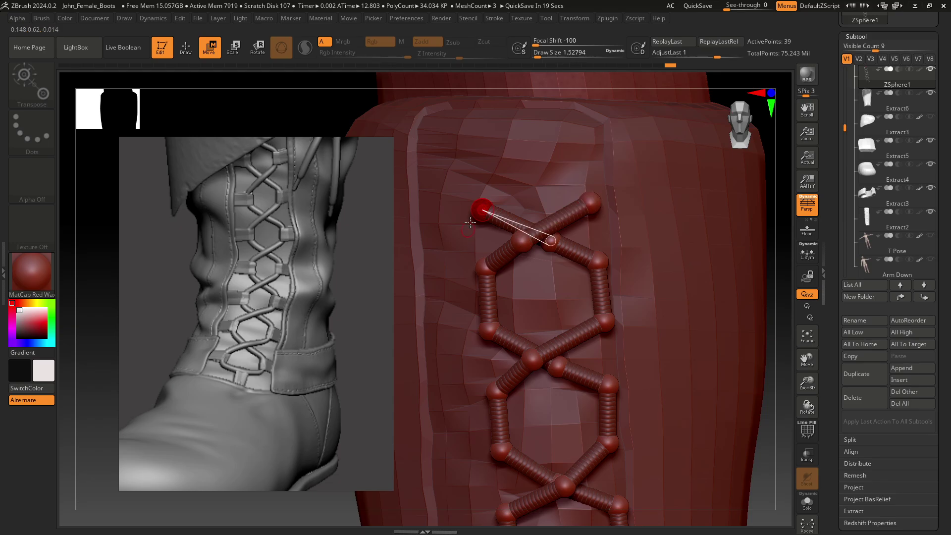
key("q")
left_click(477, 206)
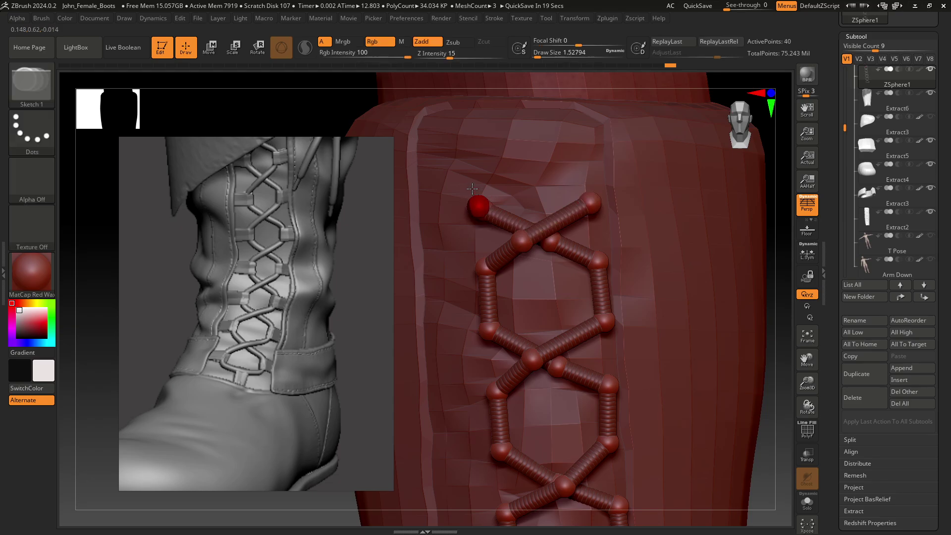
key("w")
mouse_move(477, 206)
left_mouse_down()
mouse_move(478, 153)
mouse_move(481, 162)
left_mouse_up()
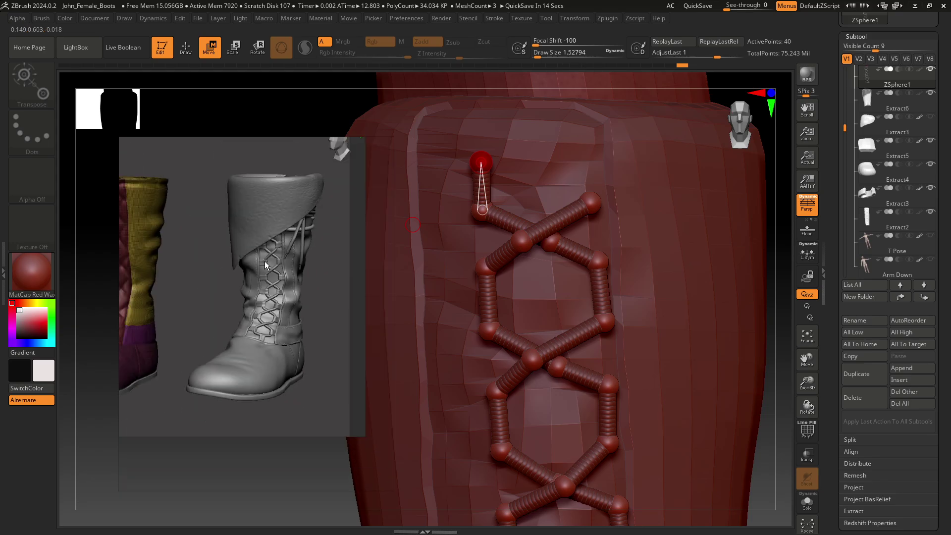
Zoom the PureRef board onto the grey laced-boot render and move the view further left.
scroll(209, 237, "down", 3)
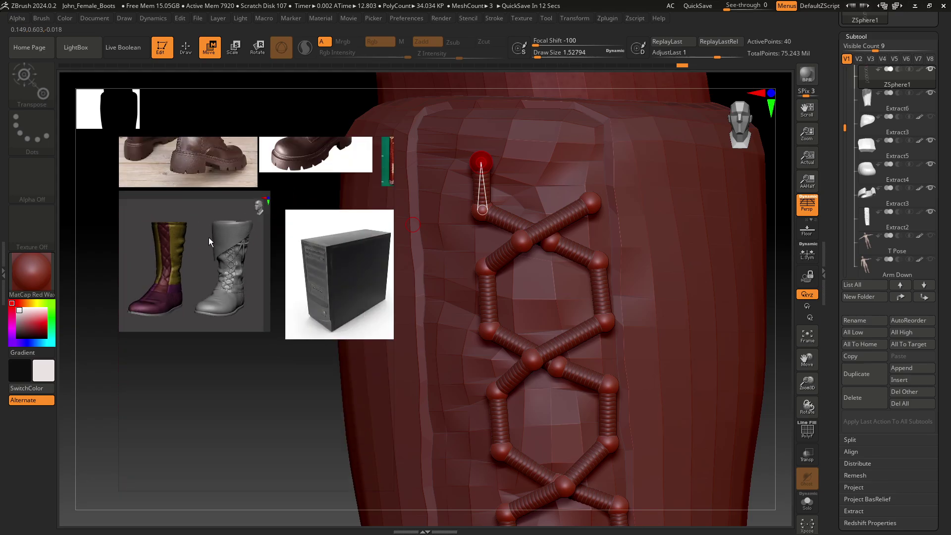
scroll(221, 236, "up", 3)
scroll(273, 167, "up", 3)
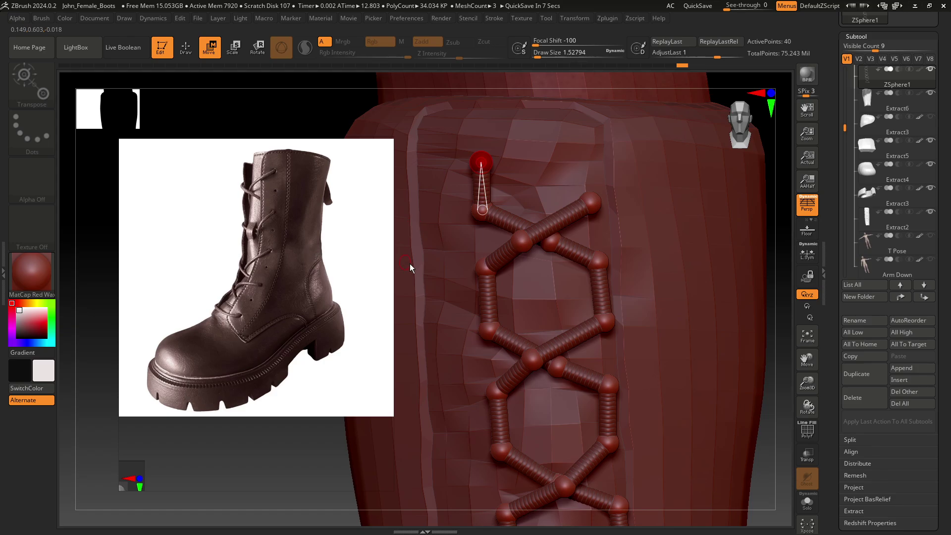
scroll(297, 279, "down", 2)
scroll(320, 260, "down", 2)
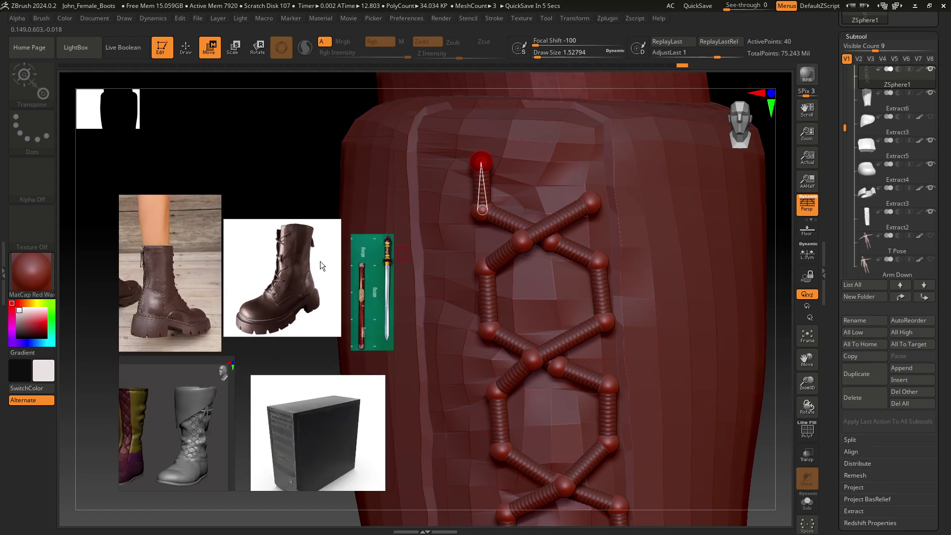
scroll(257, 366, "down", 2)
scroll(235, 272, "up", 5)
scroll(235, 269, "down", 2)
scroll(297, 275, "up", 1)
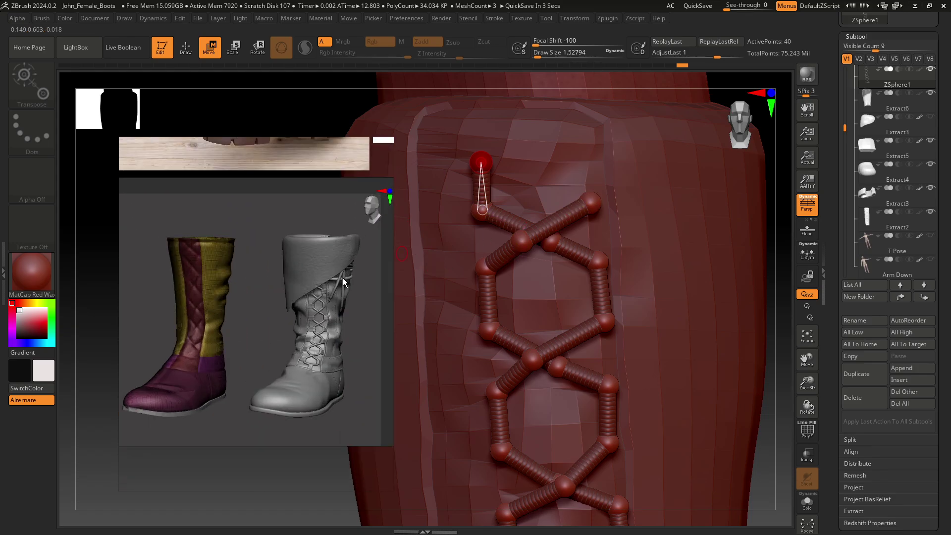
scroll(343, 278, "up", 2)
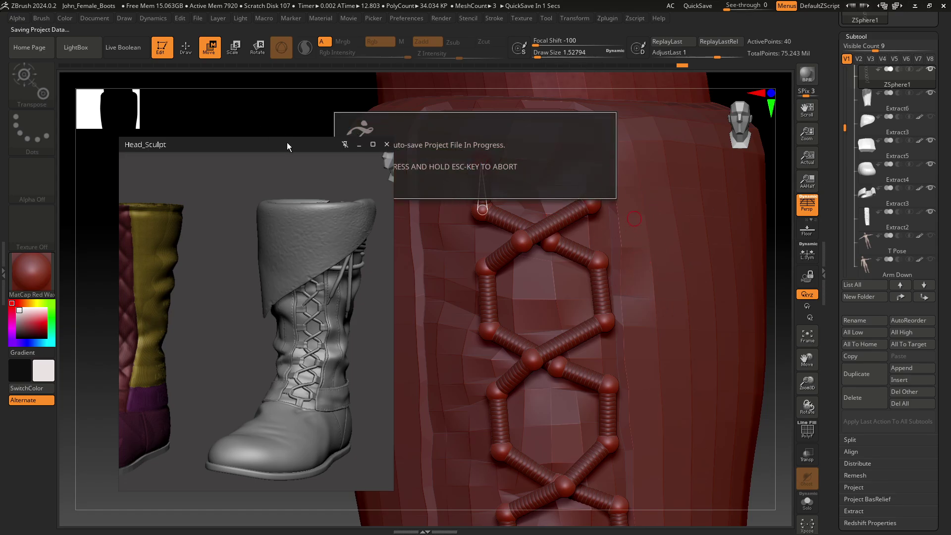
left_click_drag(287, 145, 228, 143)
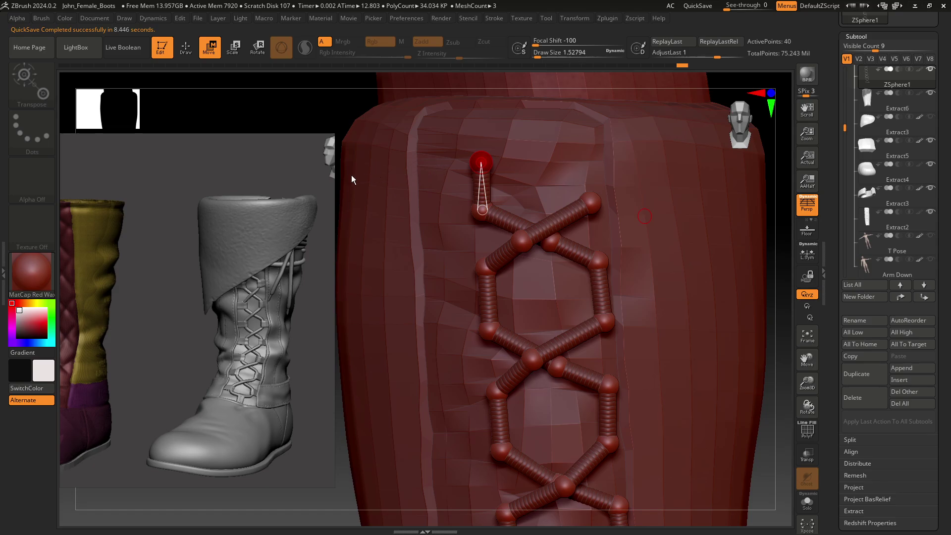
Lower the new top ZSphere toward the criss-cross and preview the lacing as a skinned mesh.
left_click_drag(480, 161, 480, 208)
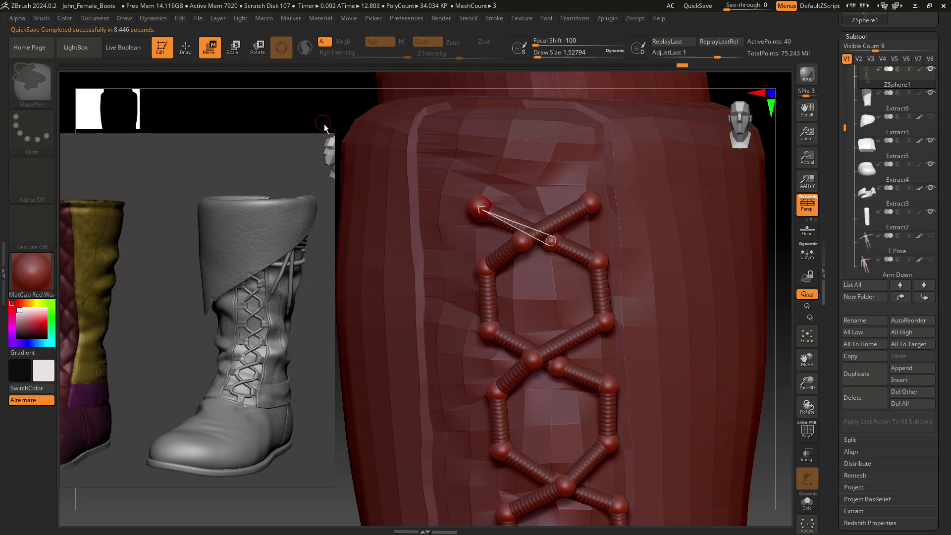
key("a")
mouse_move(651, 228)
right_mouse_down()
mouse_move(663, 269)
mouse_move(696, 305)
mouse_move(705, 297)
right_mouse_up()
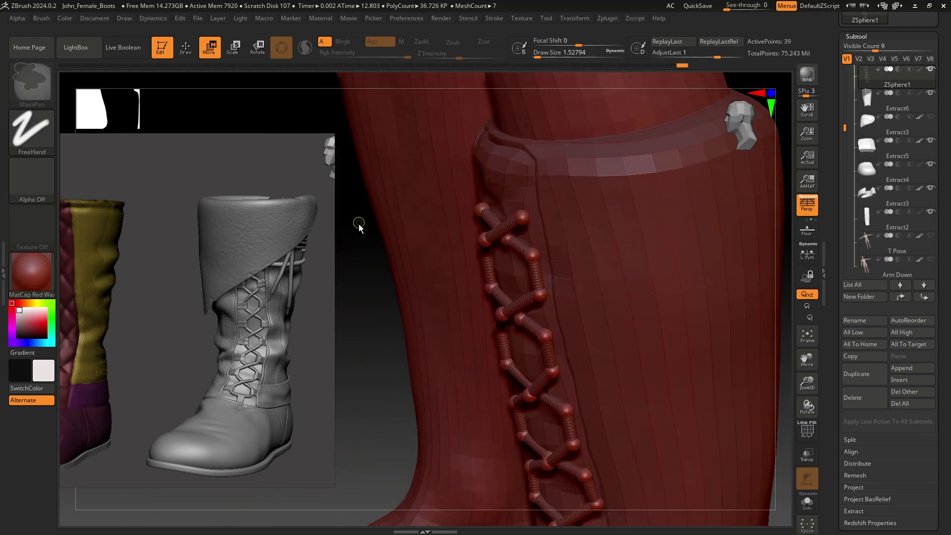
right_click_drag(422, 302, 547, 280)
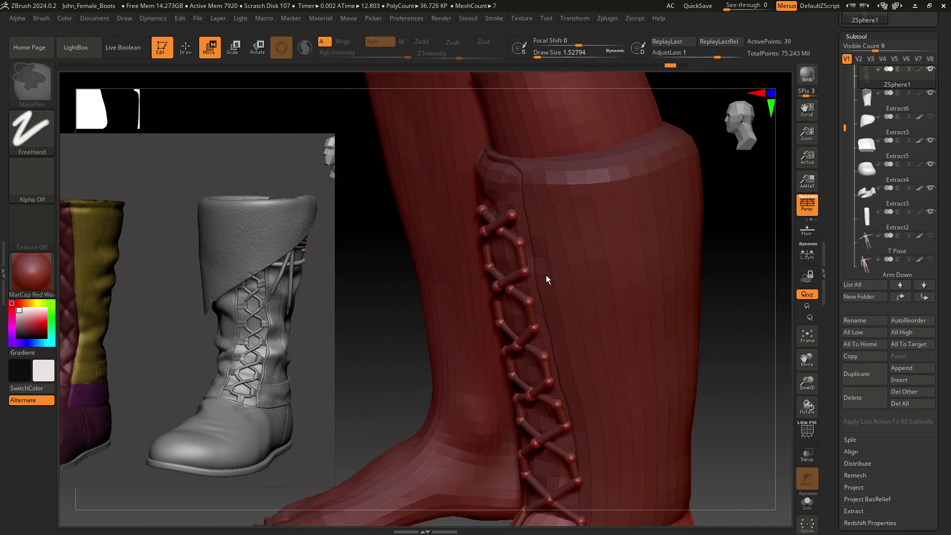
Show the Extract3 boot shell, then reselect ZSphere1 and orbit around the red boot.
left_click(930, 124)
mouse_move(793, 217)
left_mouse_down()
mouse_move(687, 303)
mouse_move(686, 233)
mouse_move(683, 282)
mouse_move(673, 287)
mouse_move(702, 318)
left_mouse_up()
key("q")
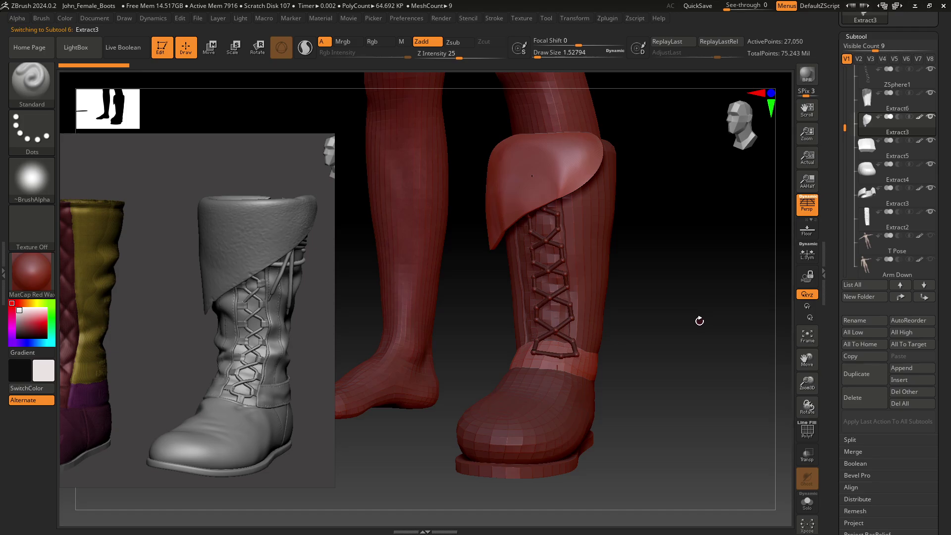
mouse_move(683, 326)
left_mouse_down()
mouse_move(636, 333)
mouse_move(673, 333)
mouse_move(616, 371)
mouse_move(694, 410)
mouse_move(669, 336)
mouse_move(683, 375)
left_mouse_up()
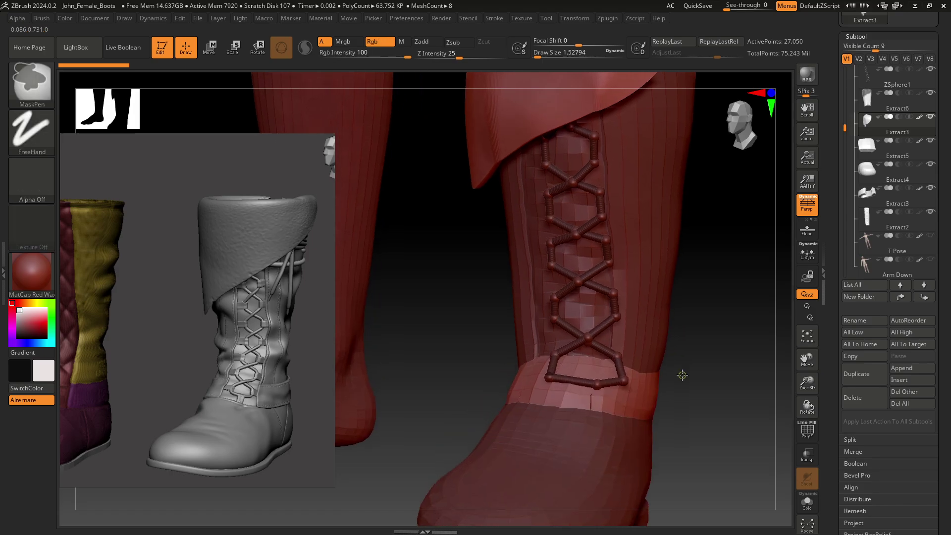
left_click_drag(685, 409, 631, 412)
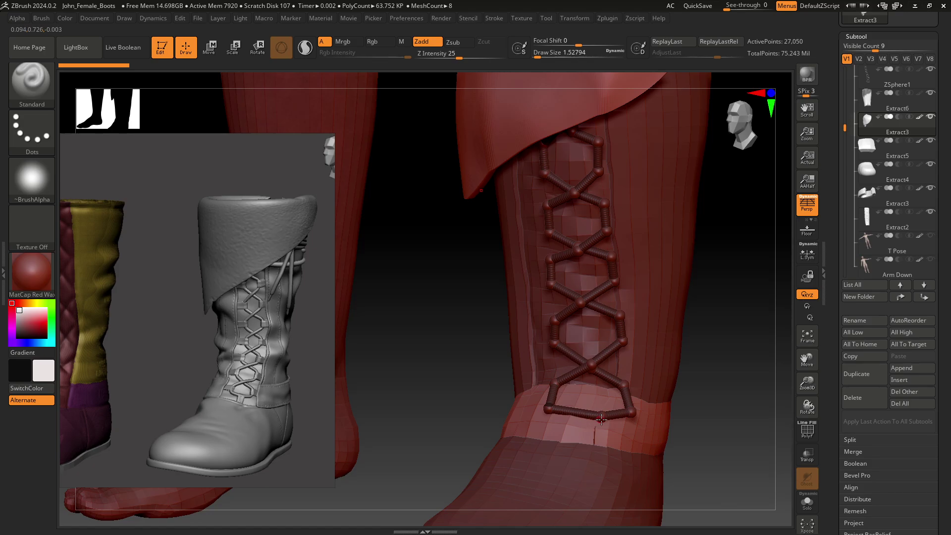
left_click(629, 411, "alt")
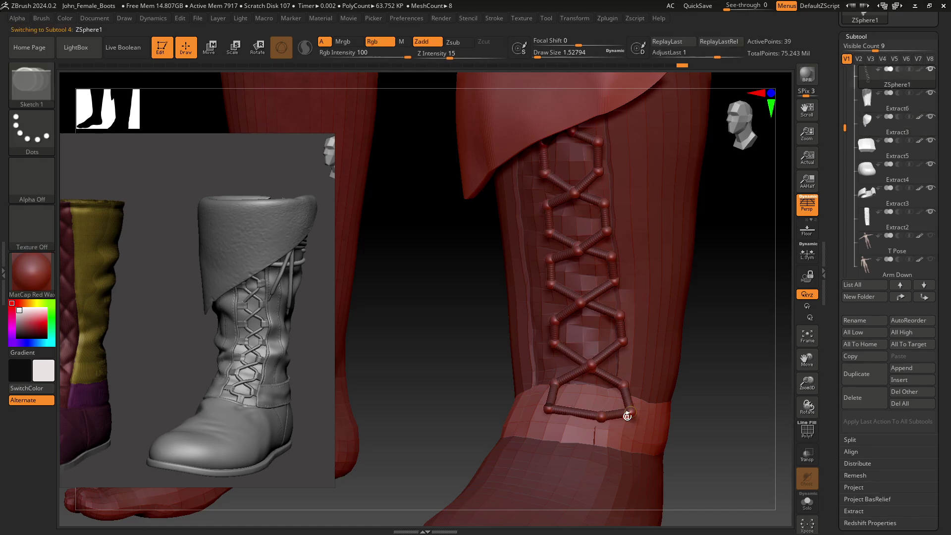
key("w")
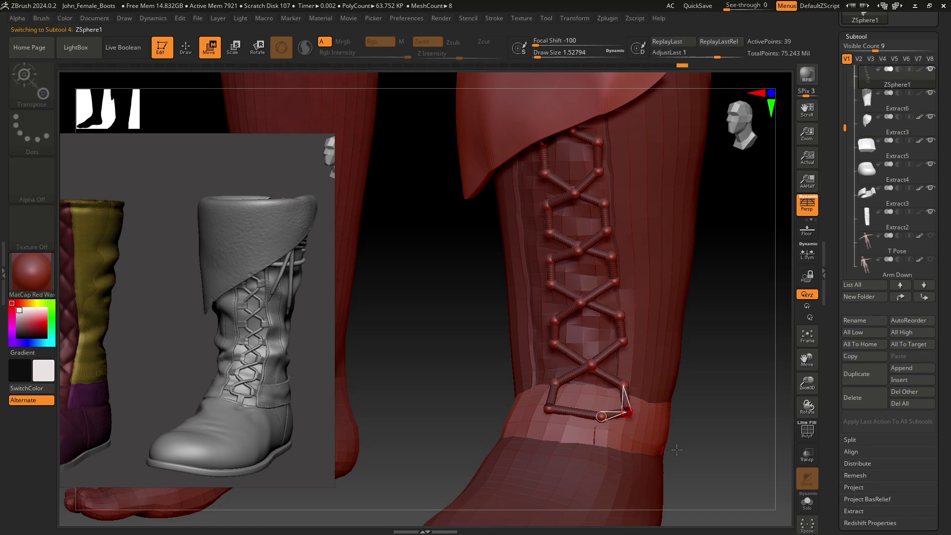
key("q")
left_click_drag(690, 435, 672, 342, "alt")
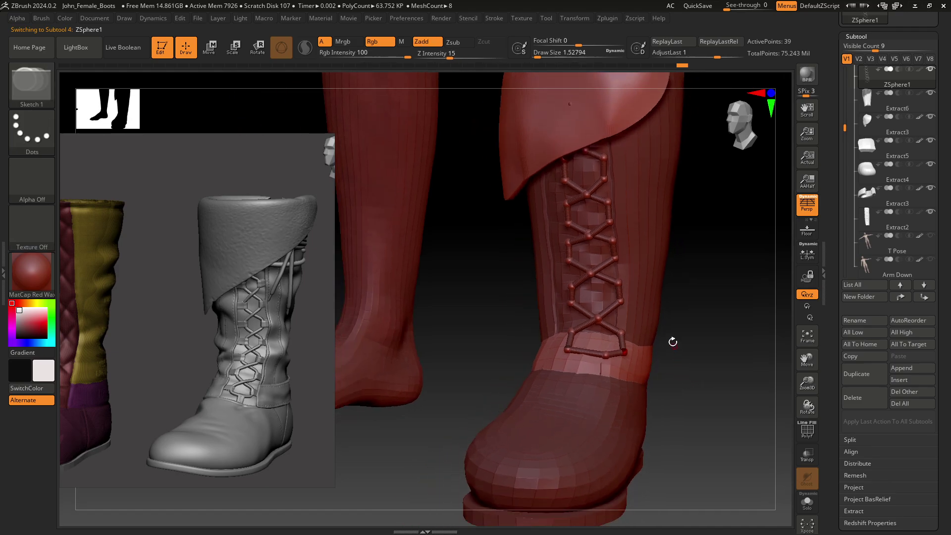
mouse_move(703, 376)
left_mouse_down()
mouse_move(670, 373)
mouse_move(692, 357)
mouse_move(664, 373)
mouse_move(640, 369)
mouse_move(790, 386)
mouse_move(690, 384)
mouse_move(692, 399)
left_mouse_up()
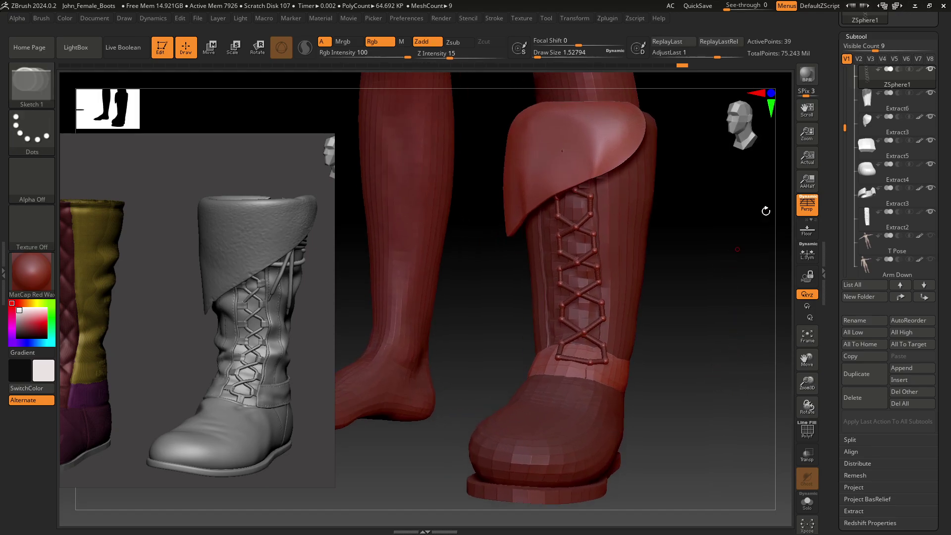